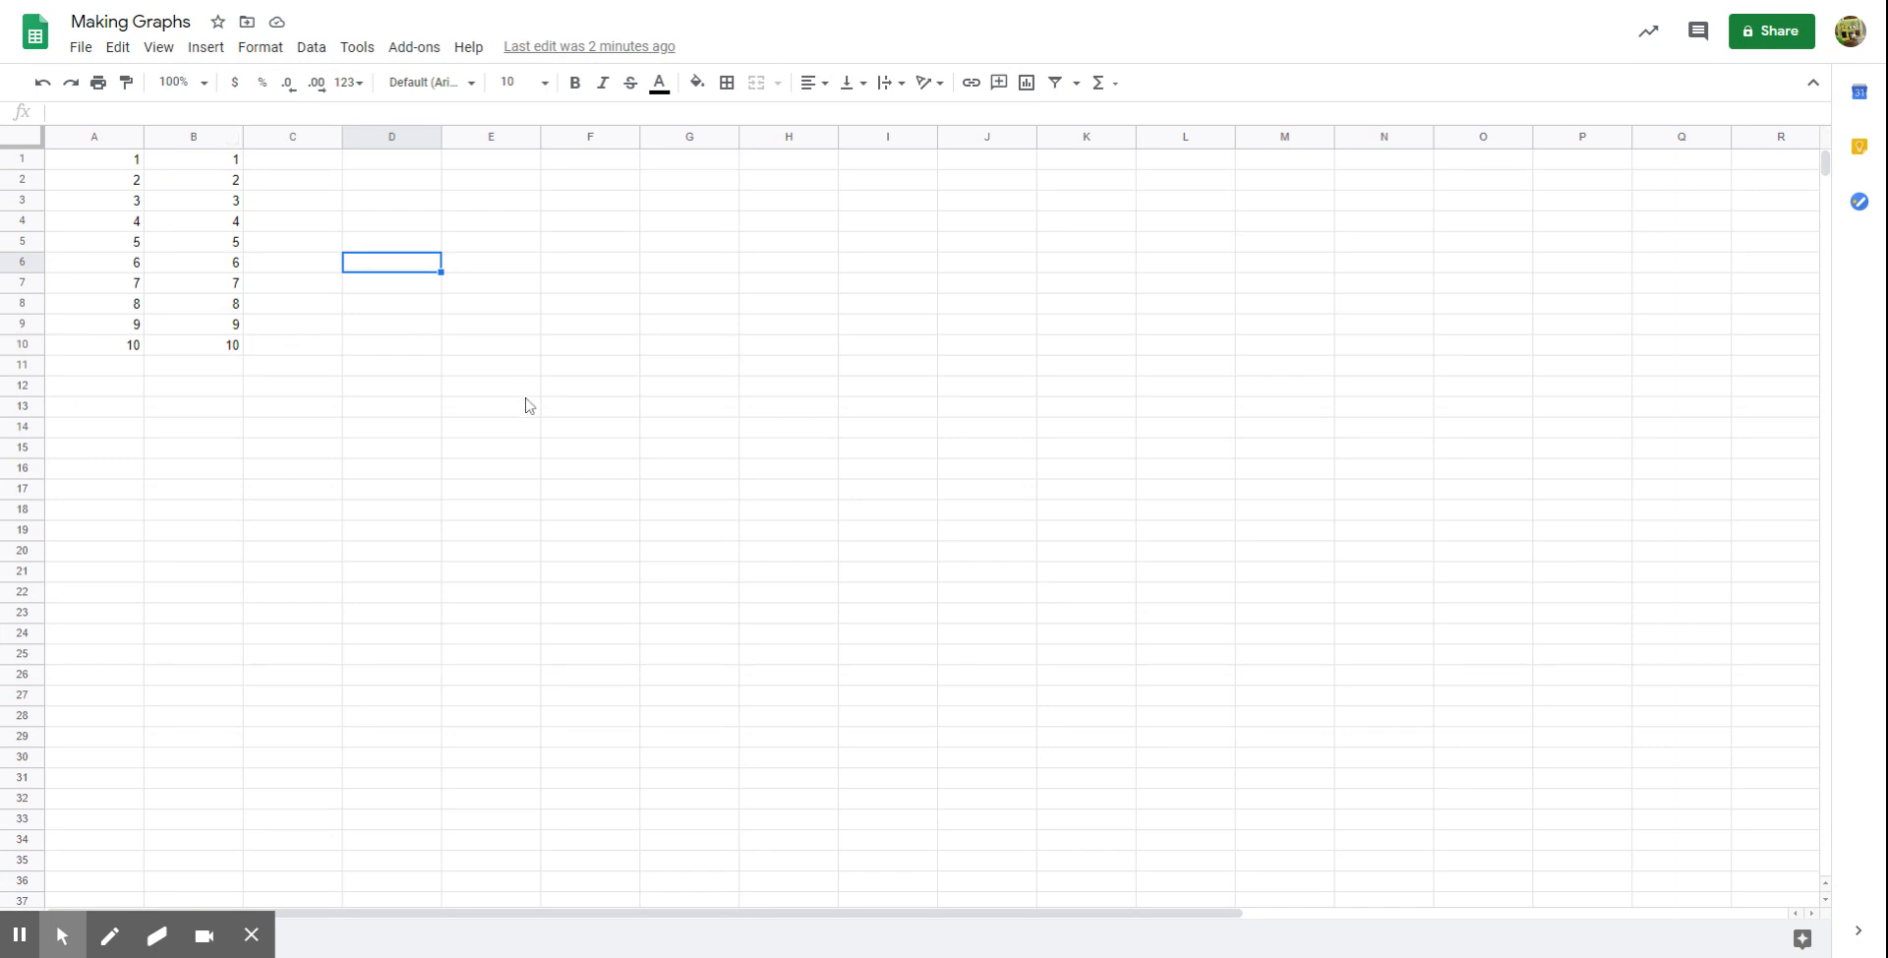
left_click(105, 165)
left_click_drag(105, 166, 210, 362)
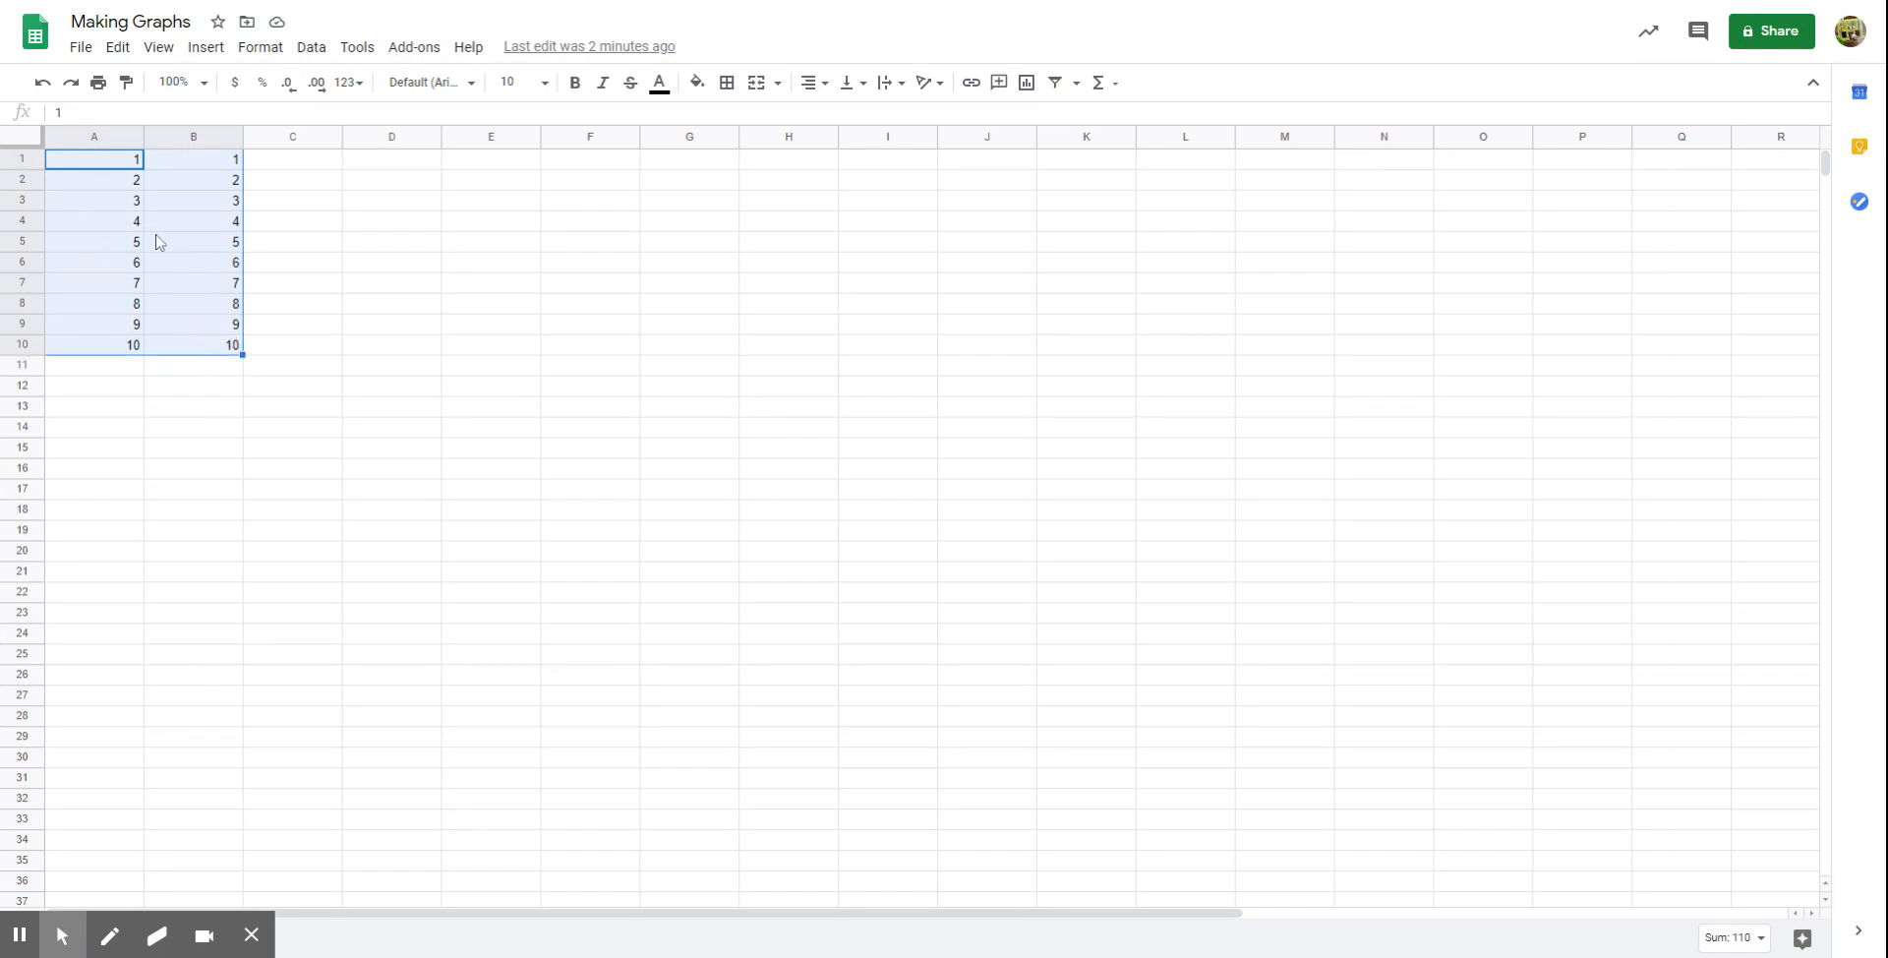
left_click(91, 173)
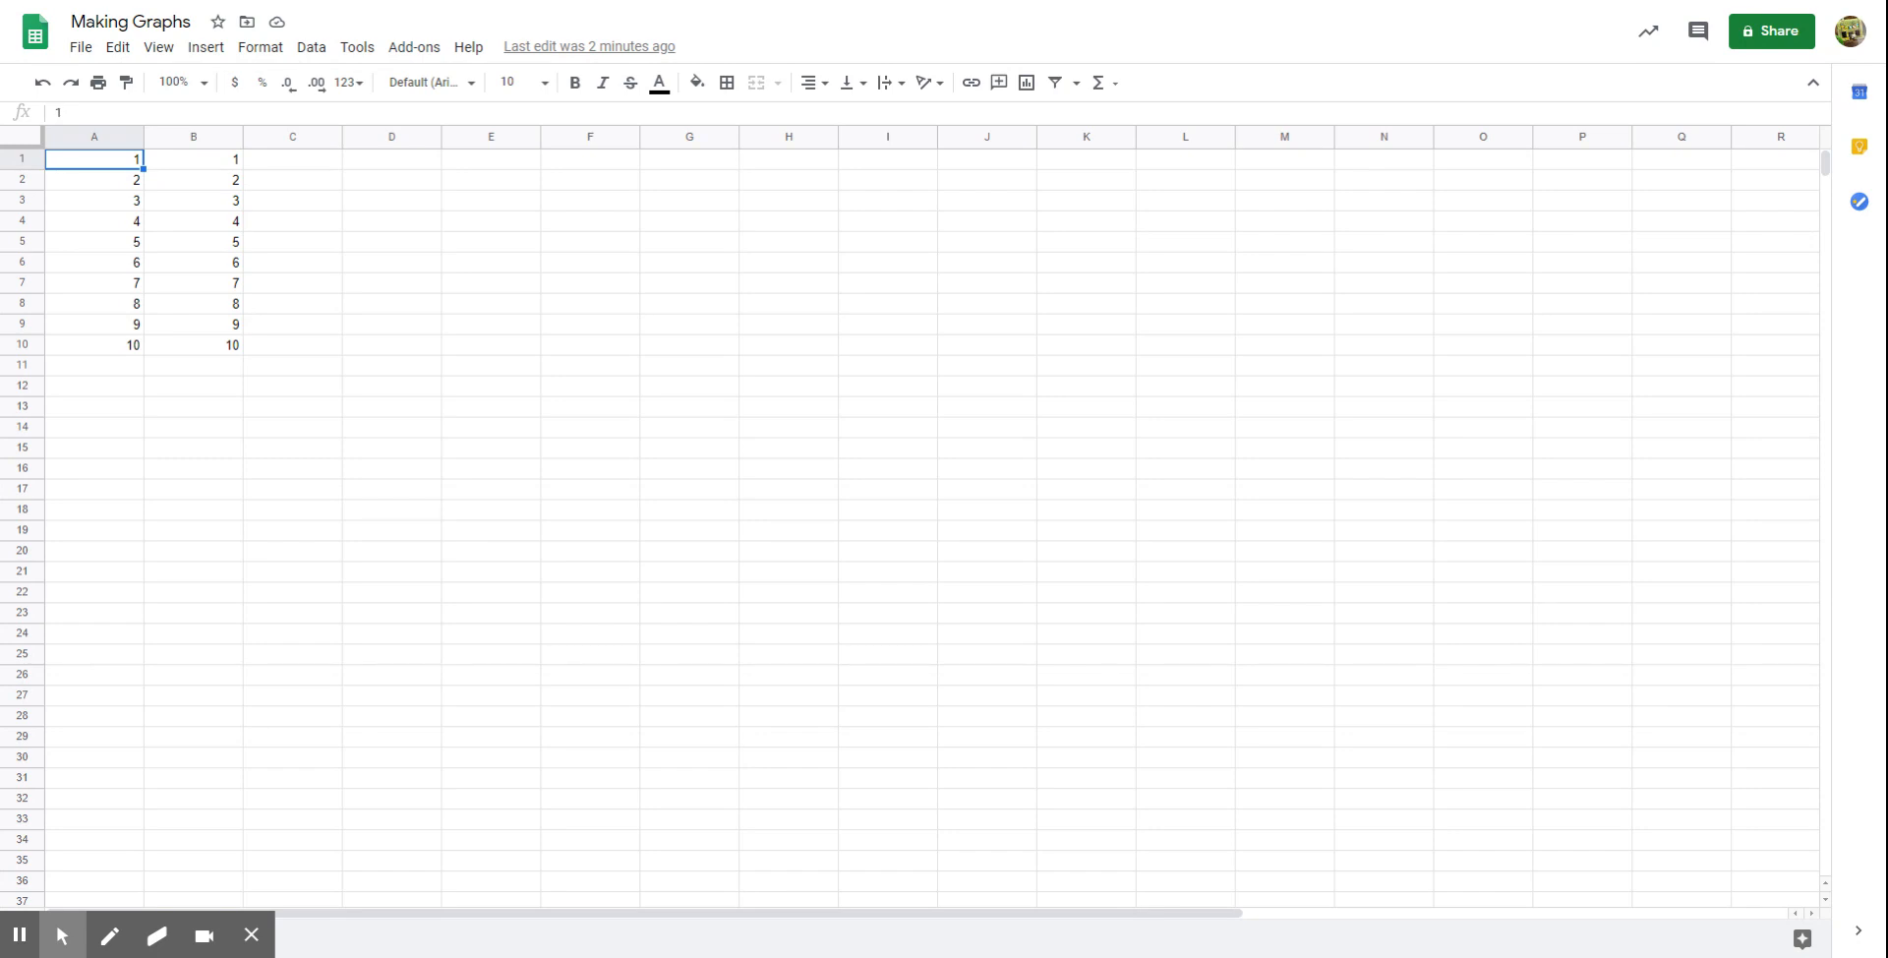
key("shift+Down")
key("shift+Right")
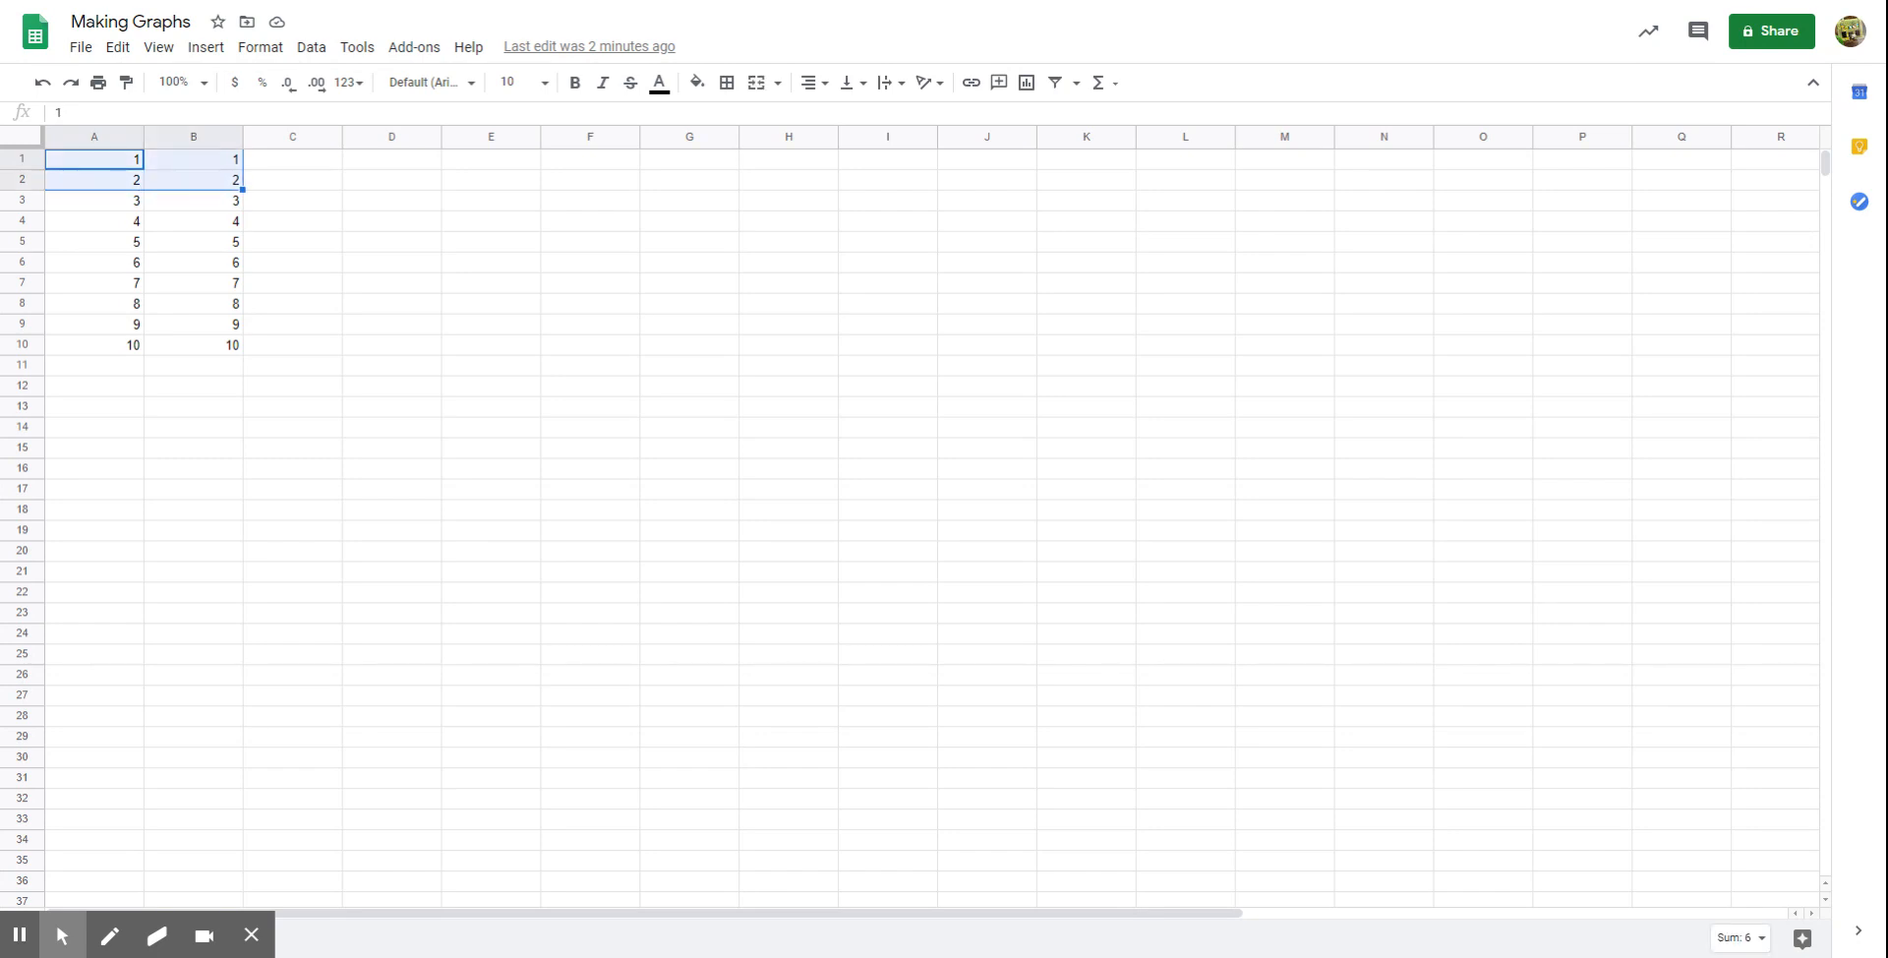
key("shift+Down")
key("shift+Down")
key("shift+Down")
key("shift+Down")
key("shift+Down")
key("shift+Down")
key("shift+Down")
key("shift+Down")
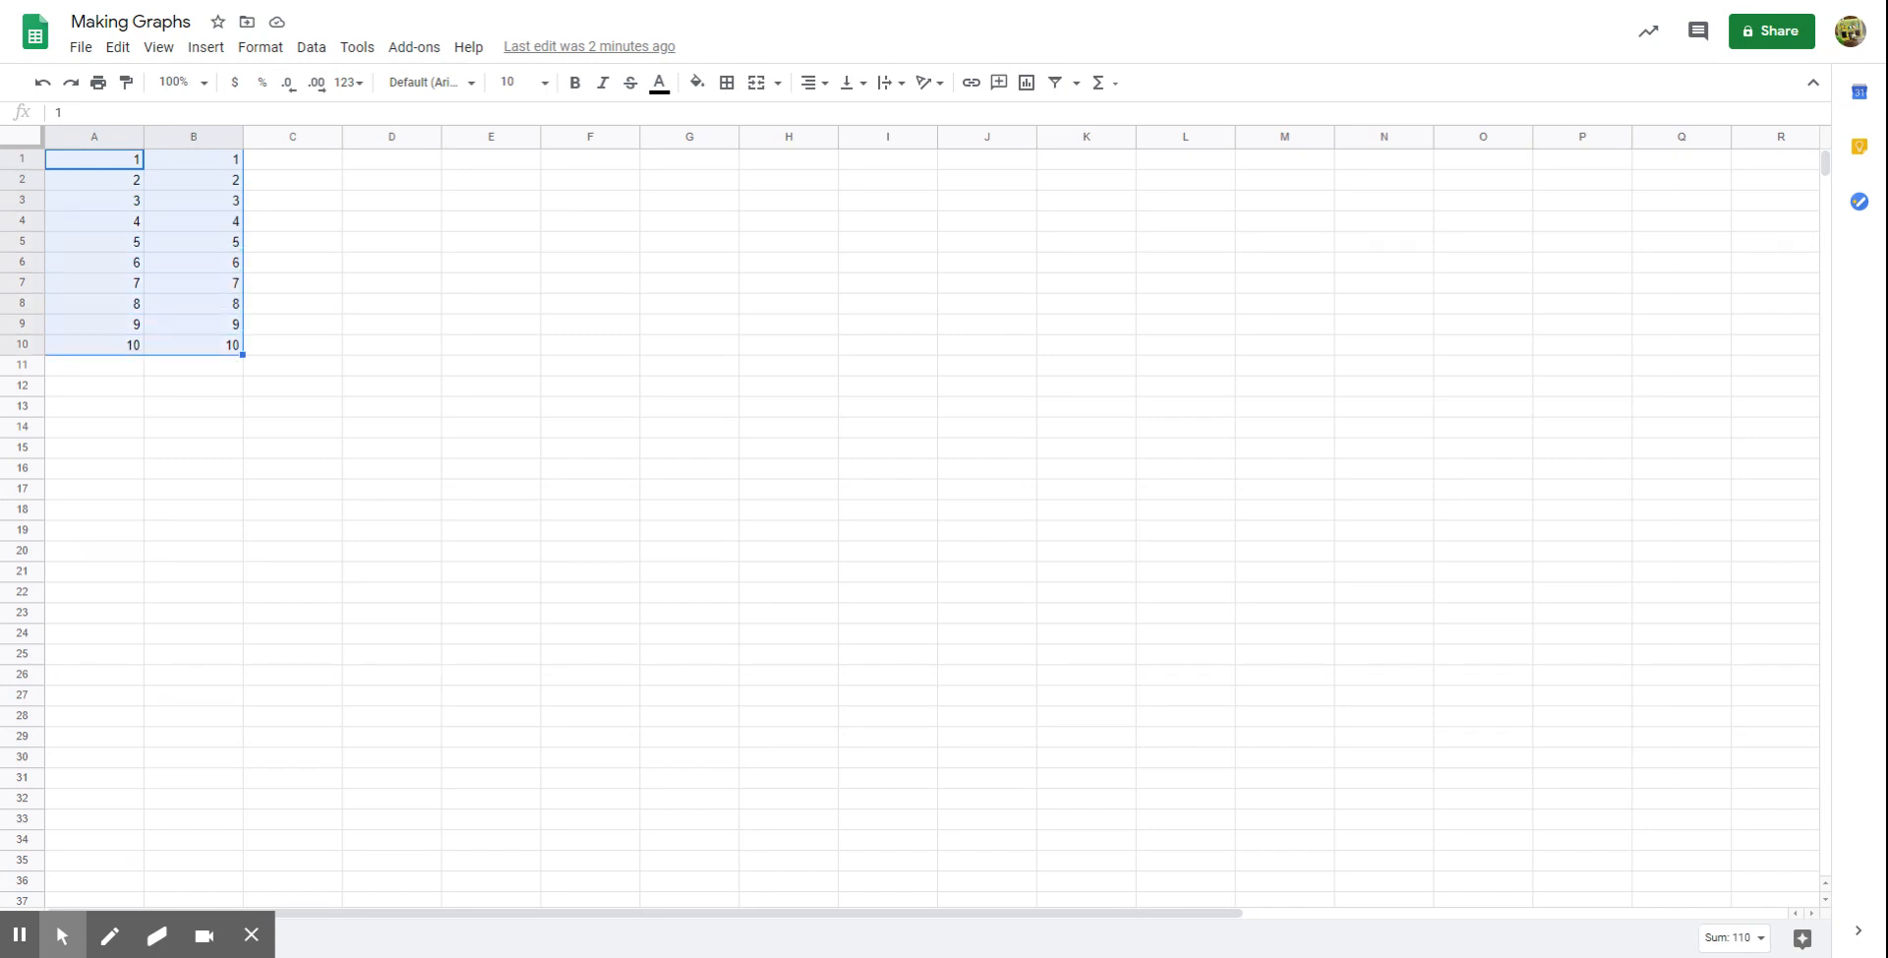
Step: Insert a chart based on the data in cells A1:B10
left_click(86, 163)
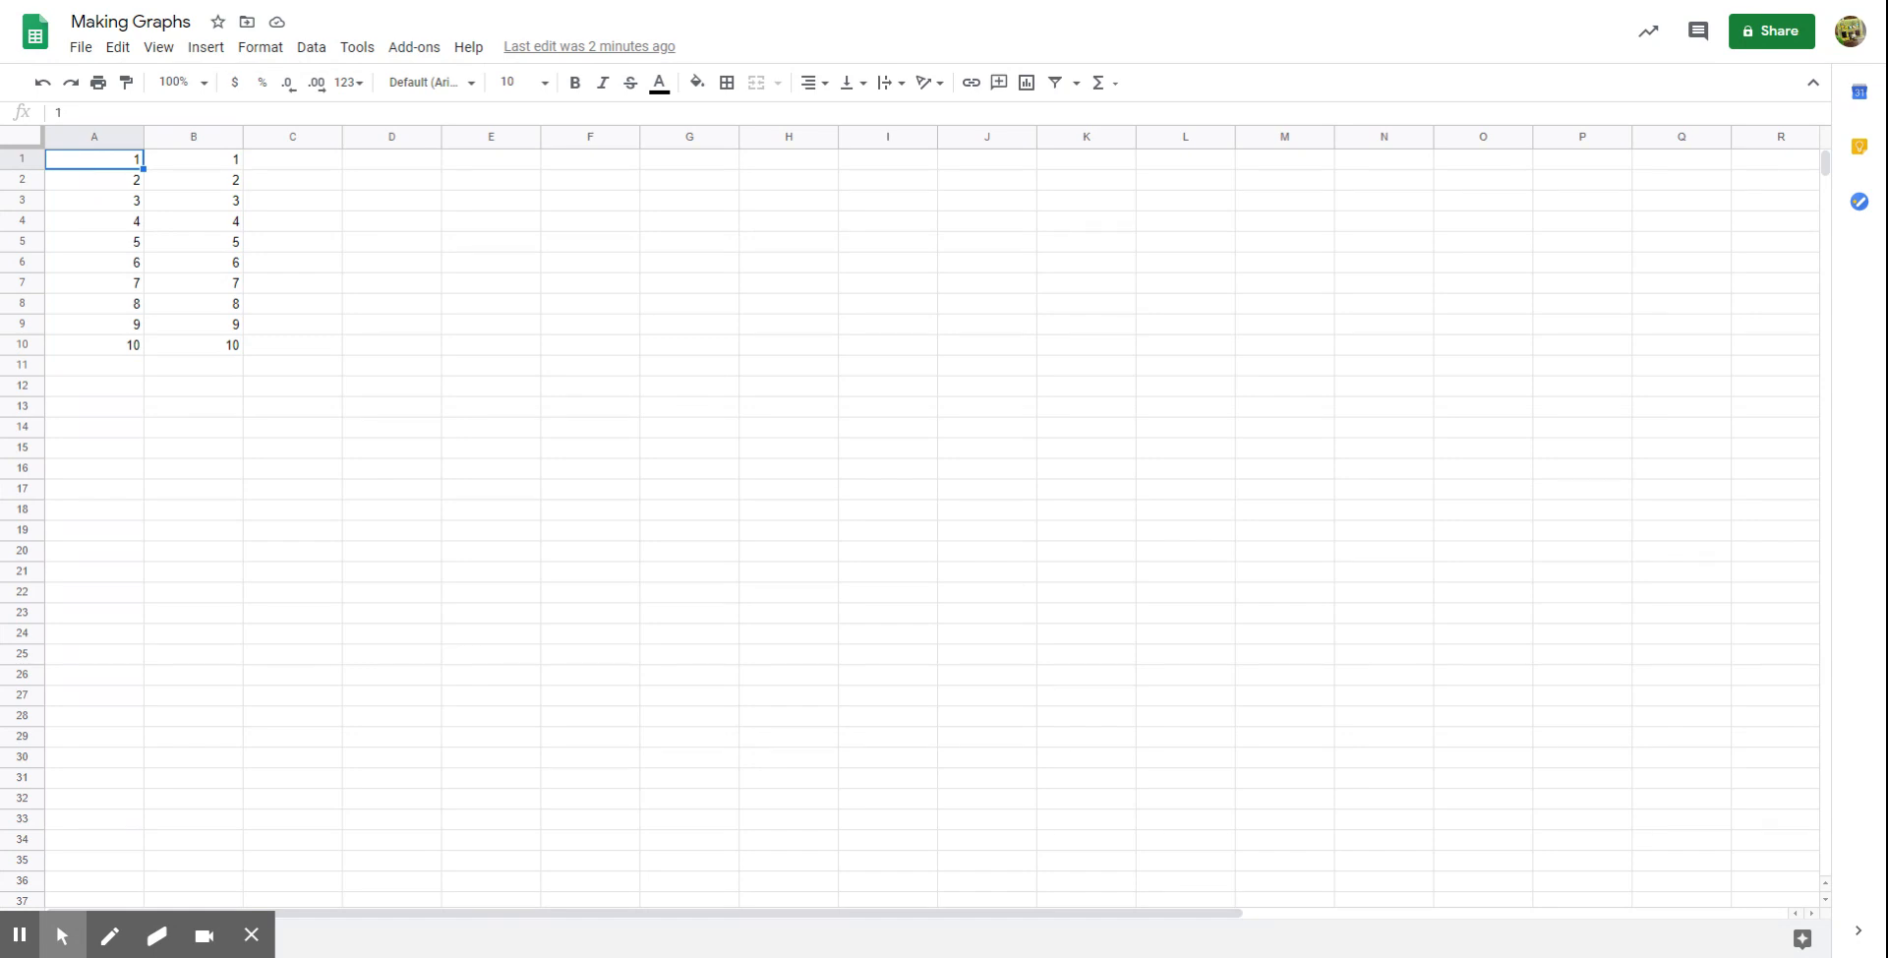
key("shift+Right")
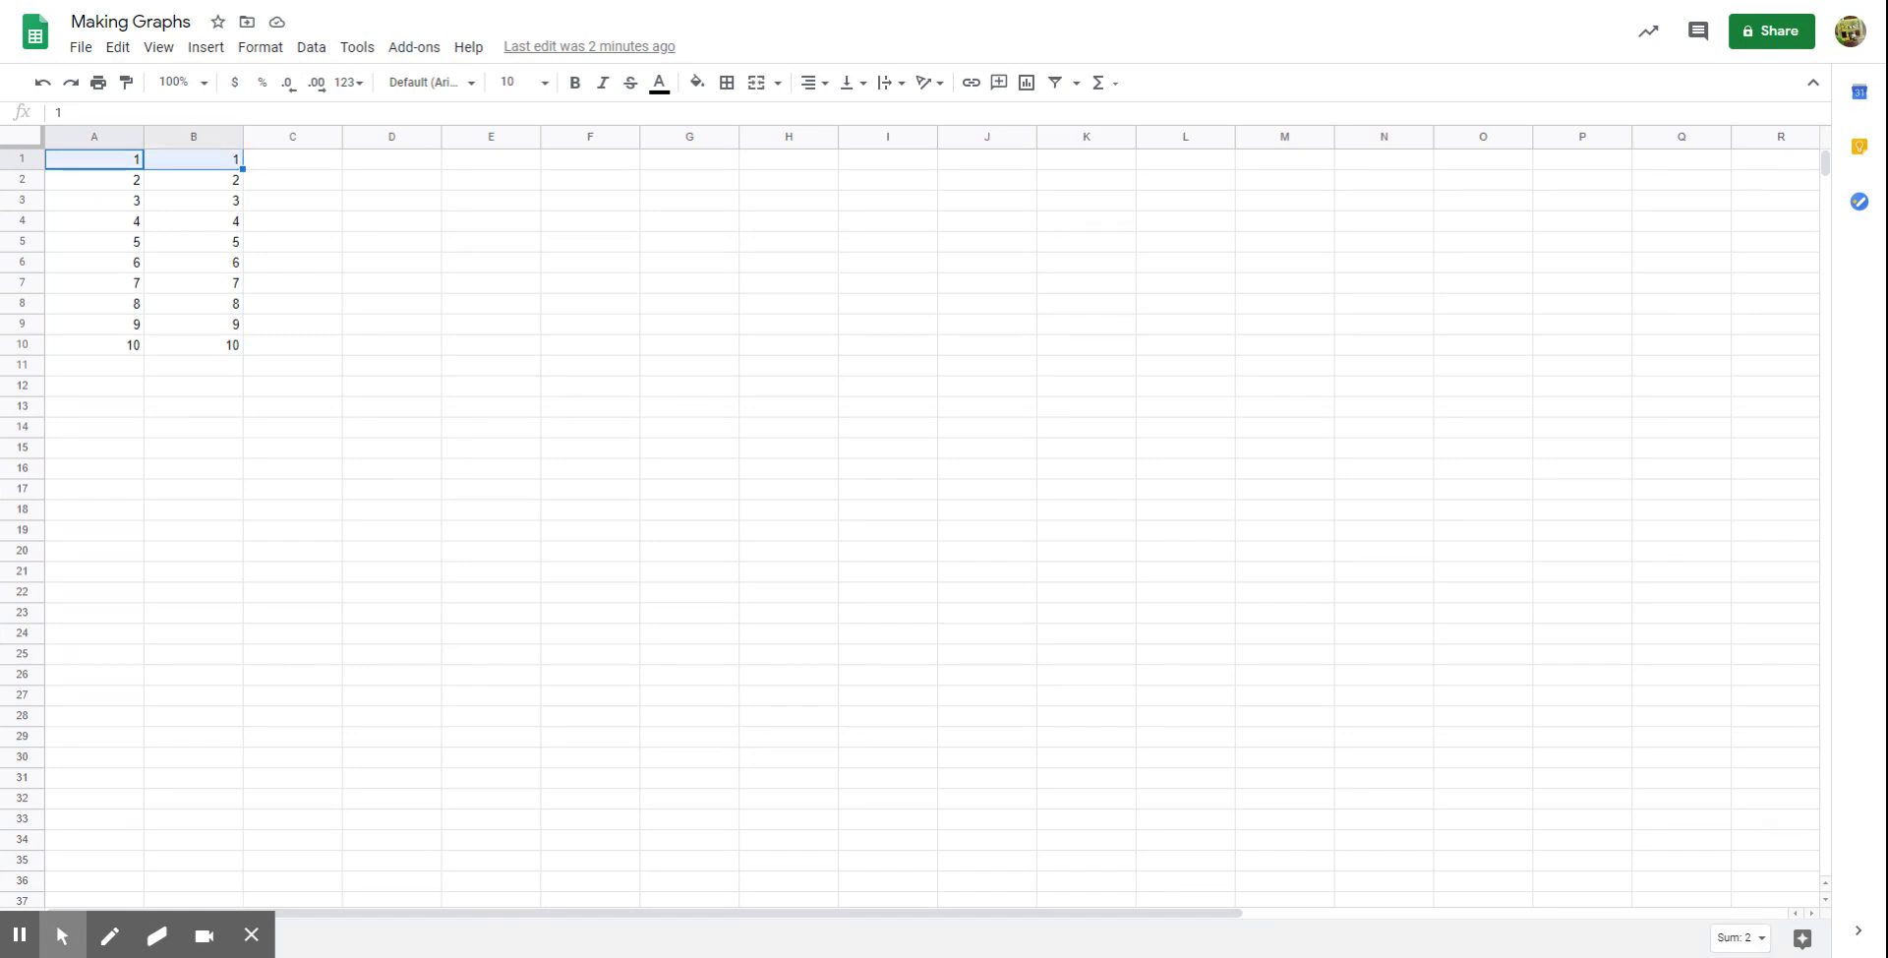
key("shift+Down")
key("shift+Down")
key("shift+Down")
key("shift+Down")
key("shift+Down")
key("shift+Down")
key("shift+Down")
key("shift+Down")
key("shift+Down")
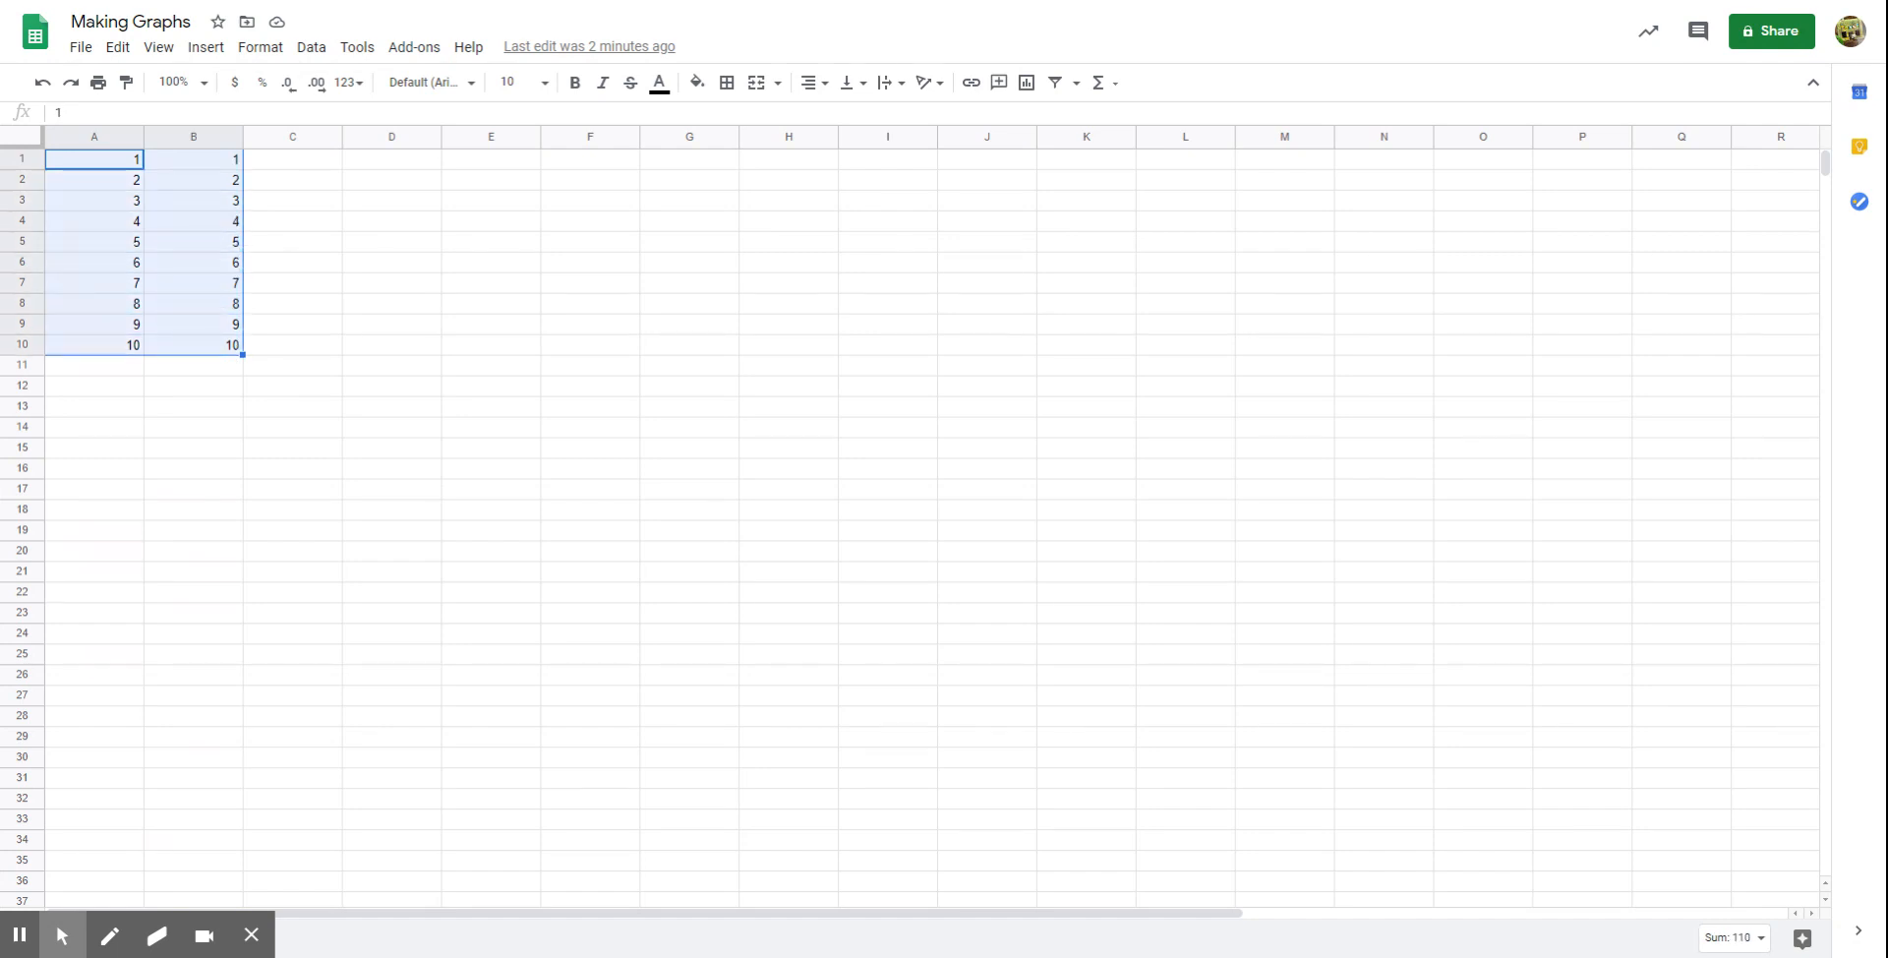
left_click(204, 49)
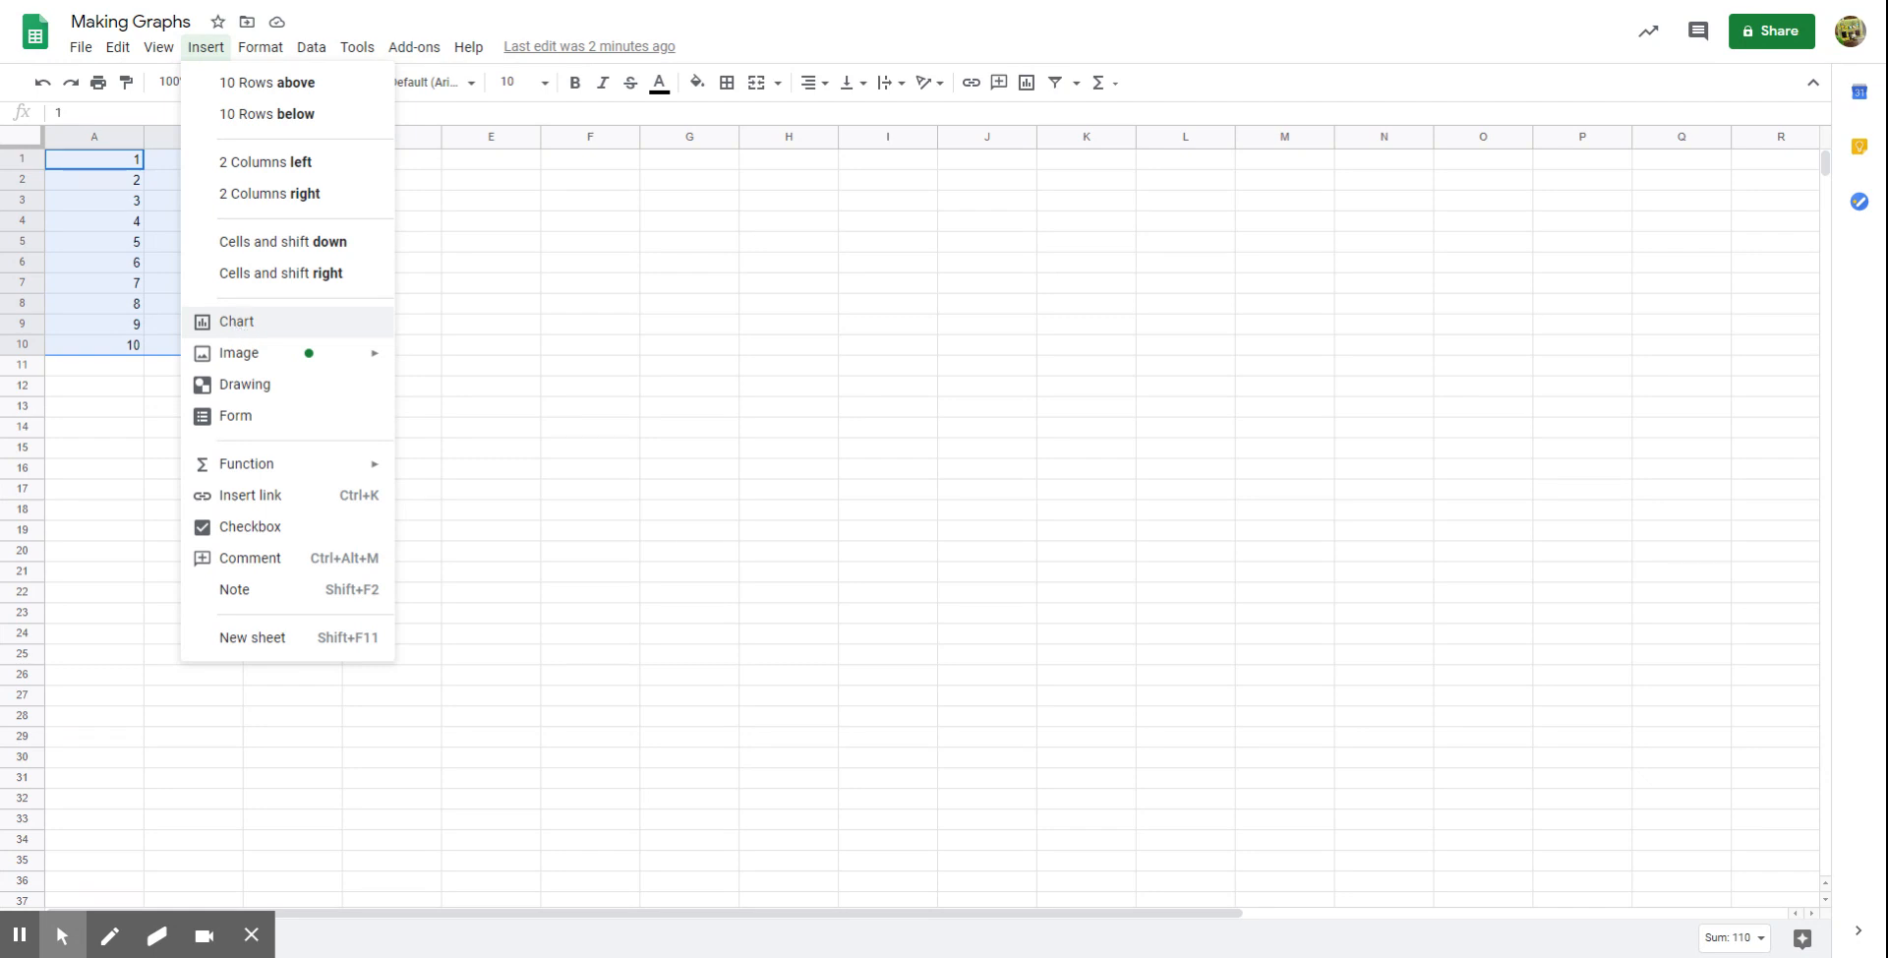
left_click(234, 333)
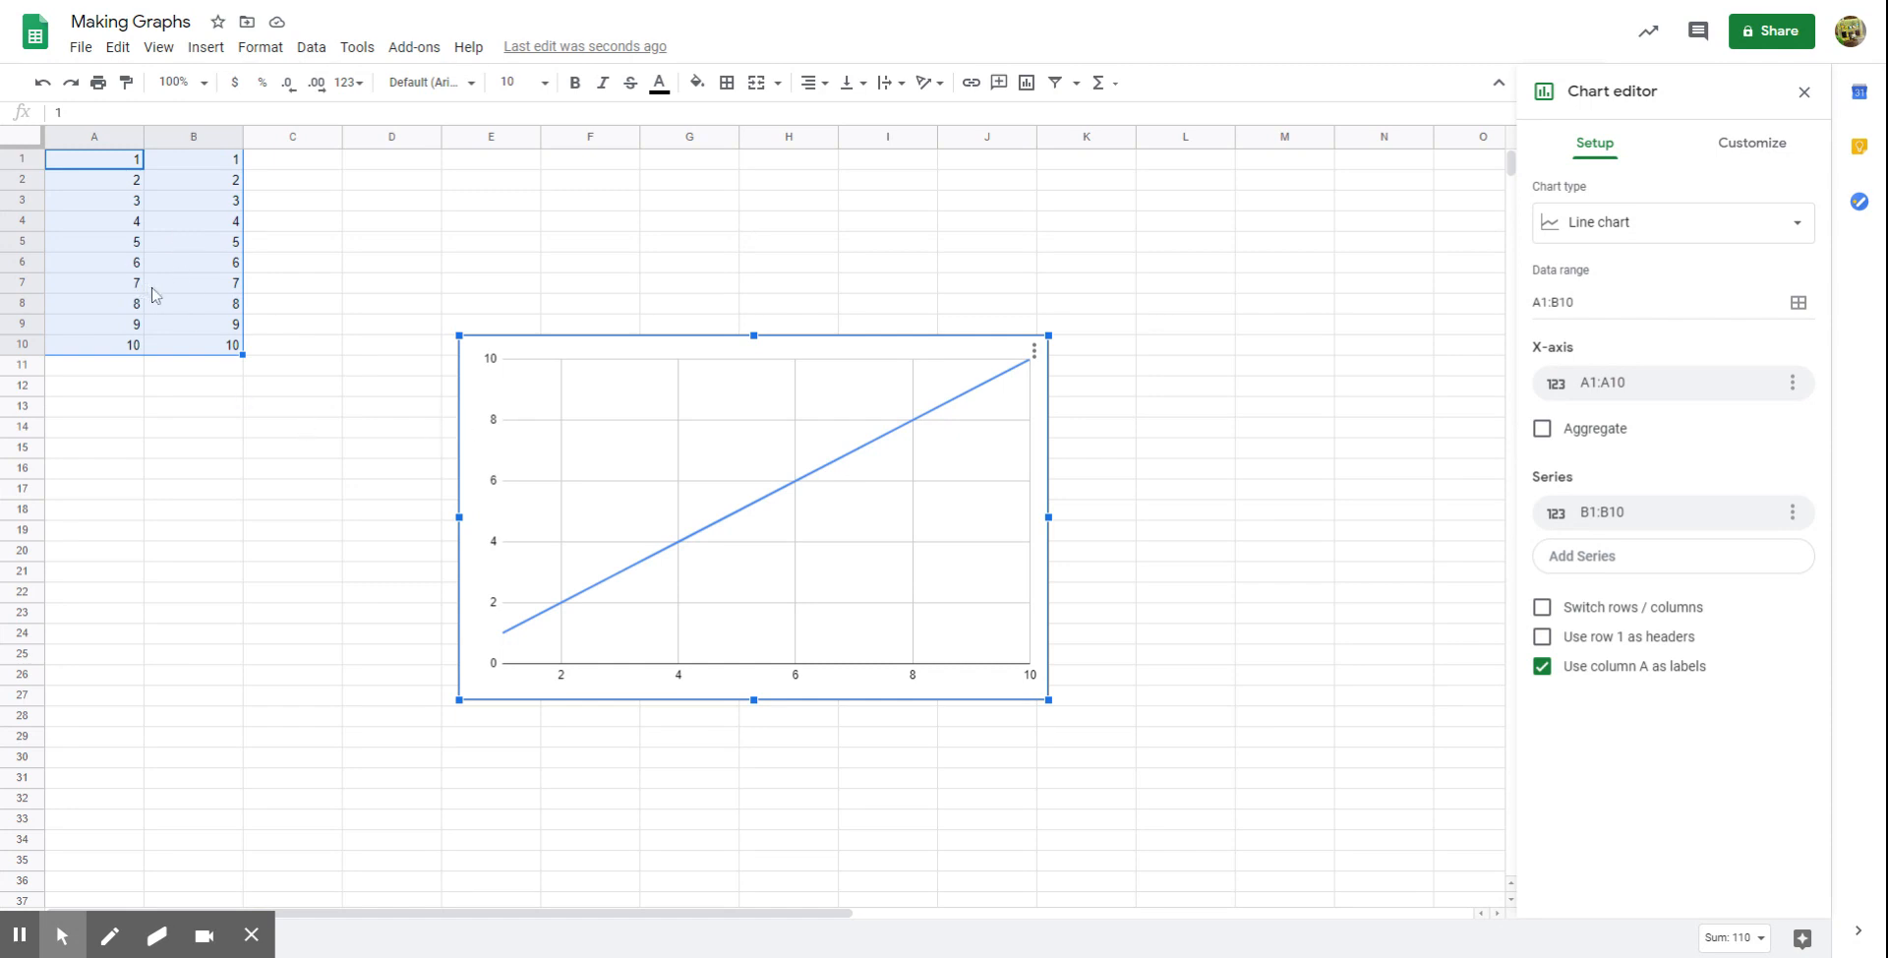
Step: Change the chart type to Scatter chart and look through the other available chart types
left_click(1618, 233)
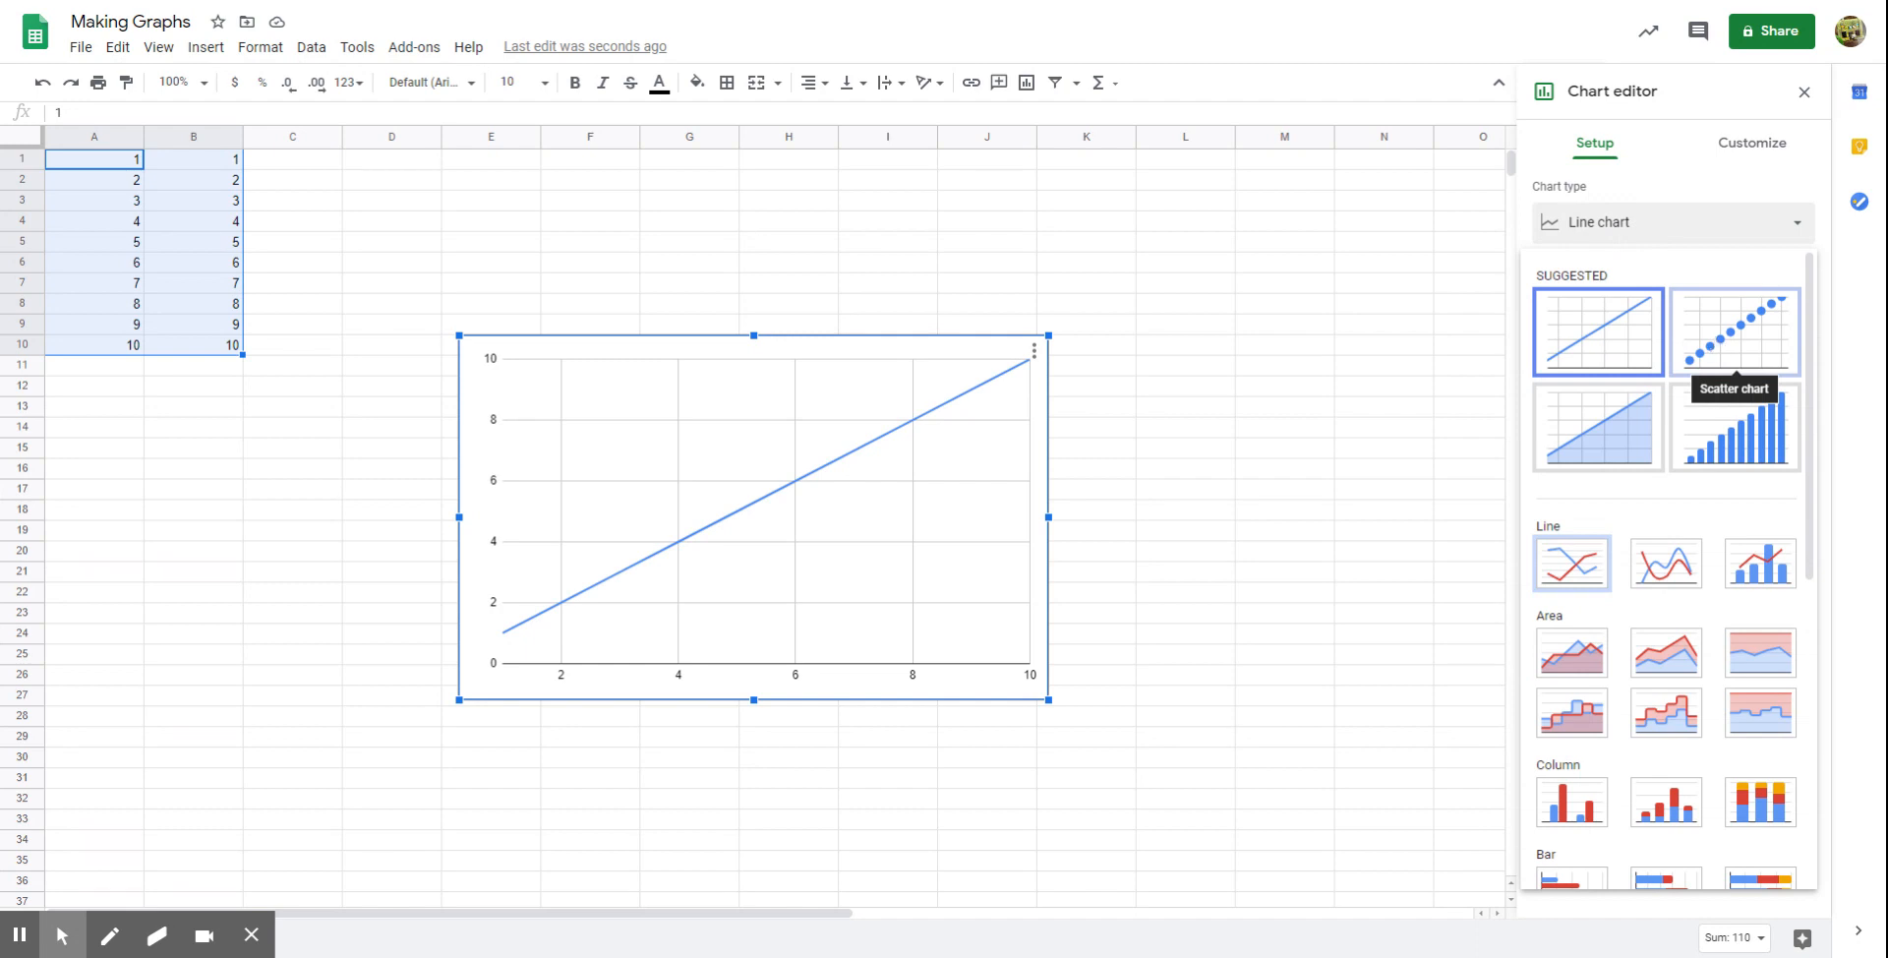
left_click(1718, 346)
left_click(1657, 224)
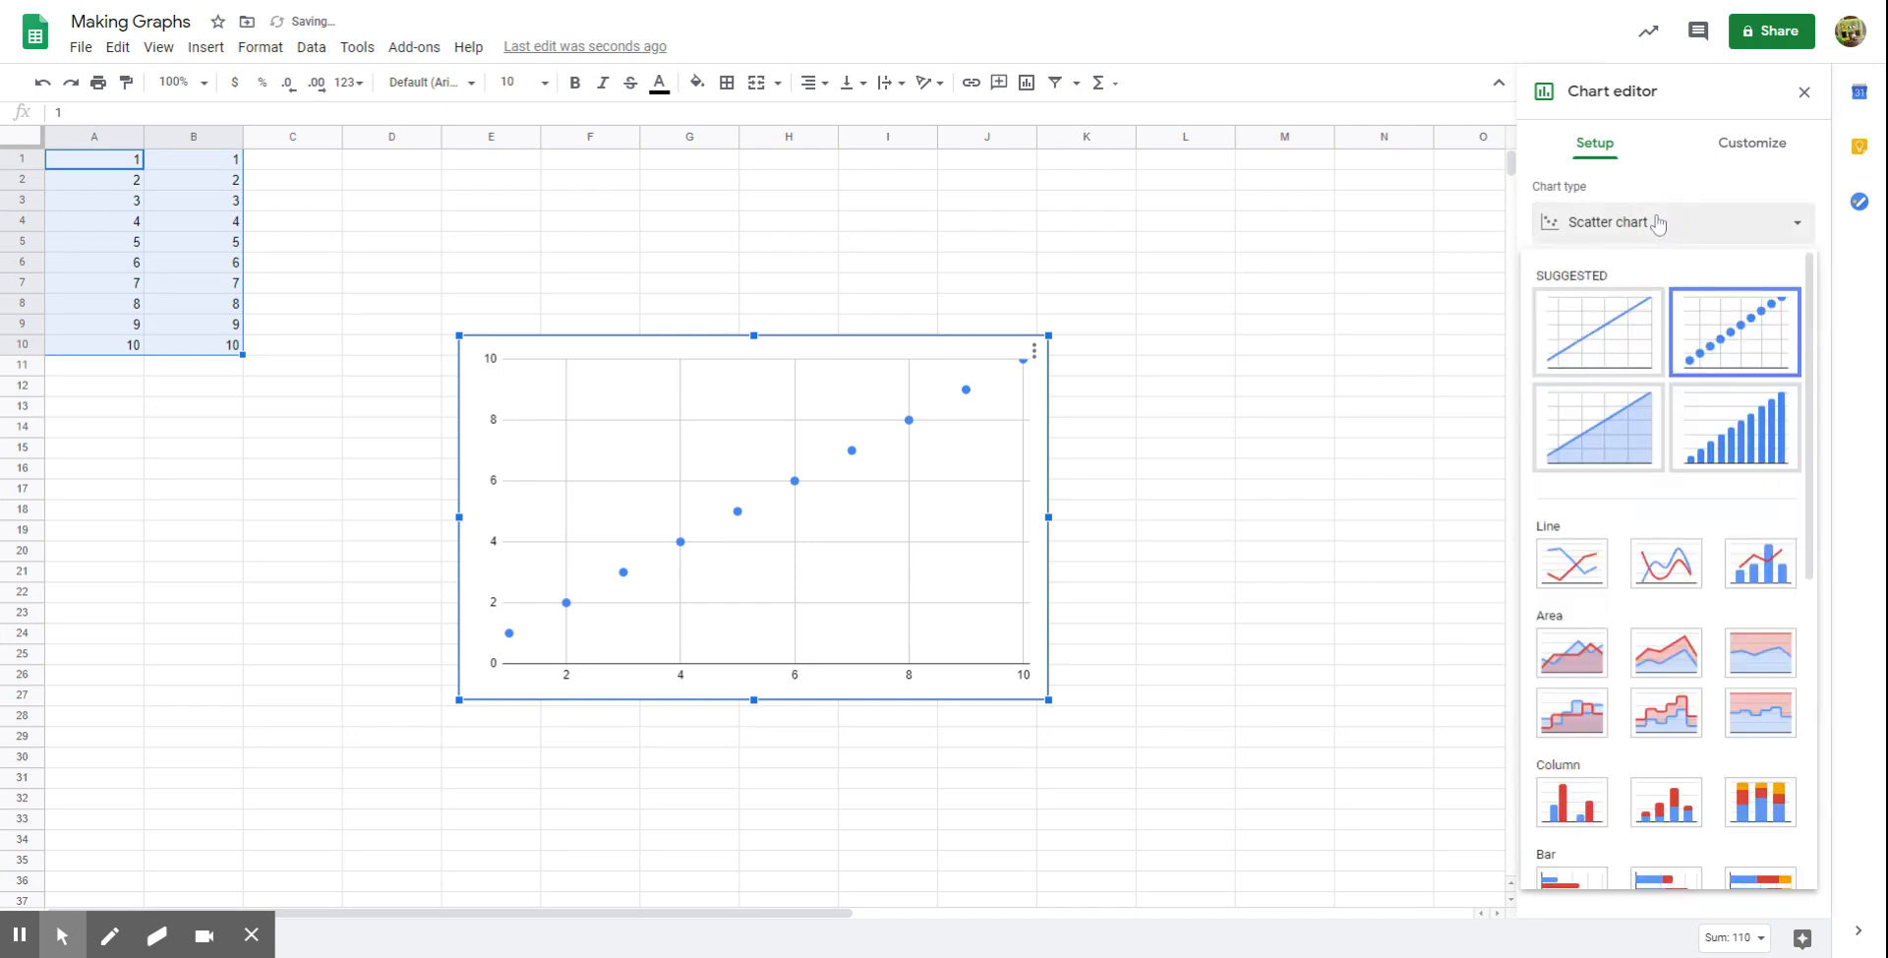
scroll(1664, 568, "down", 3)
scroll(1664, 568, "down", 2)
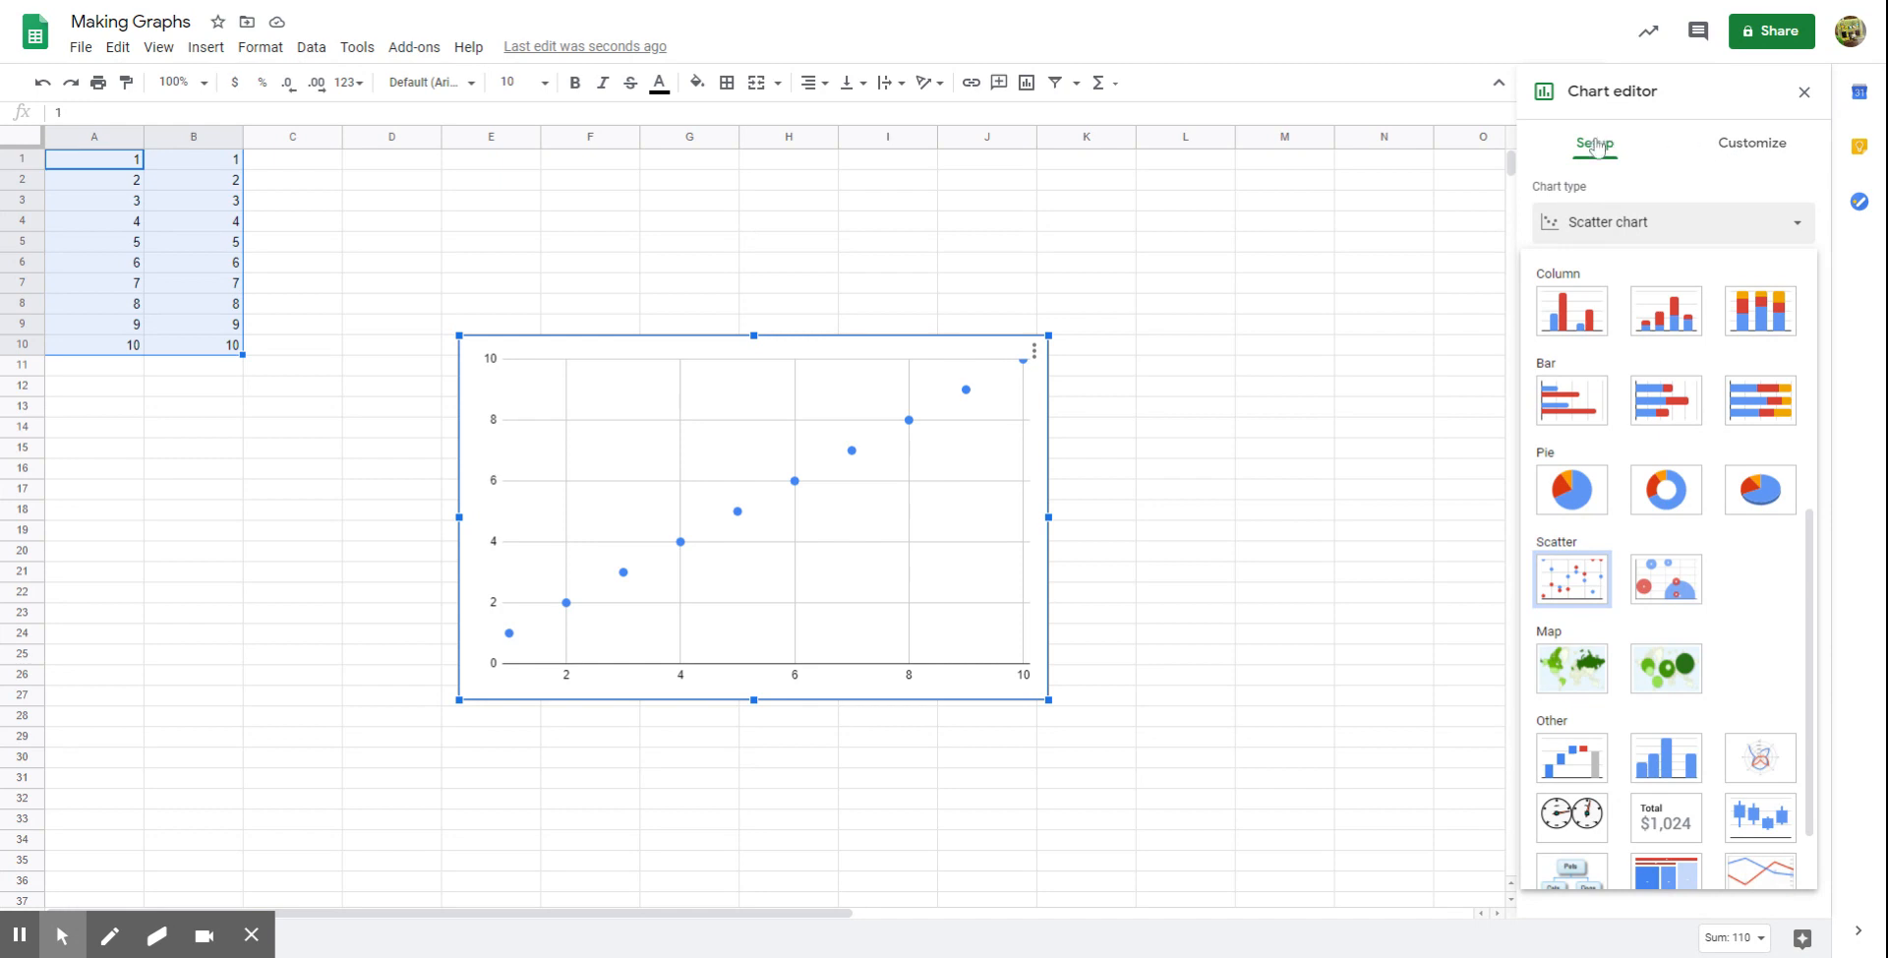
Step: Try a green background color on the chart and restore the white background
left_click(1748, 145)
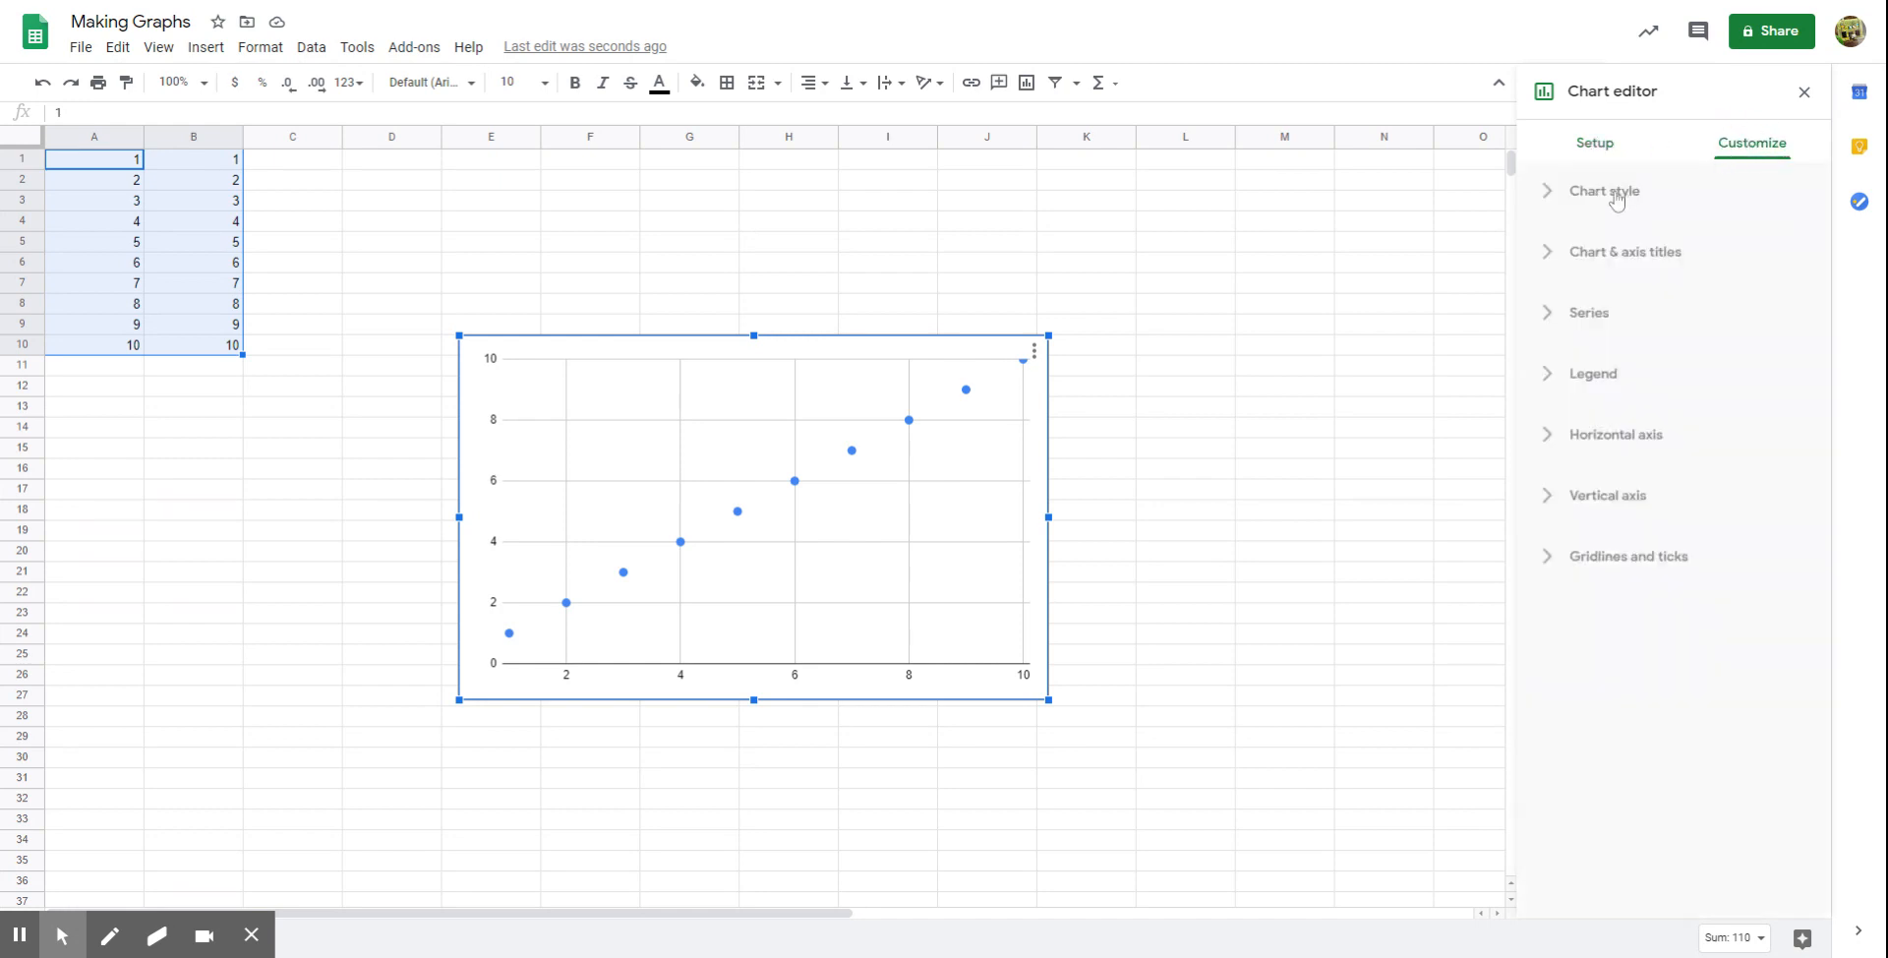
left_click(1616, 197)
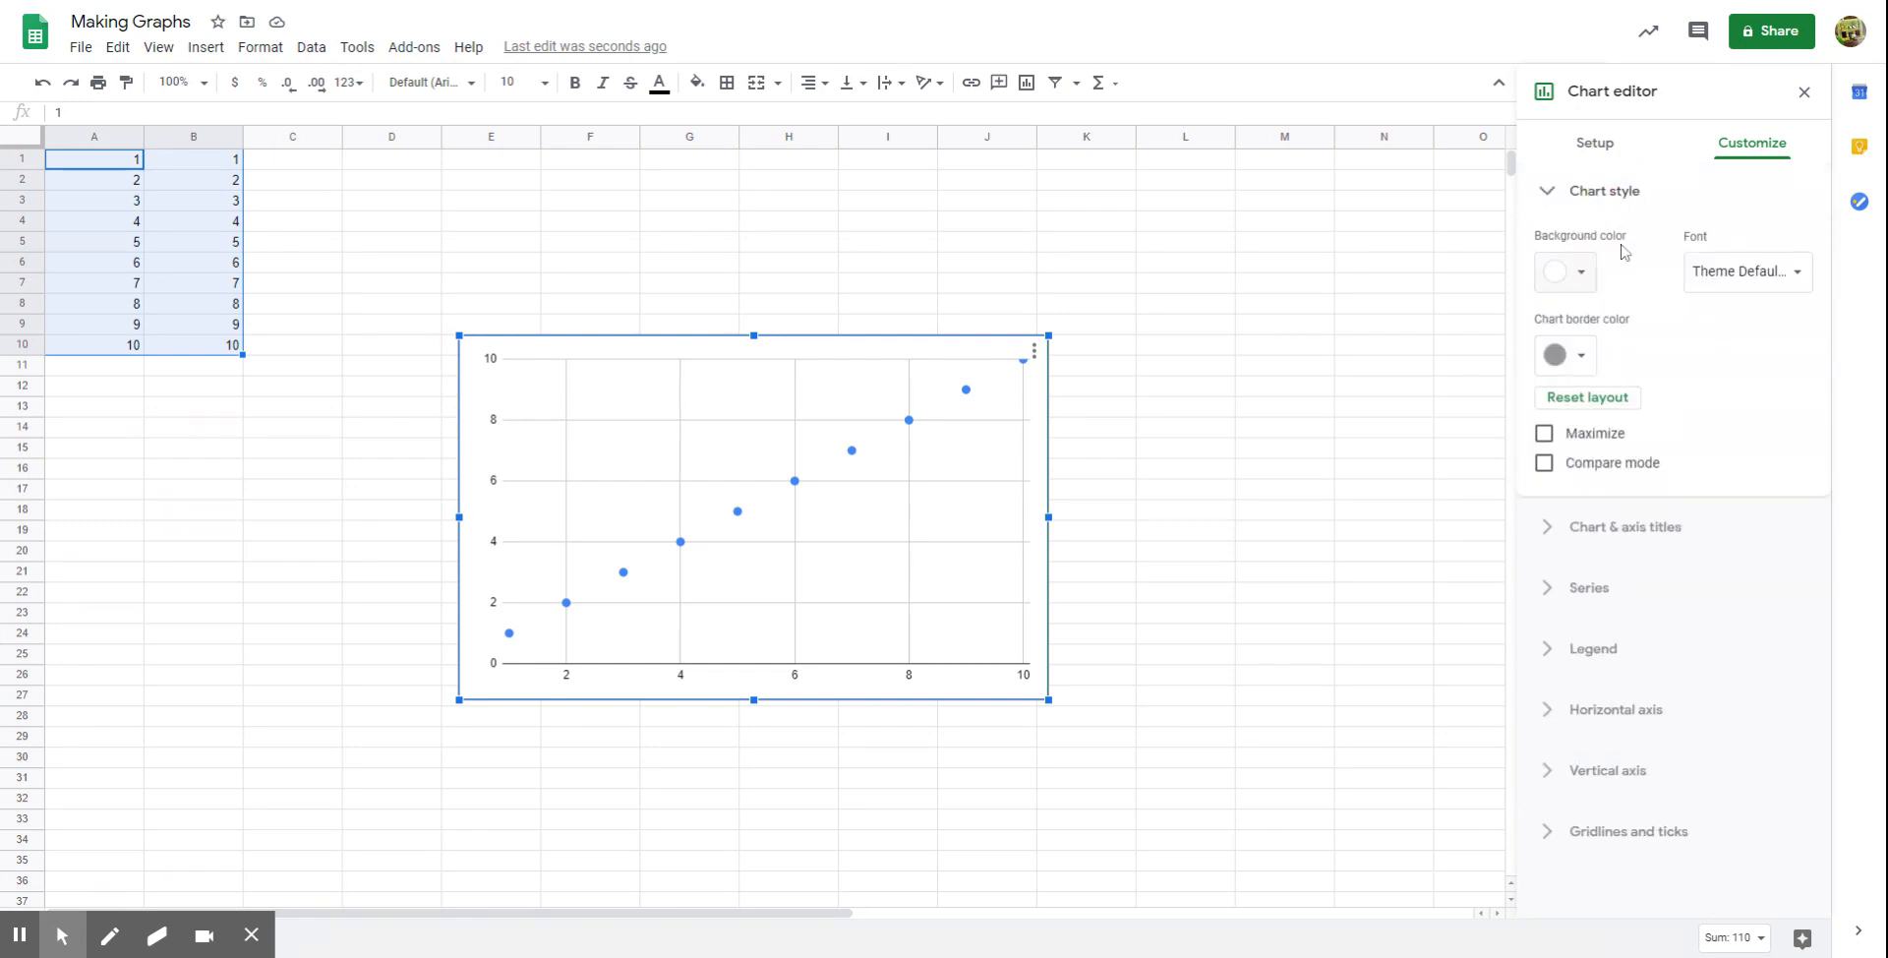
left_click(1574, 280)
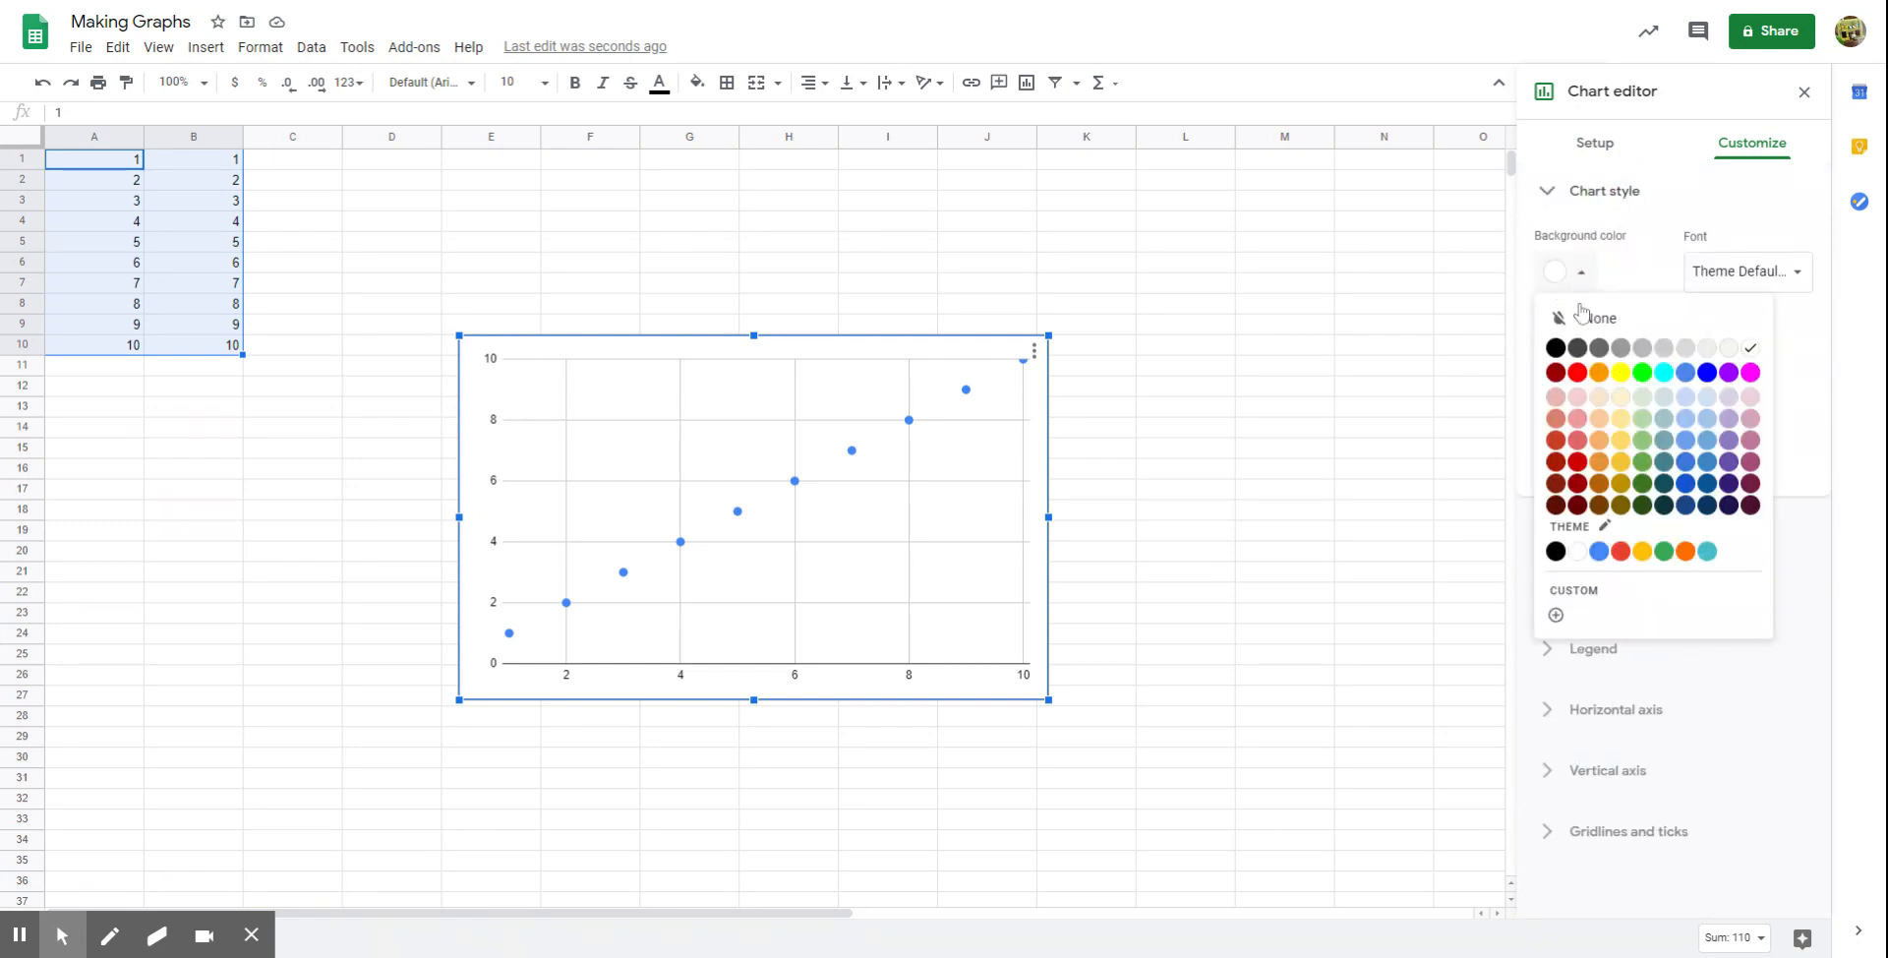
left_click(1644, 464)
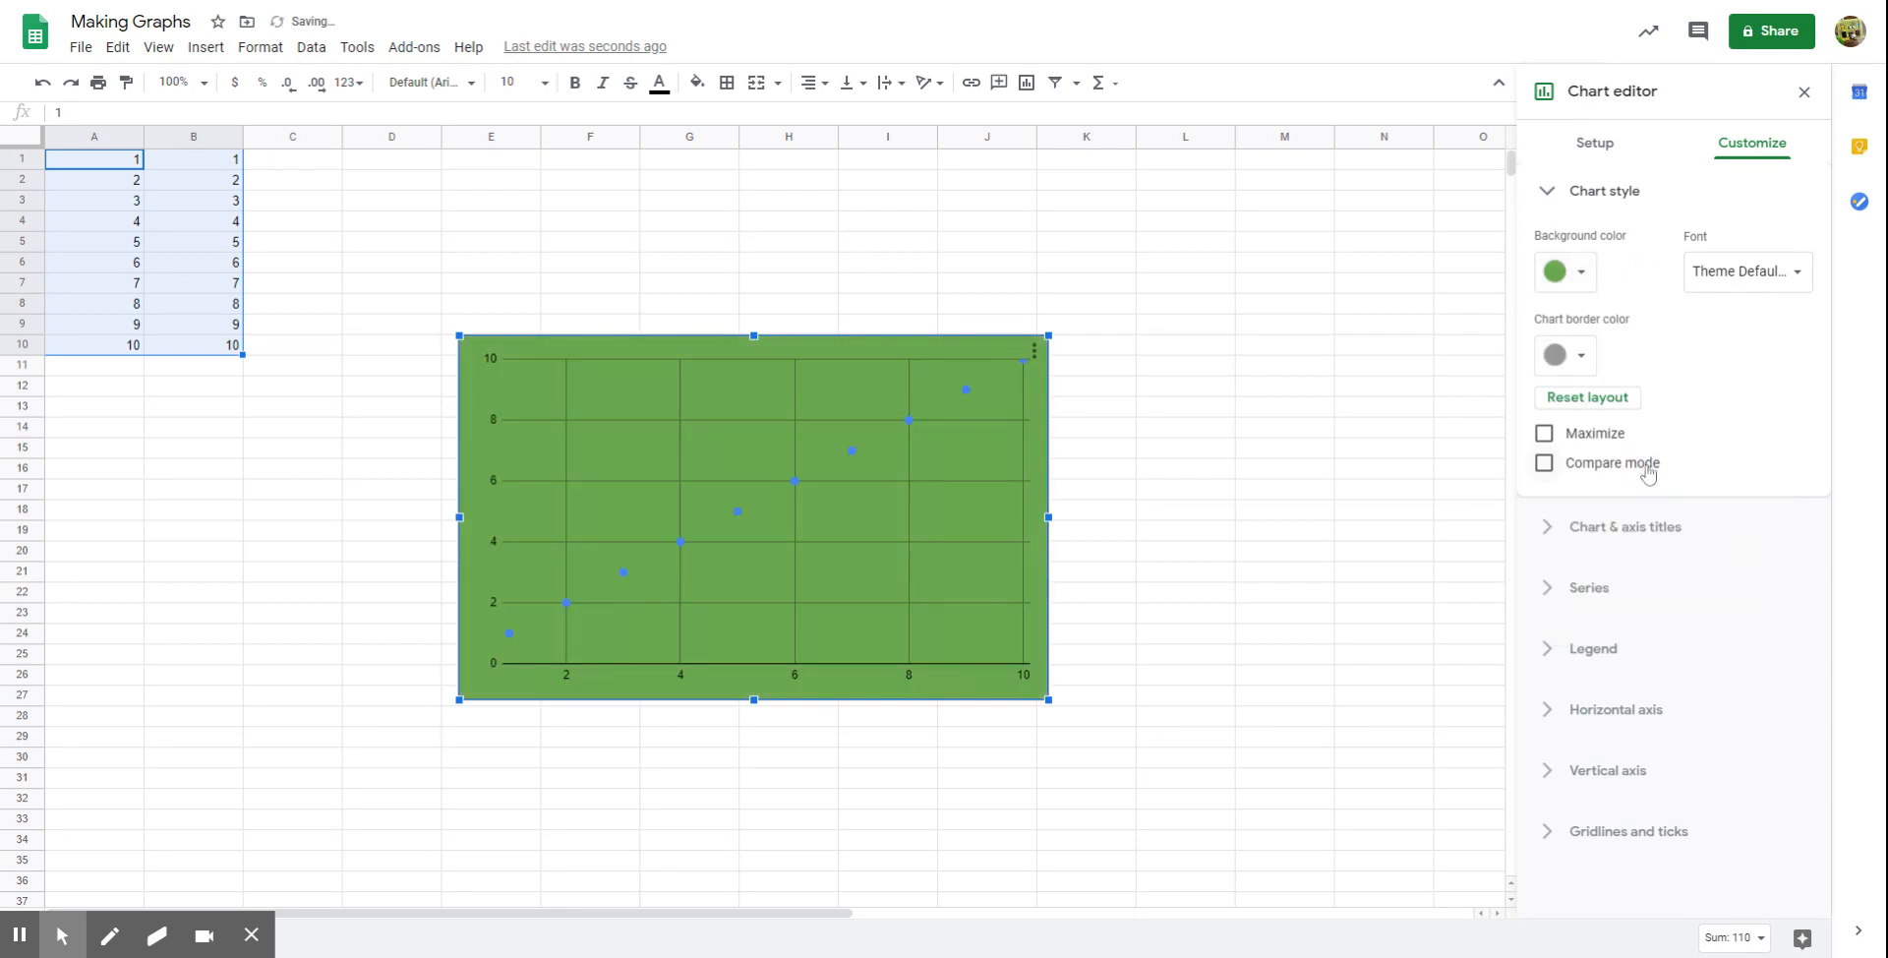
left_click(1580, 283)
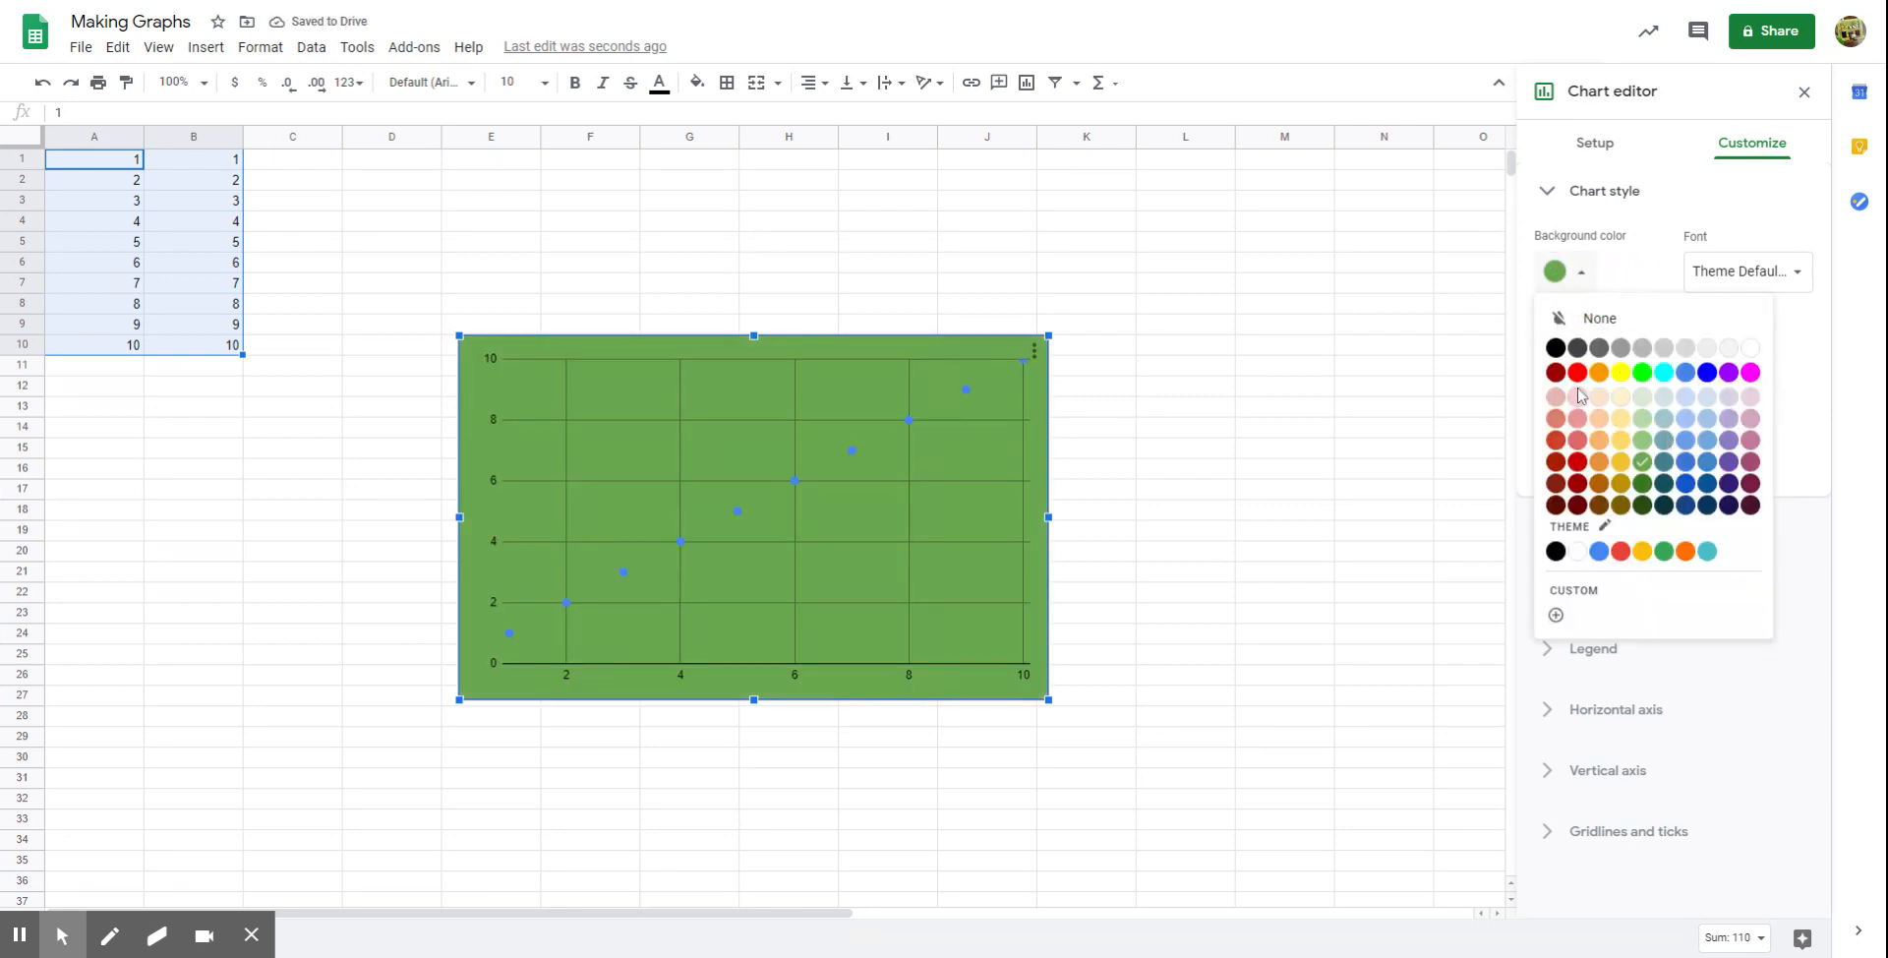
left_click(1749, 348)
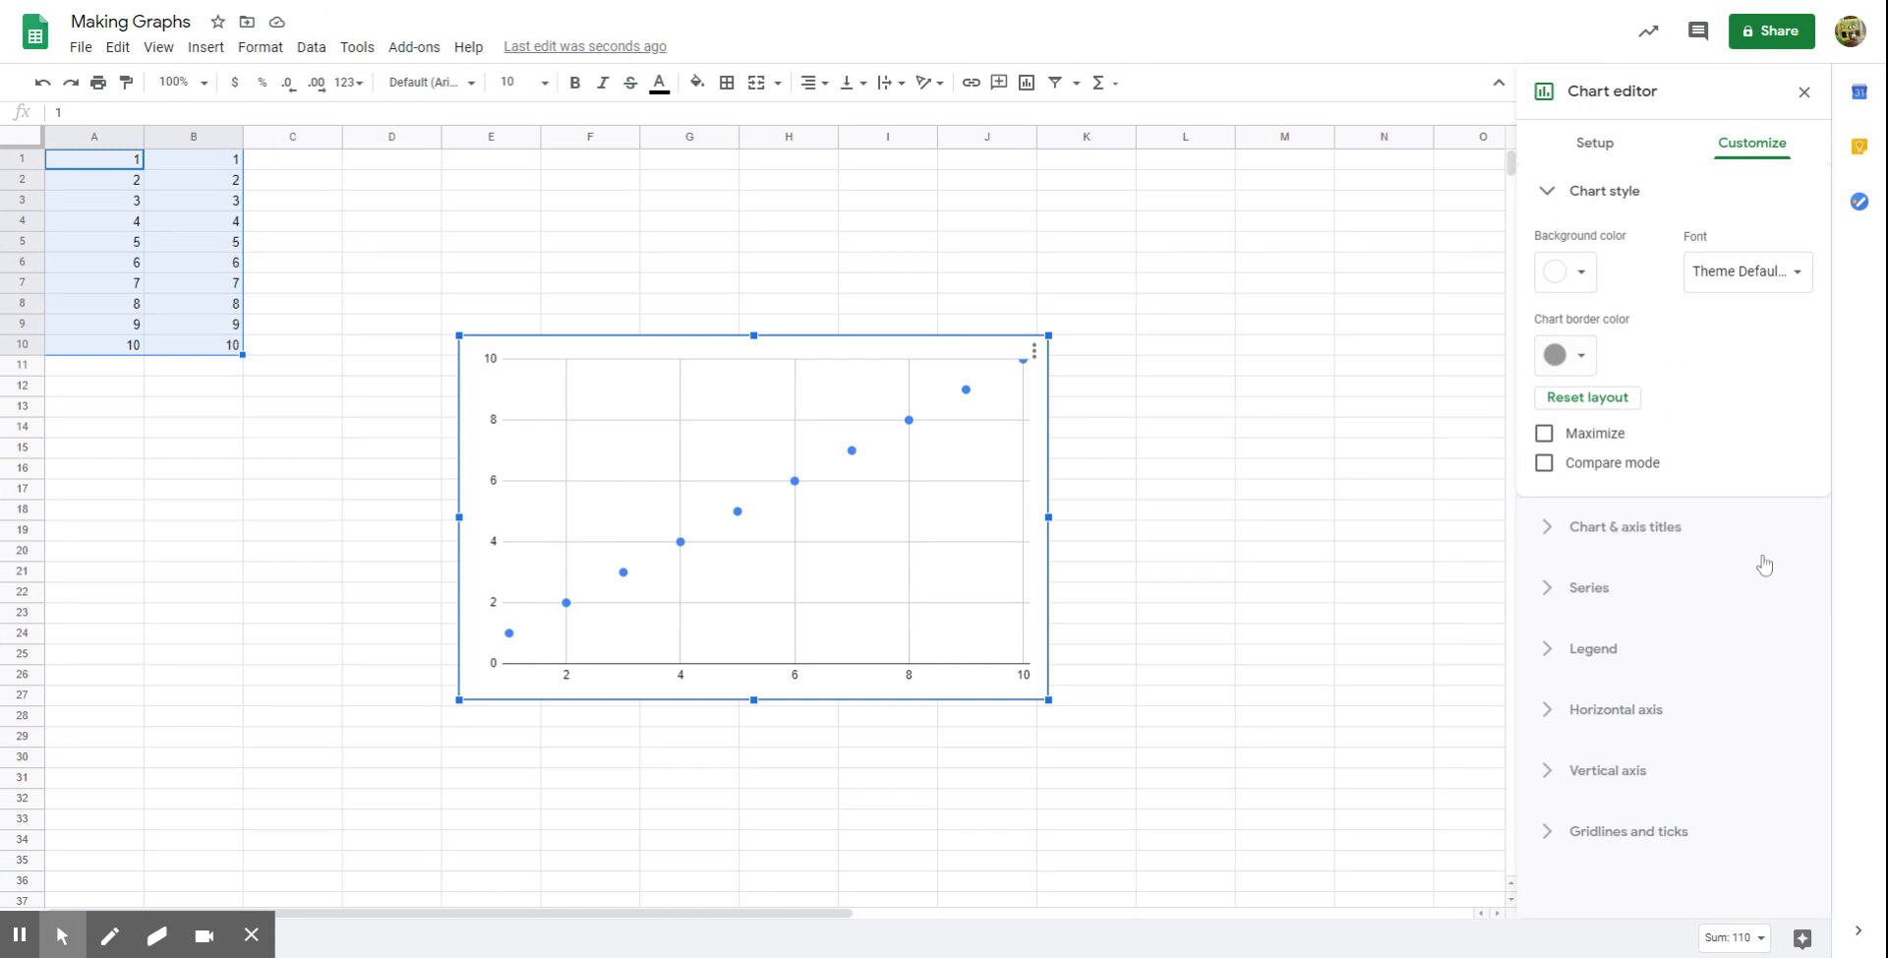
Step: Set the chart title to "Linear Graph"
left_click(1641, 531)
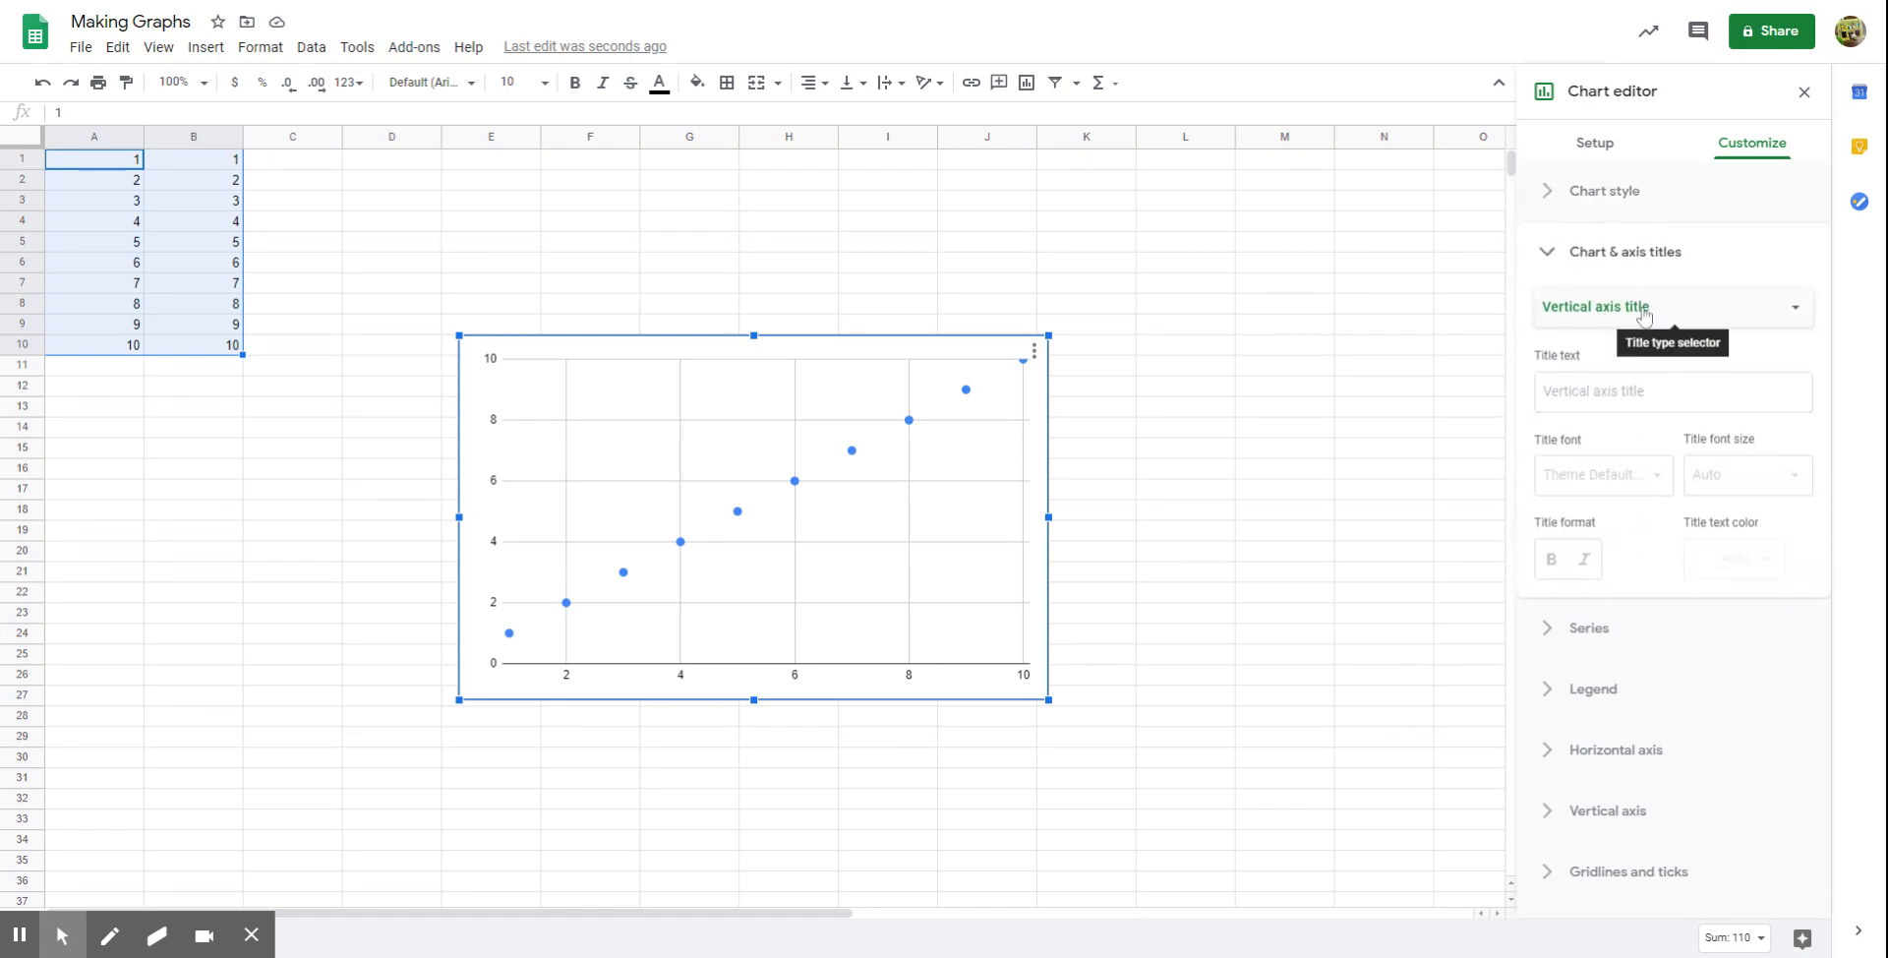
left_click(1791, 315)
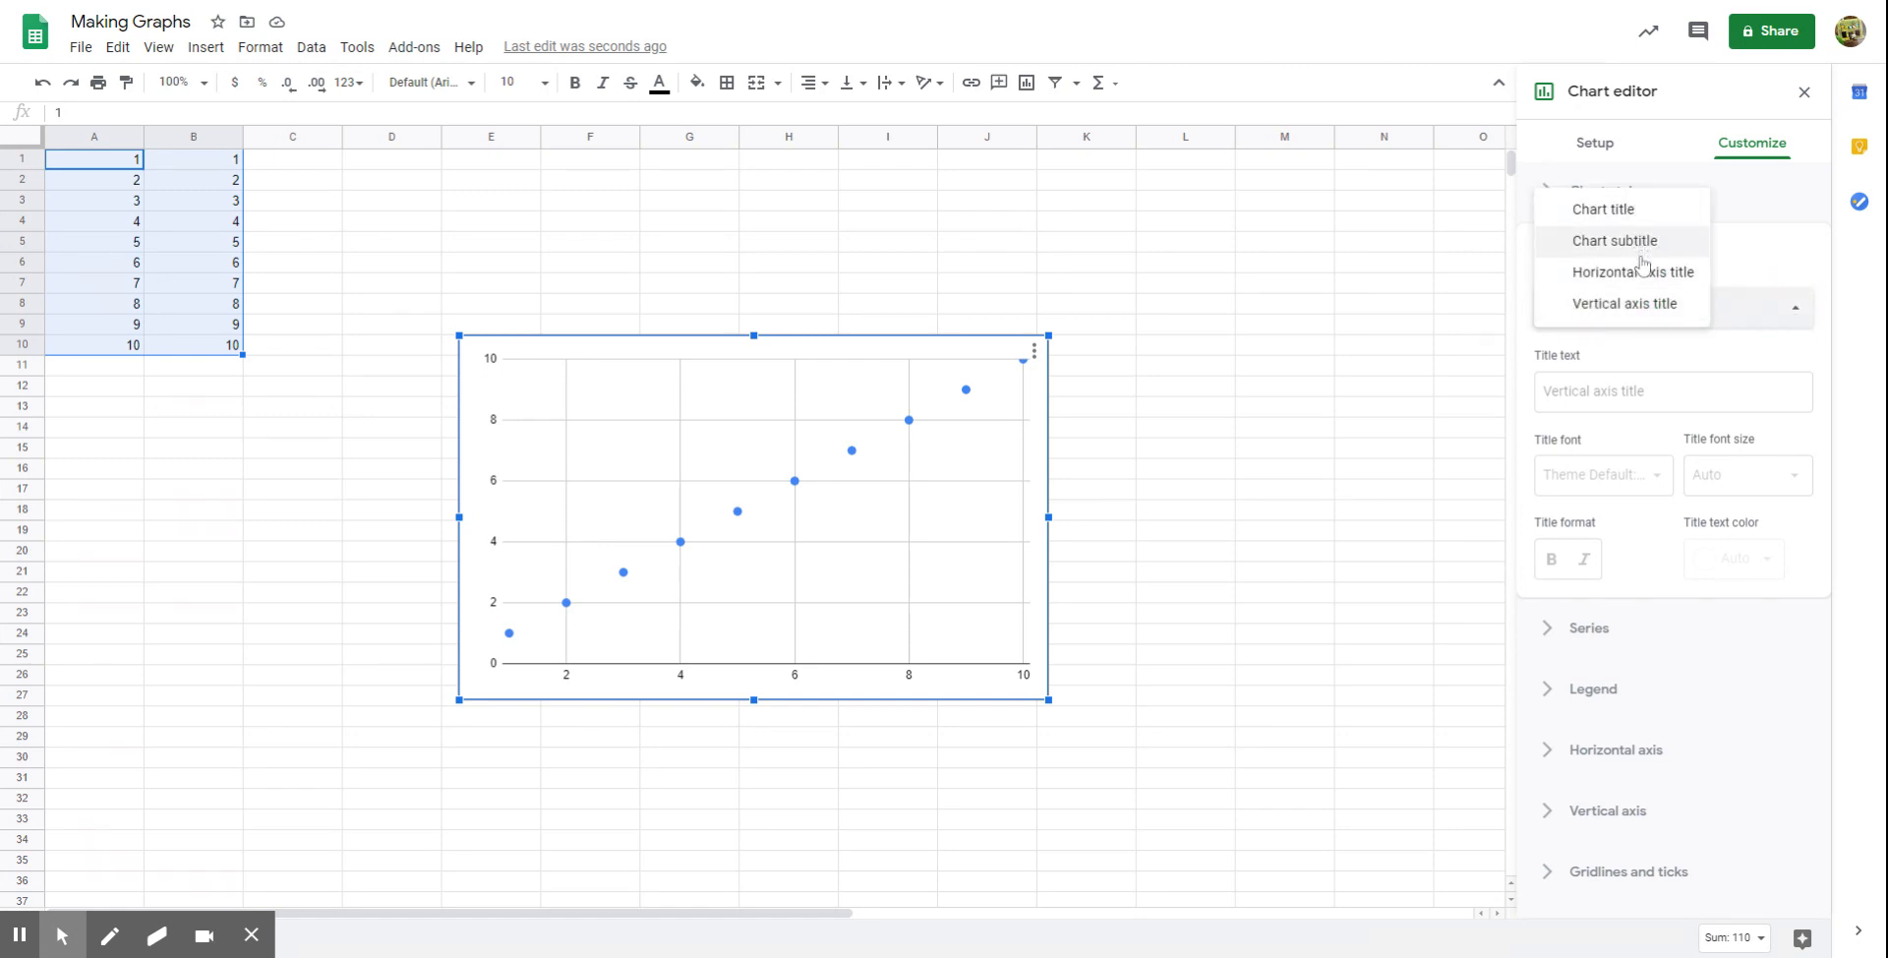
left_click(1609, 212)
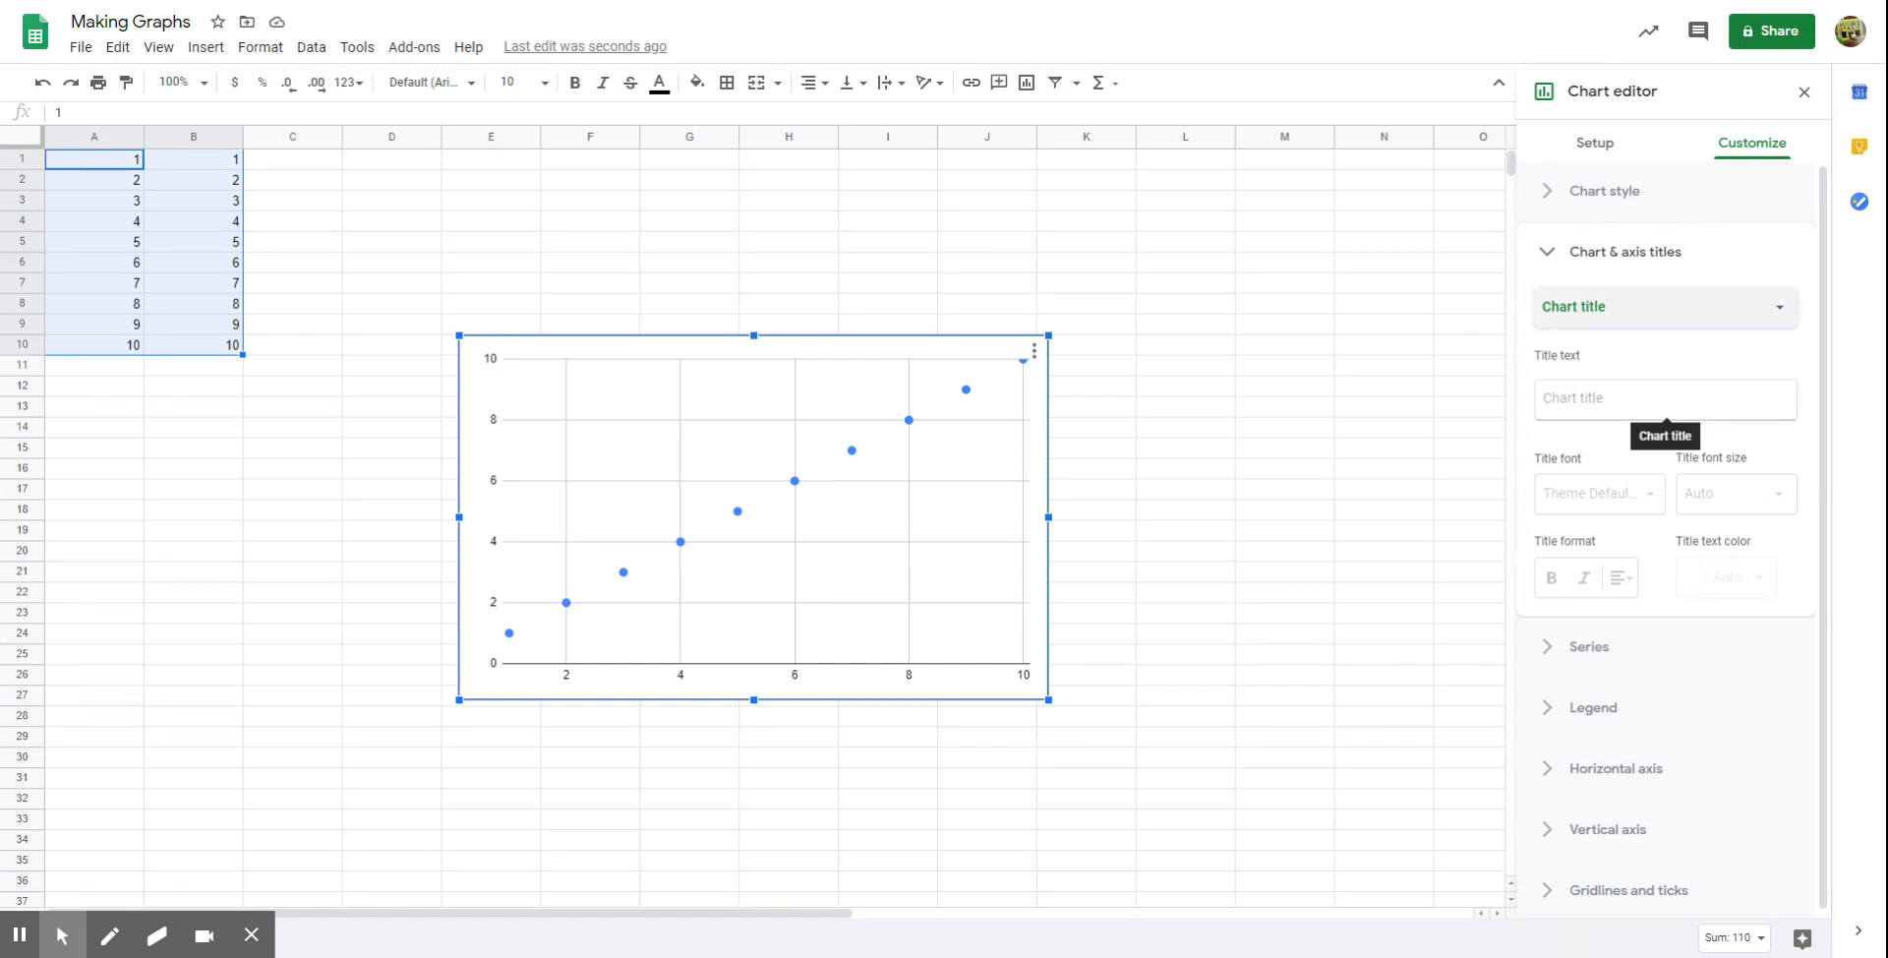
left_click(1664, 401)
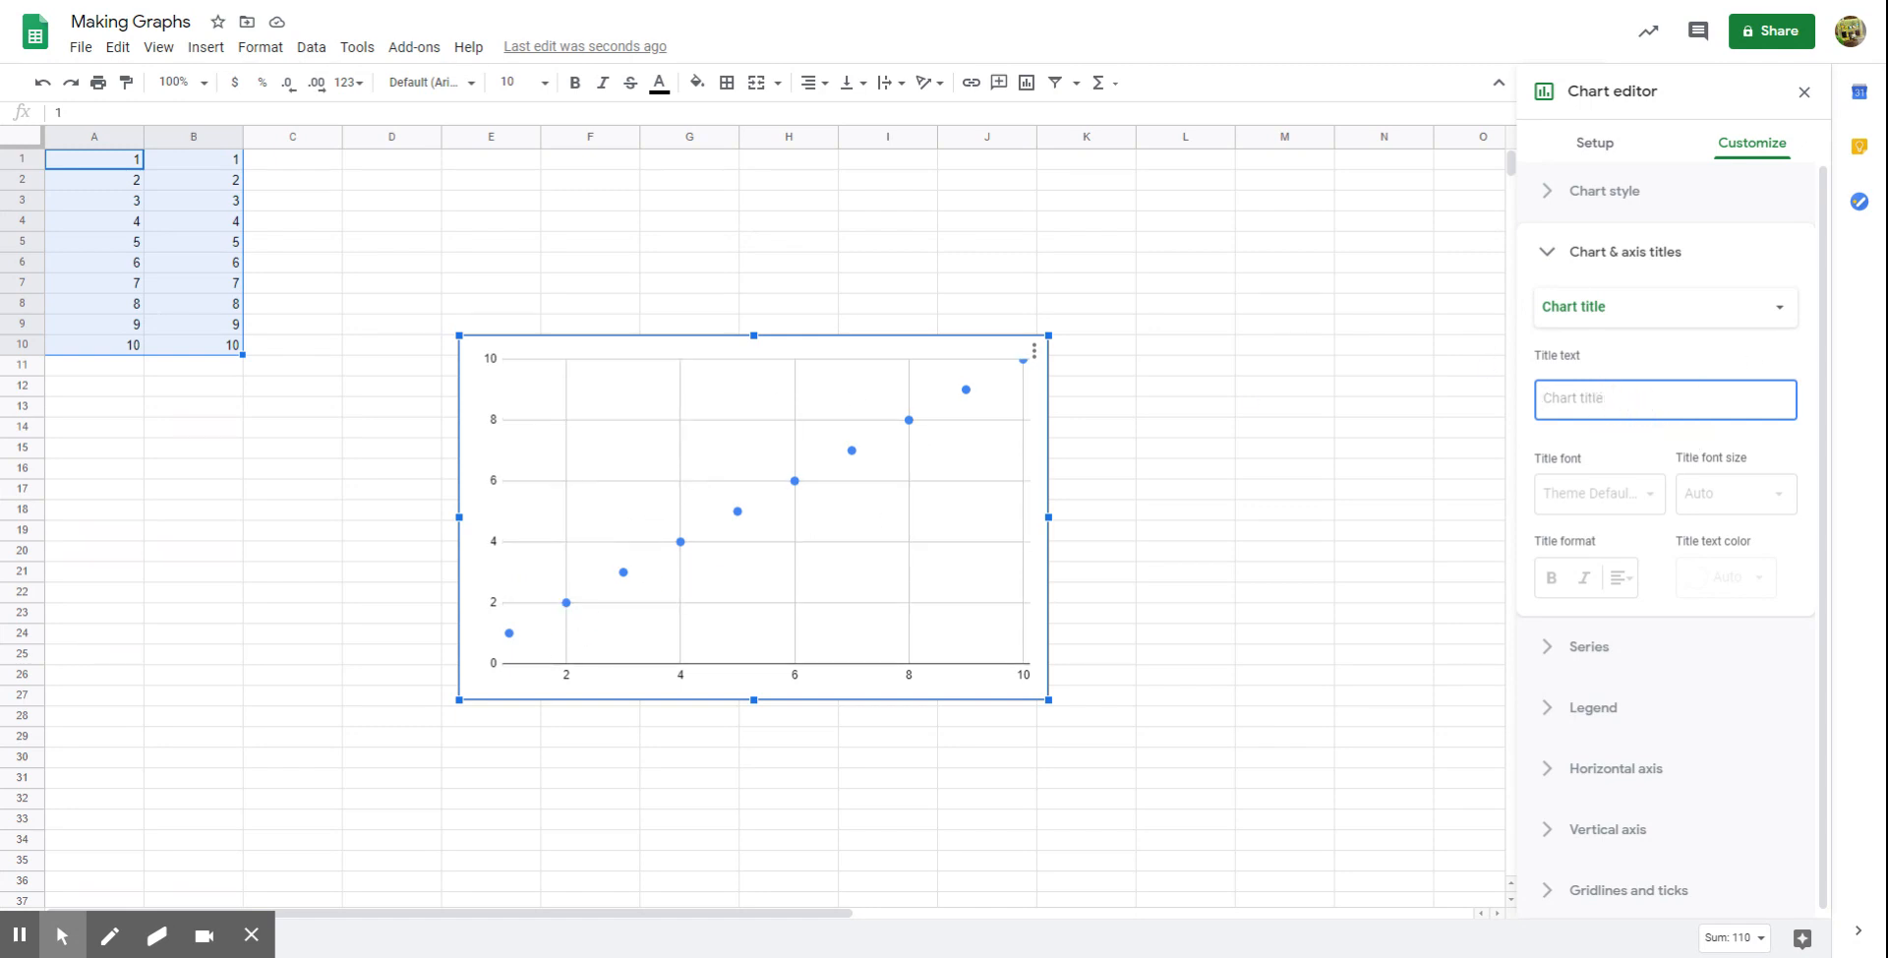
type("L")
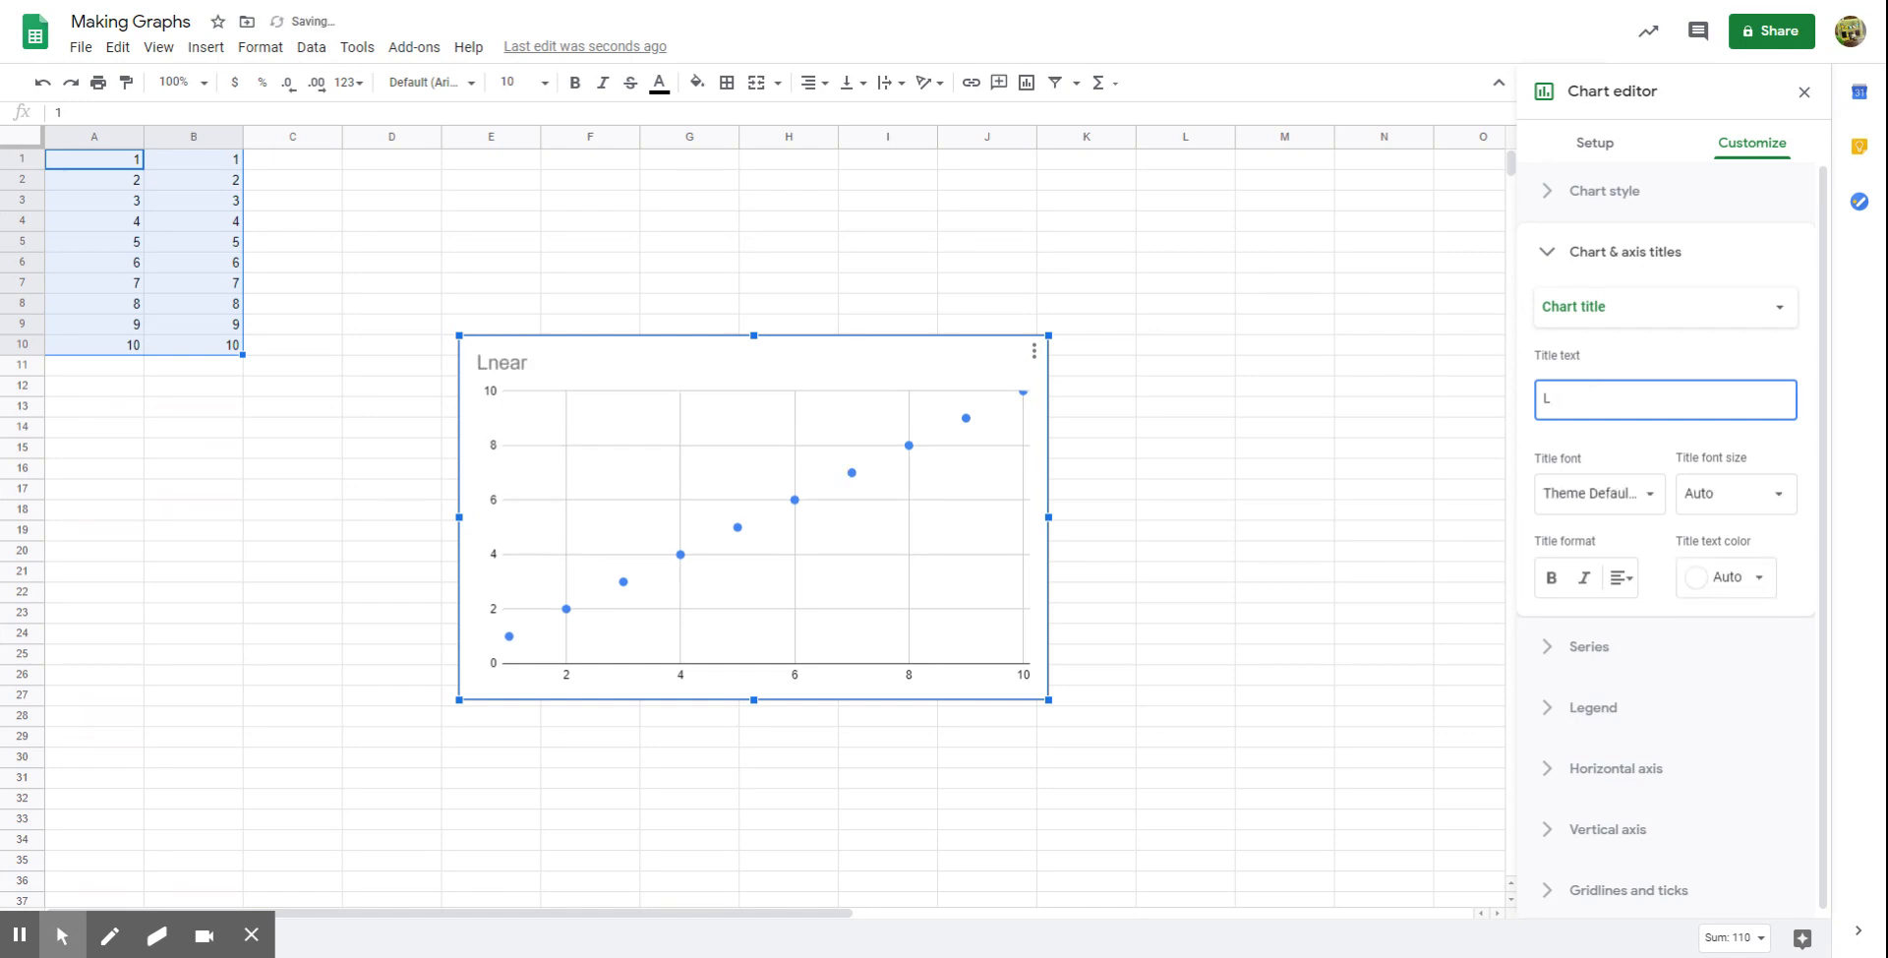
type("inear Graph")
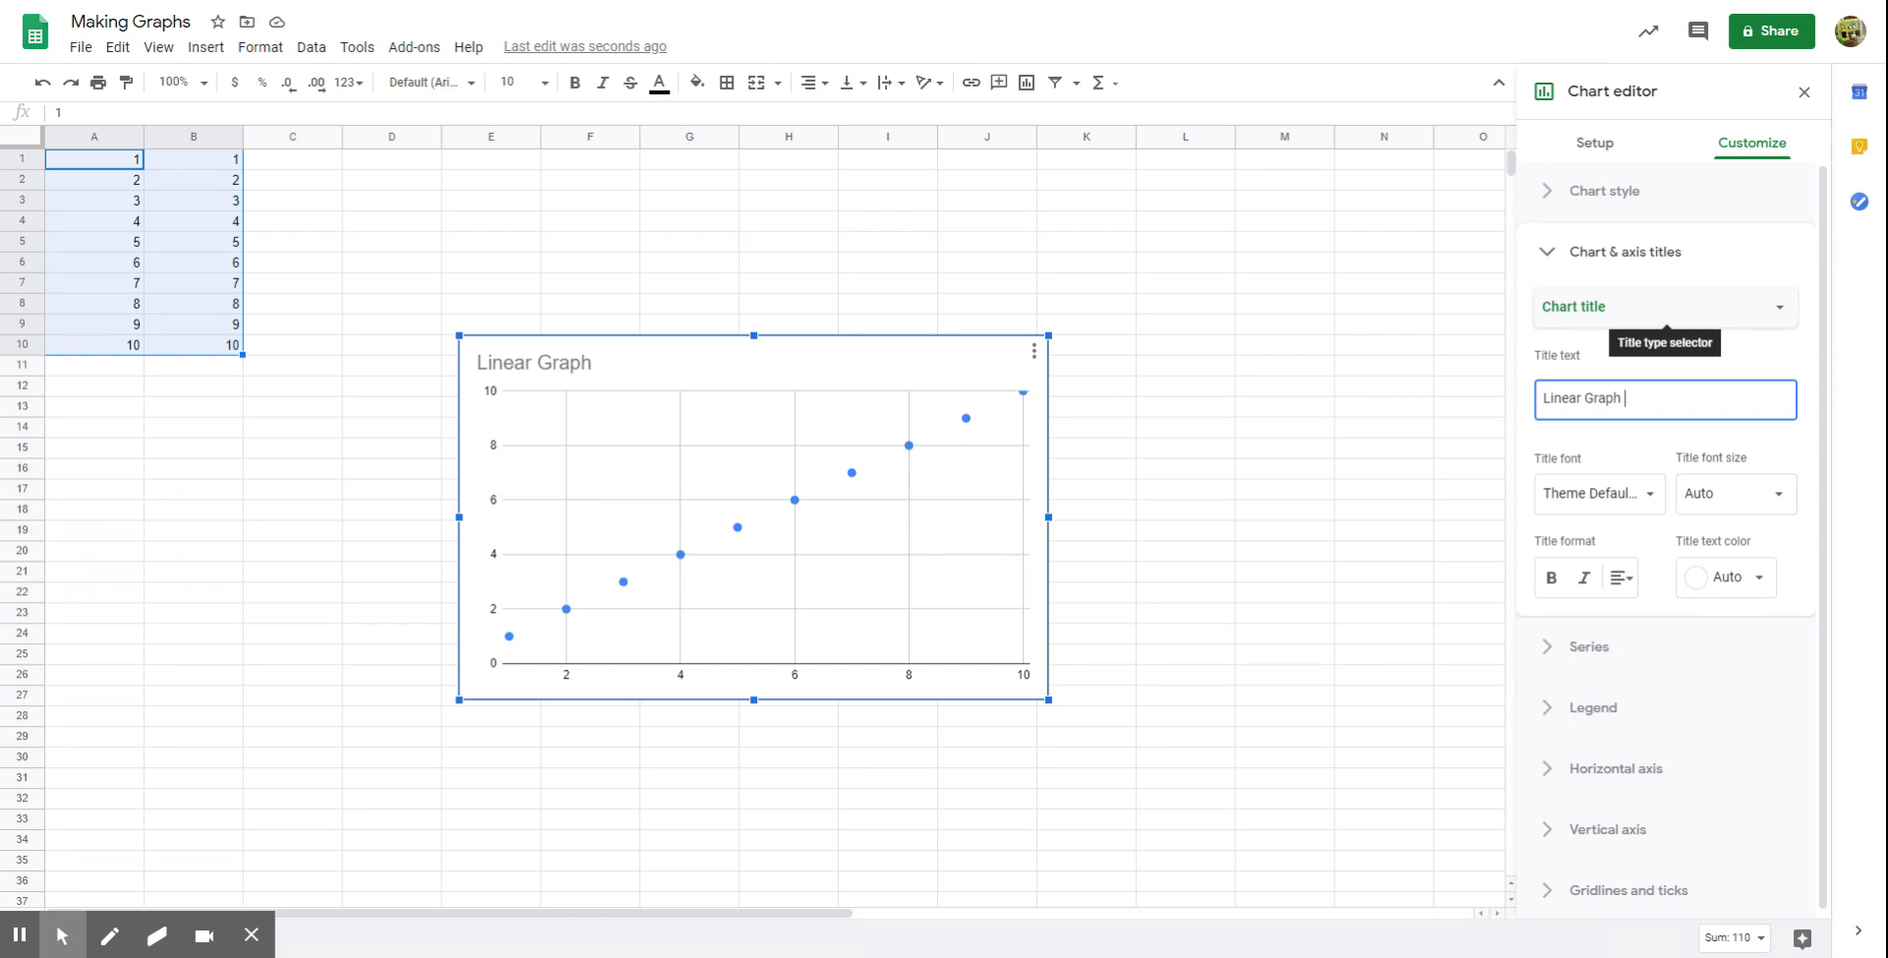
Step: Add the chart subtitle "Sub title" to the scatter chart
left_click(1649, 308)
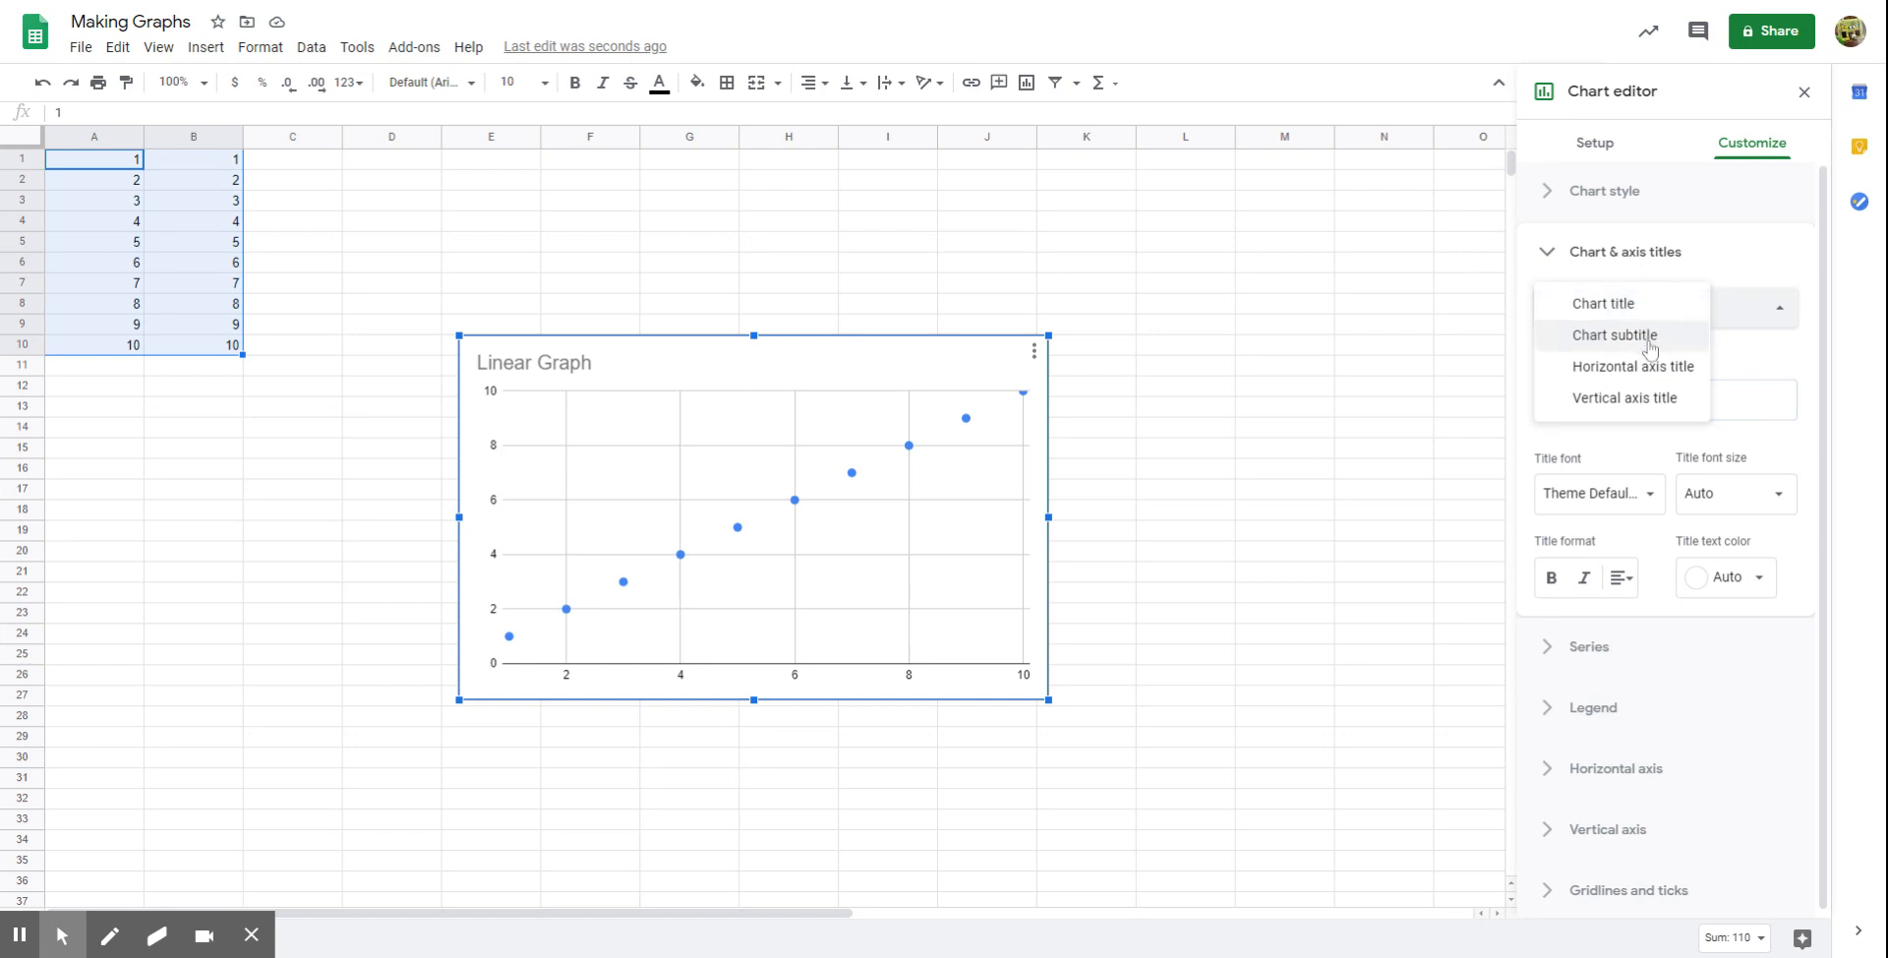
left_click(1649, 335)
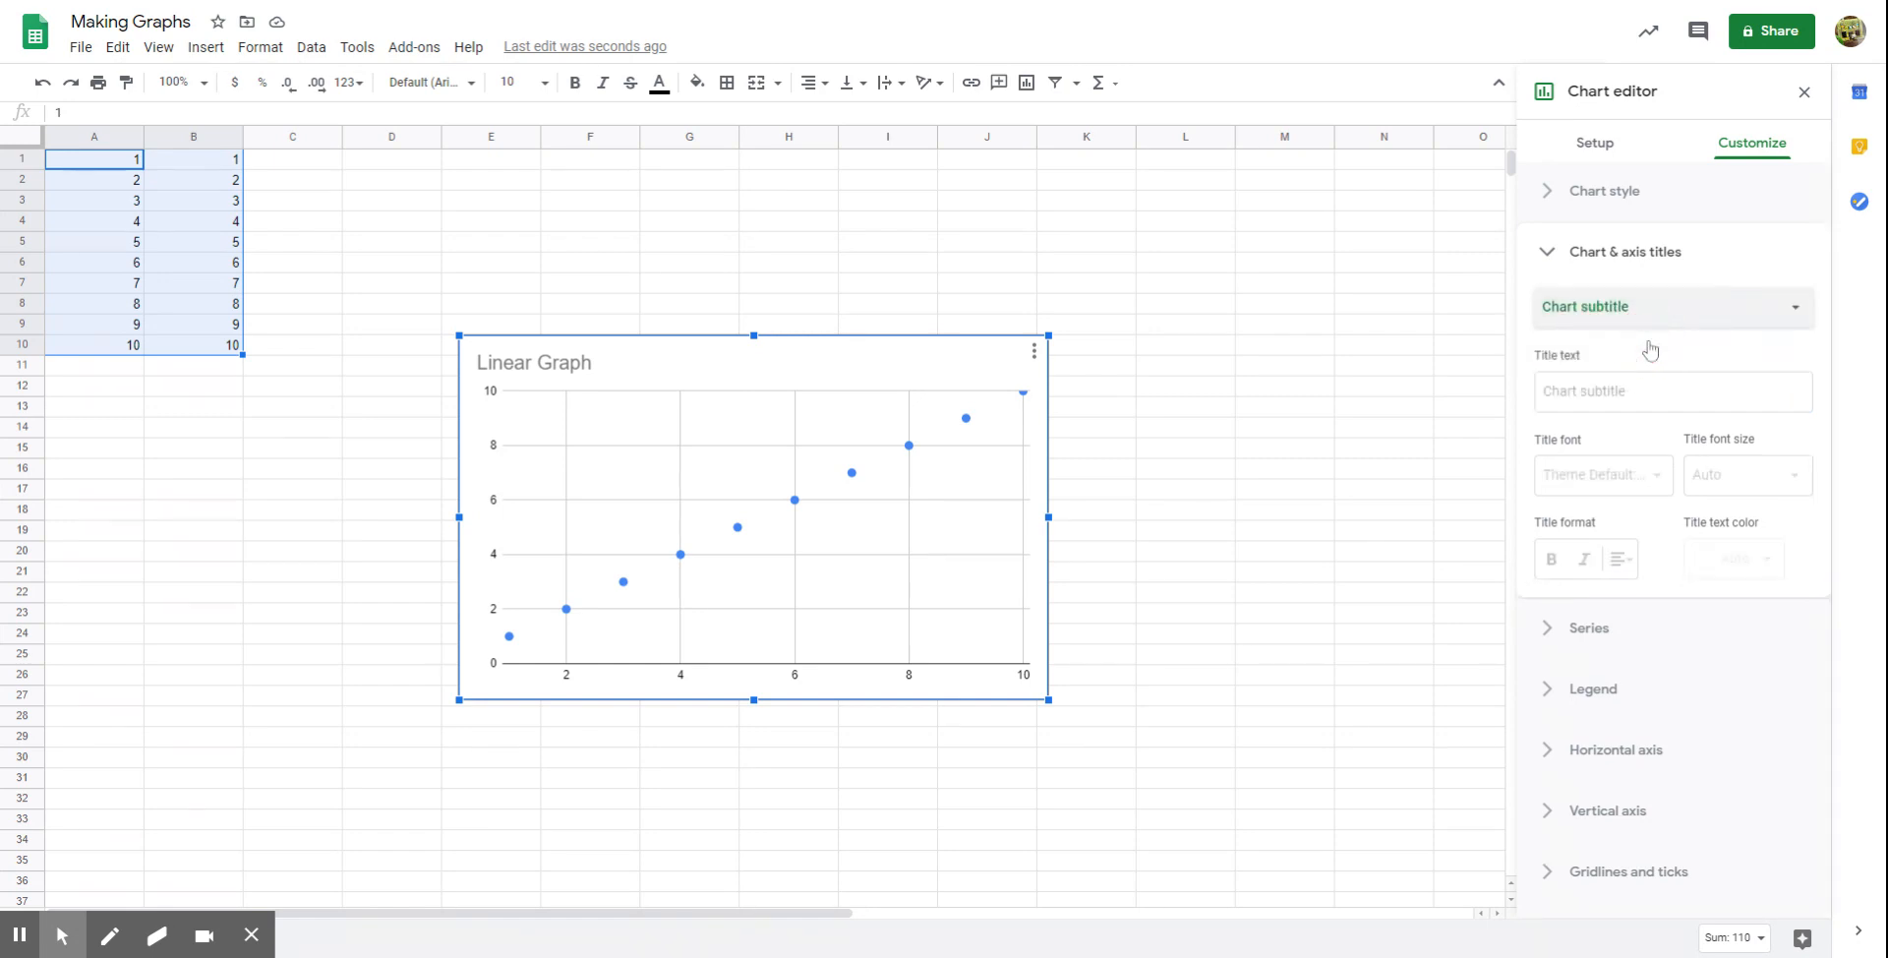
left_click(1652, 391)
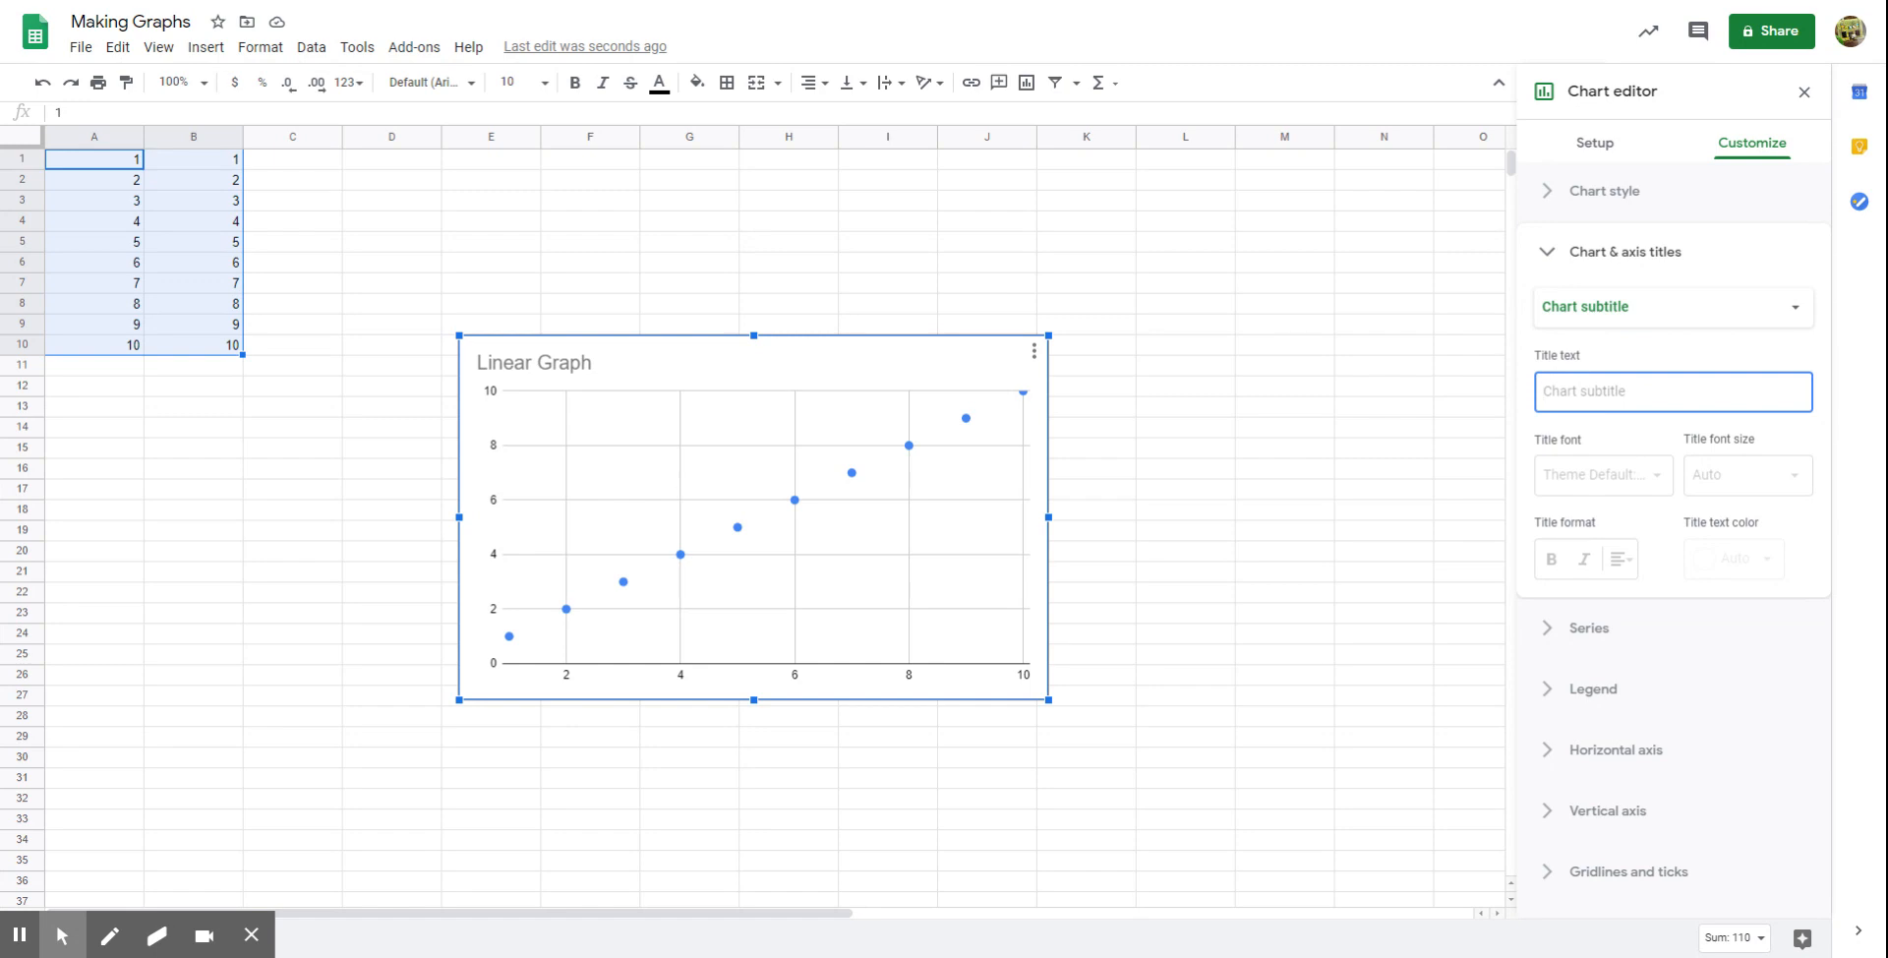
type("Sub title")
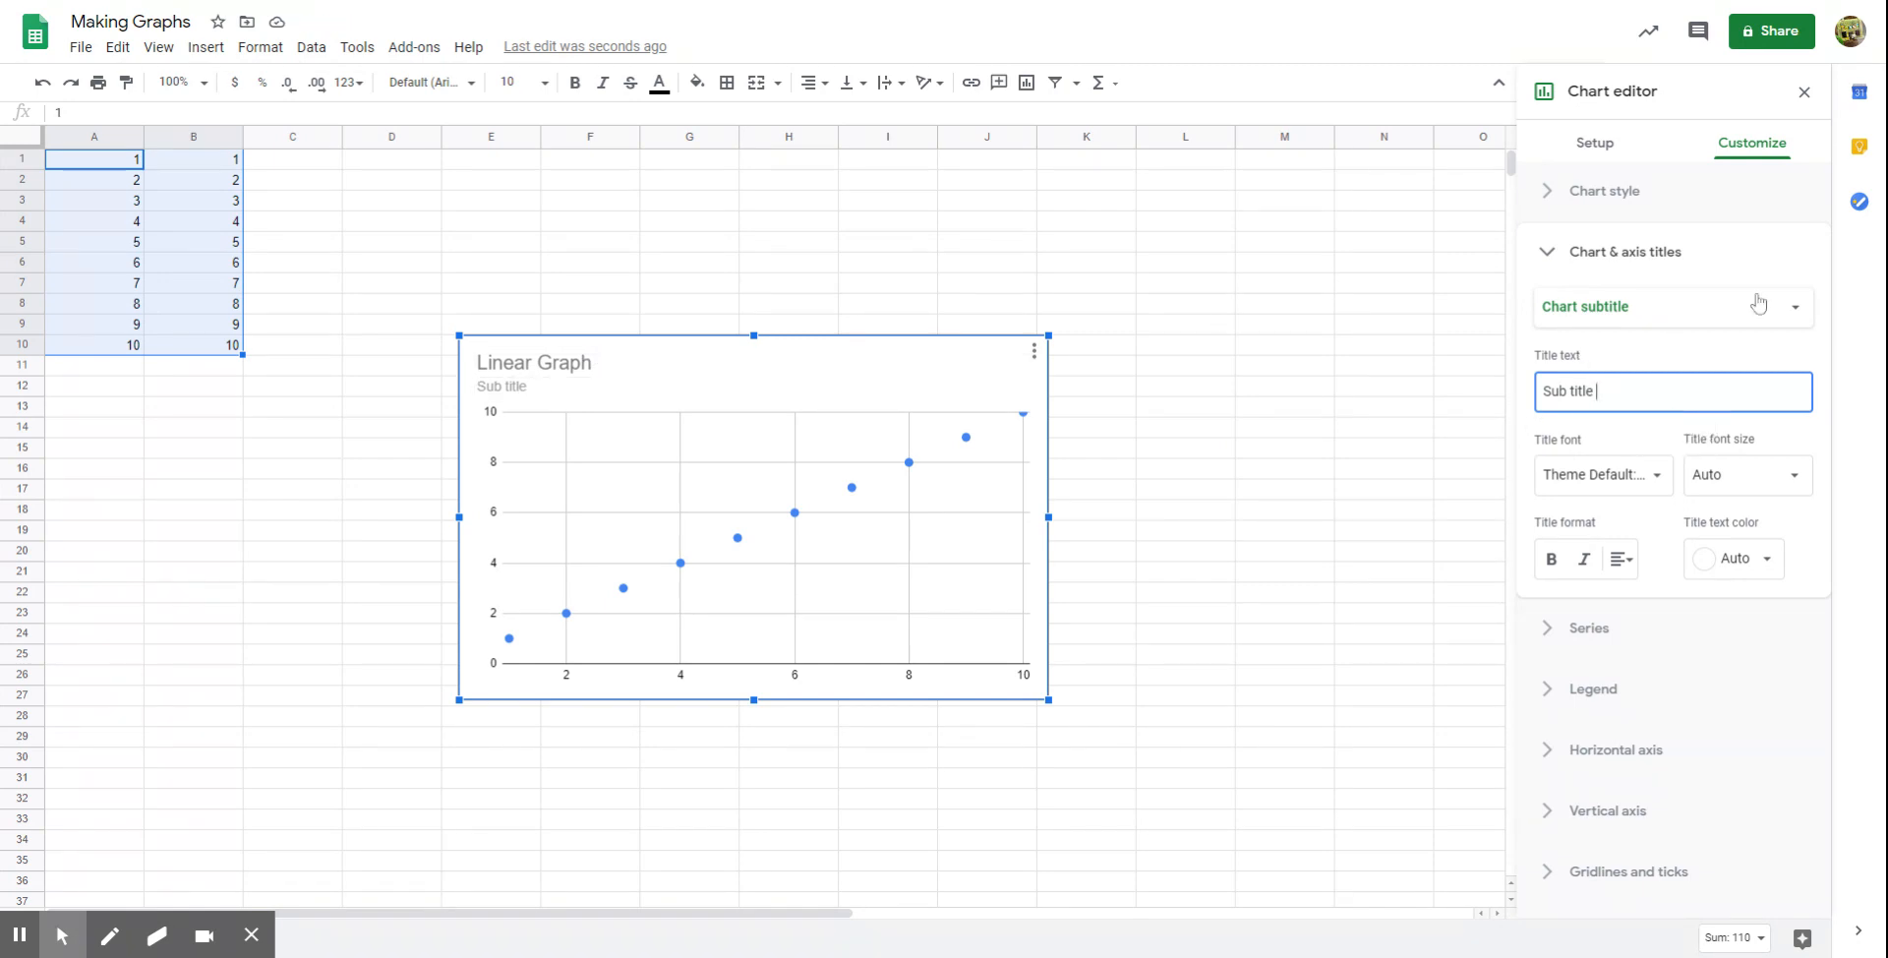
Step: Set the chart's horizontal axis title to "X Axis (Independent Variable)"
left_click(1685, 322)
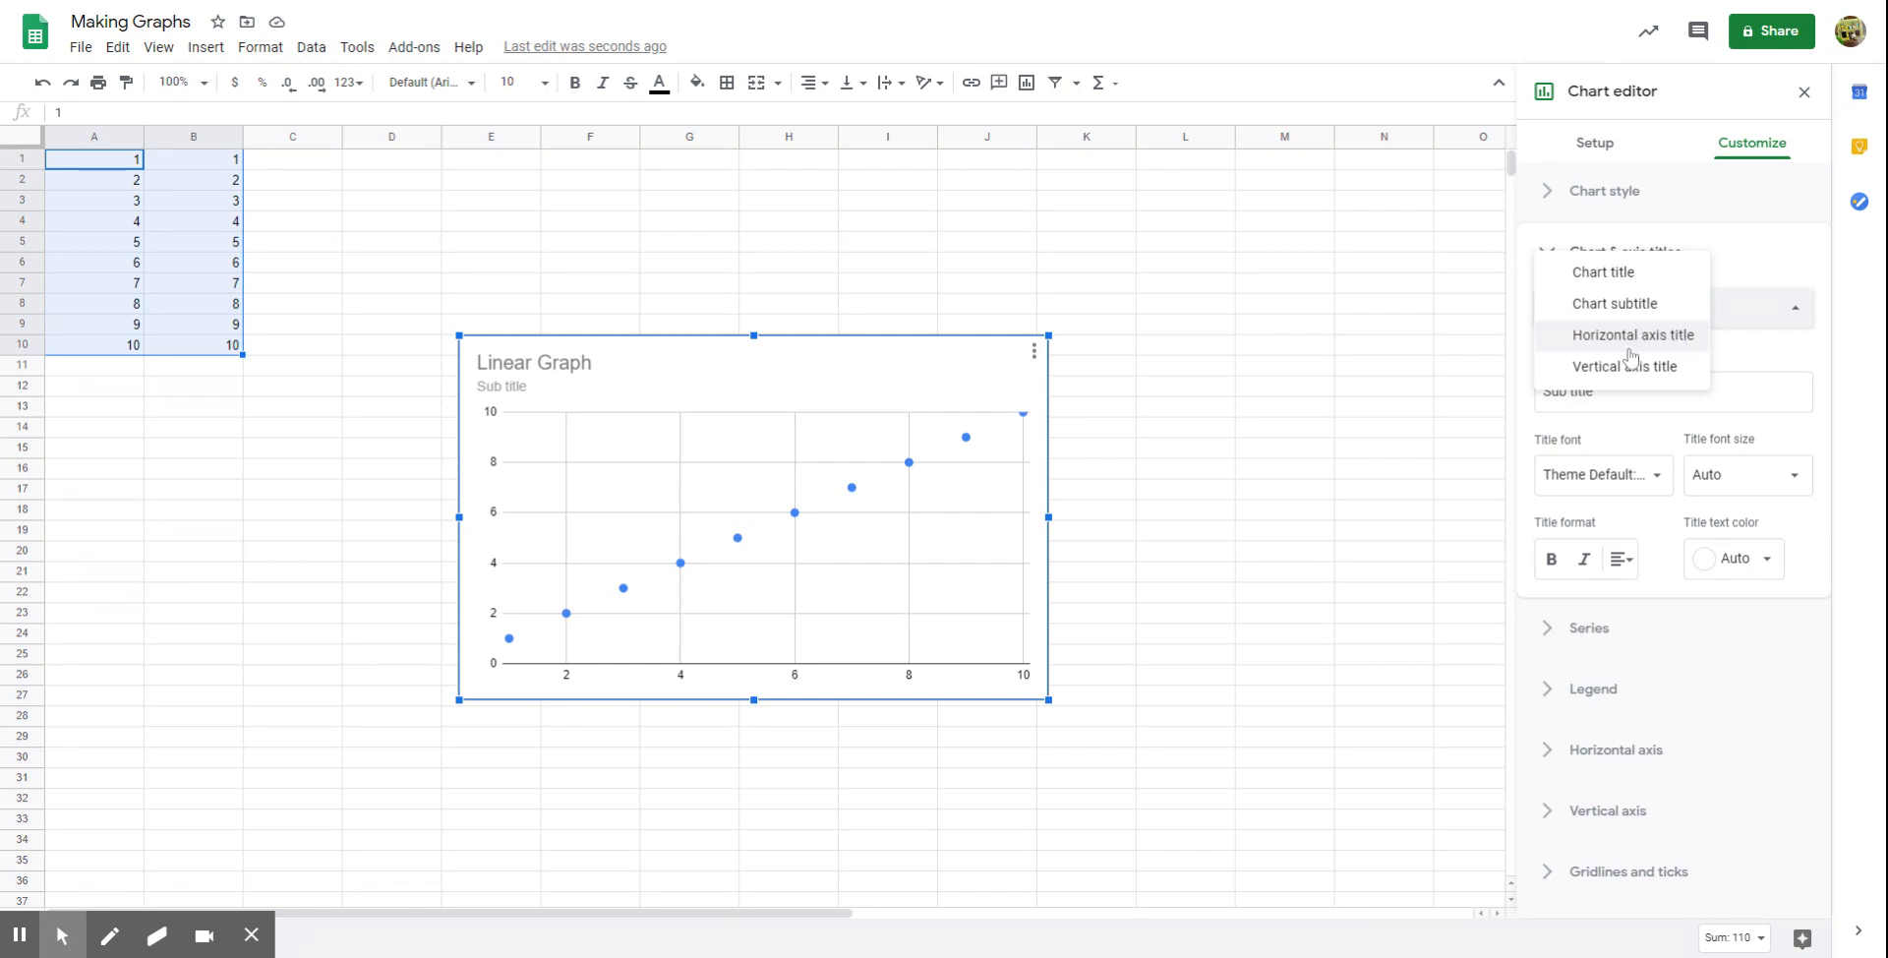
left_click(1633, 336)
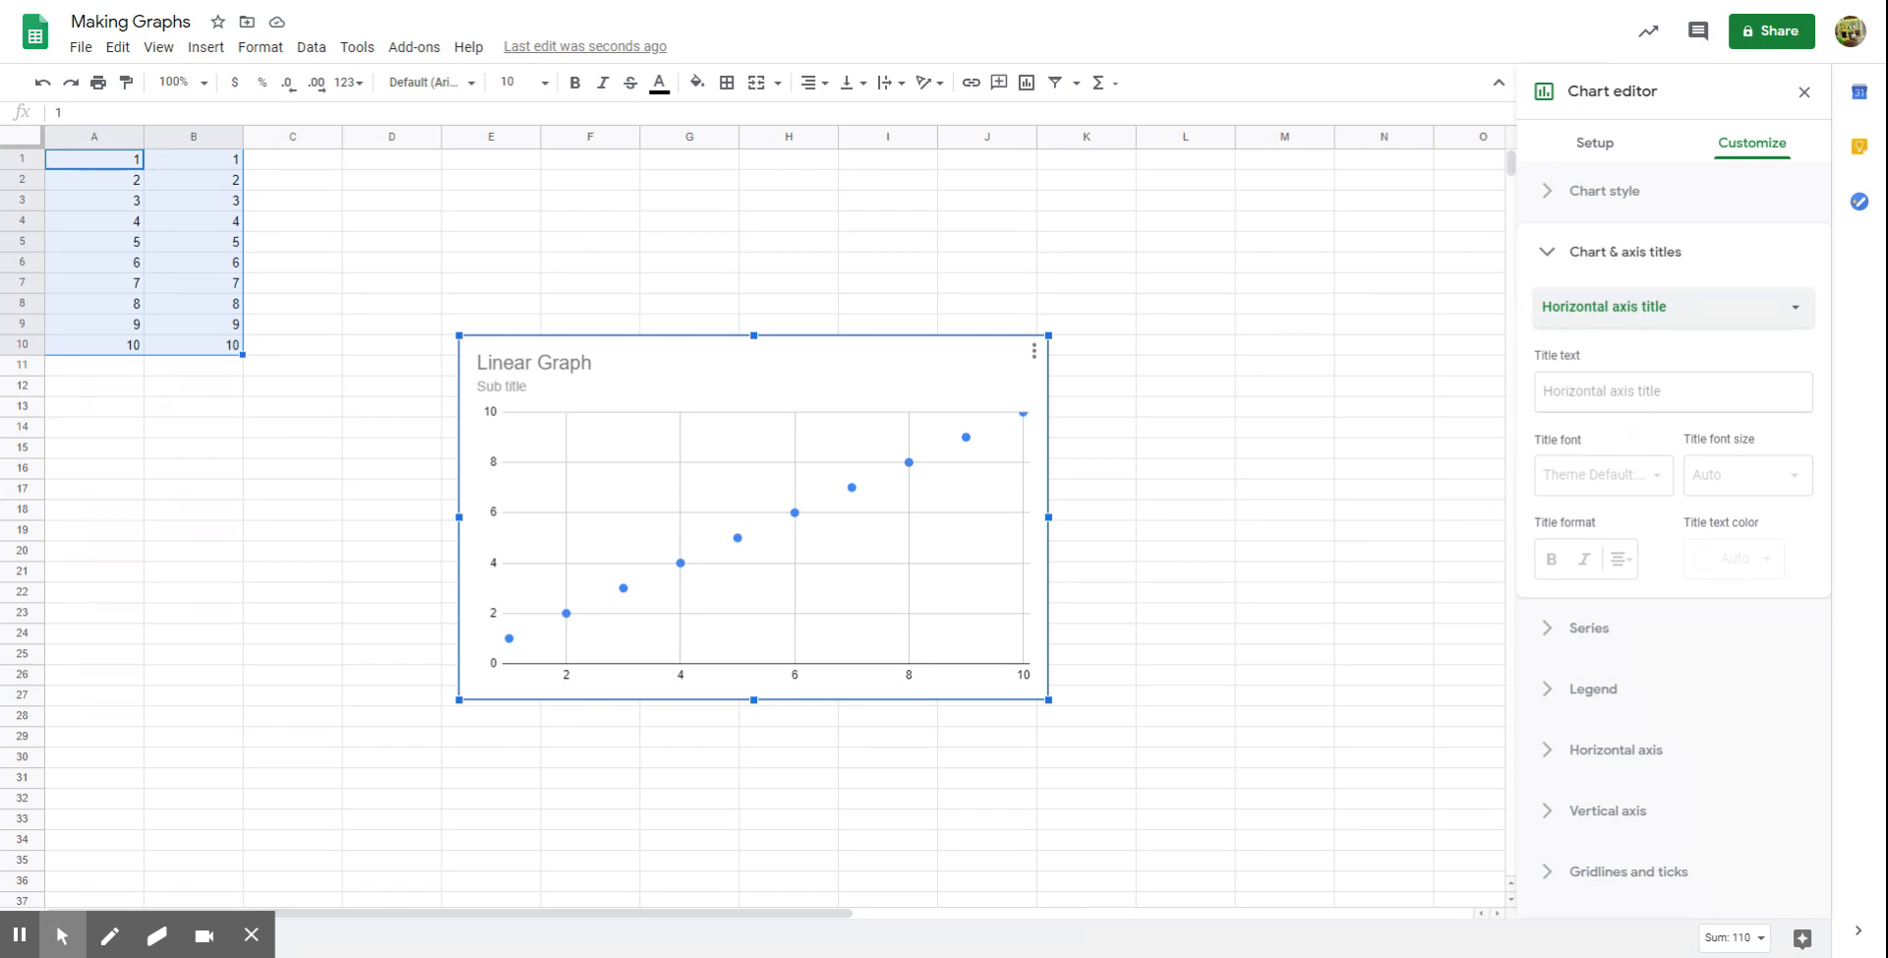
left_click(1637, 393)
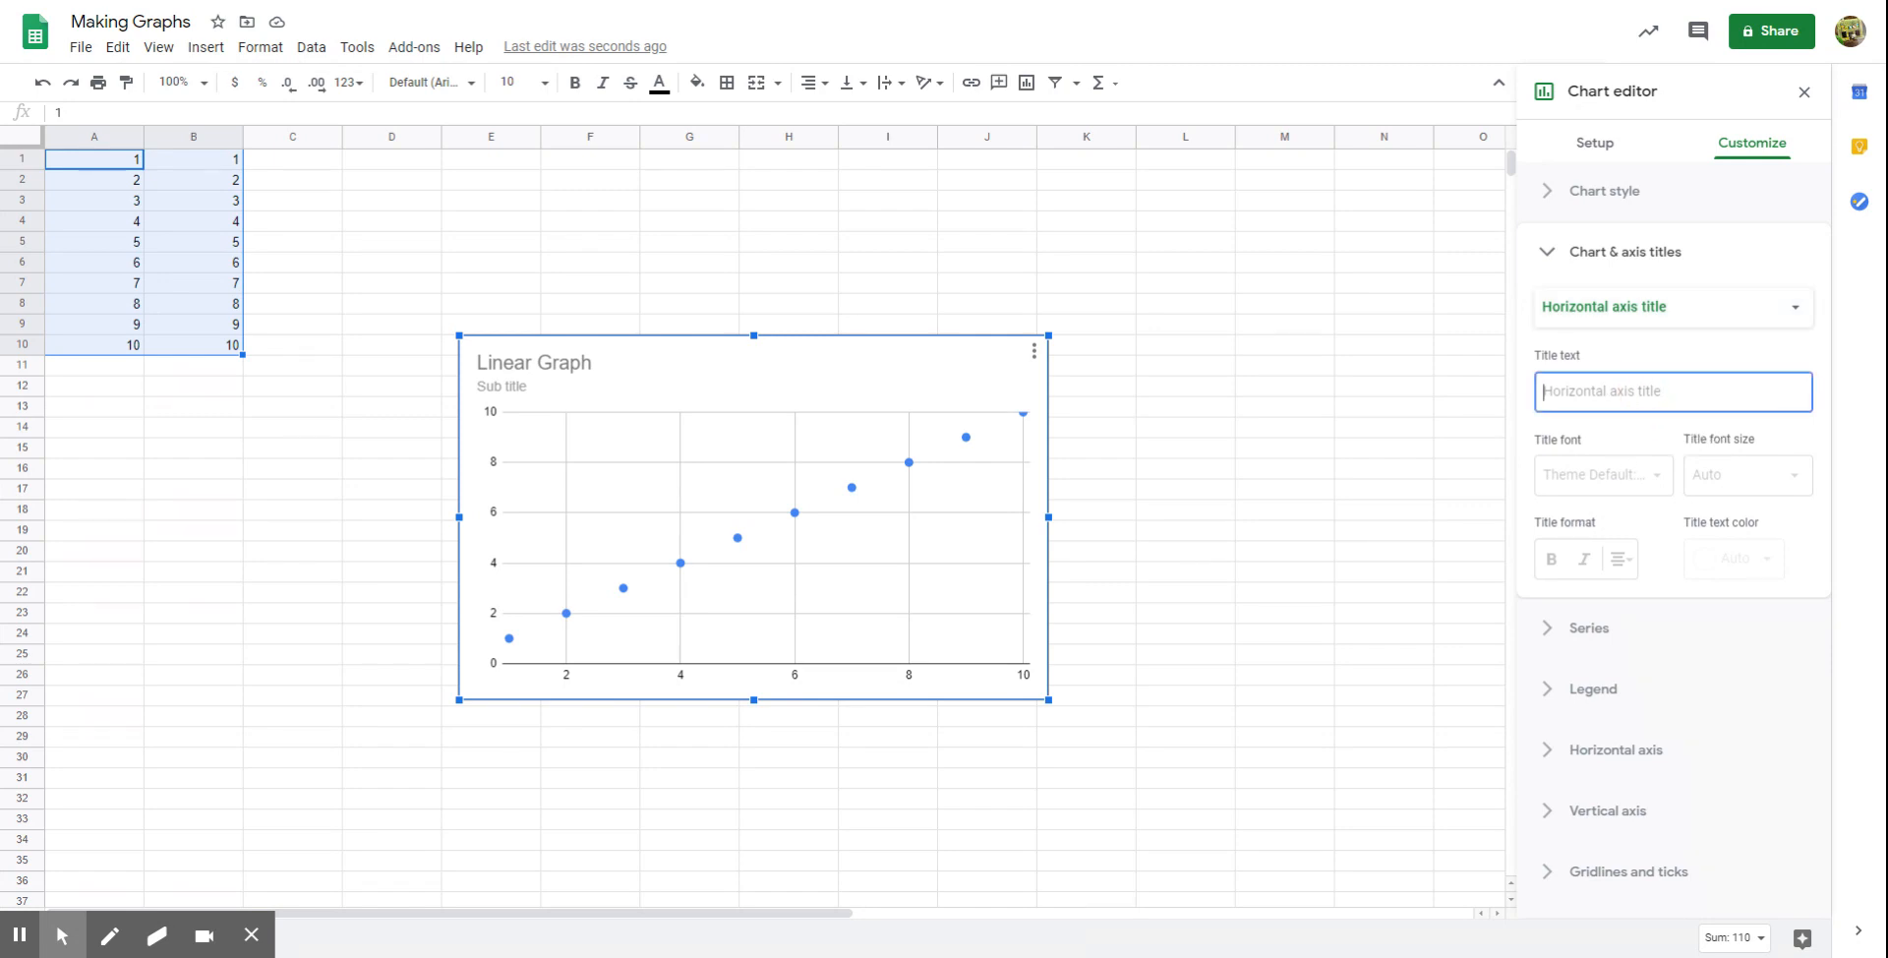
type("X Axis (Independent Variable)")
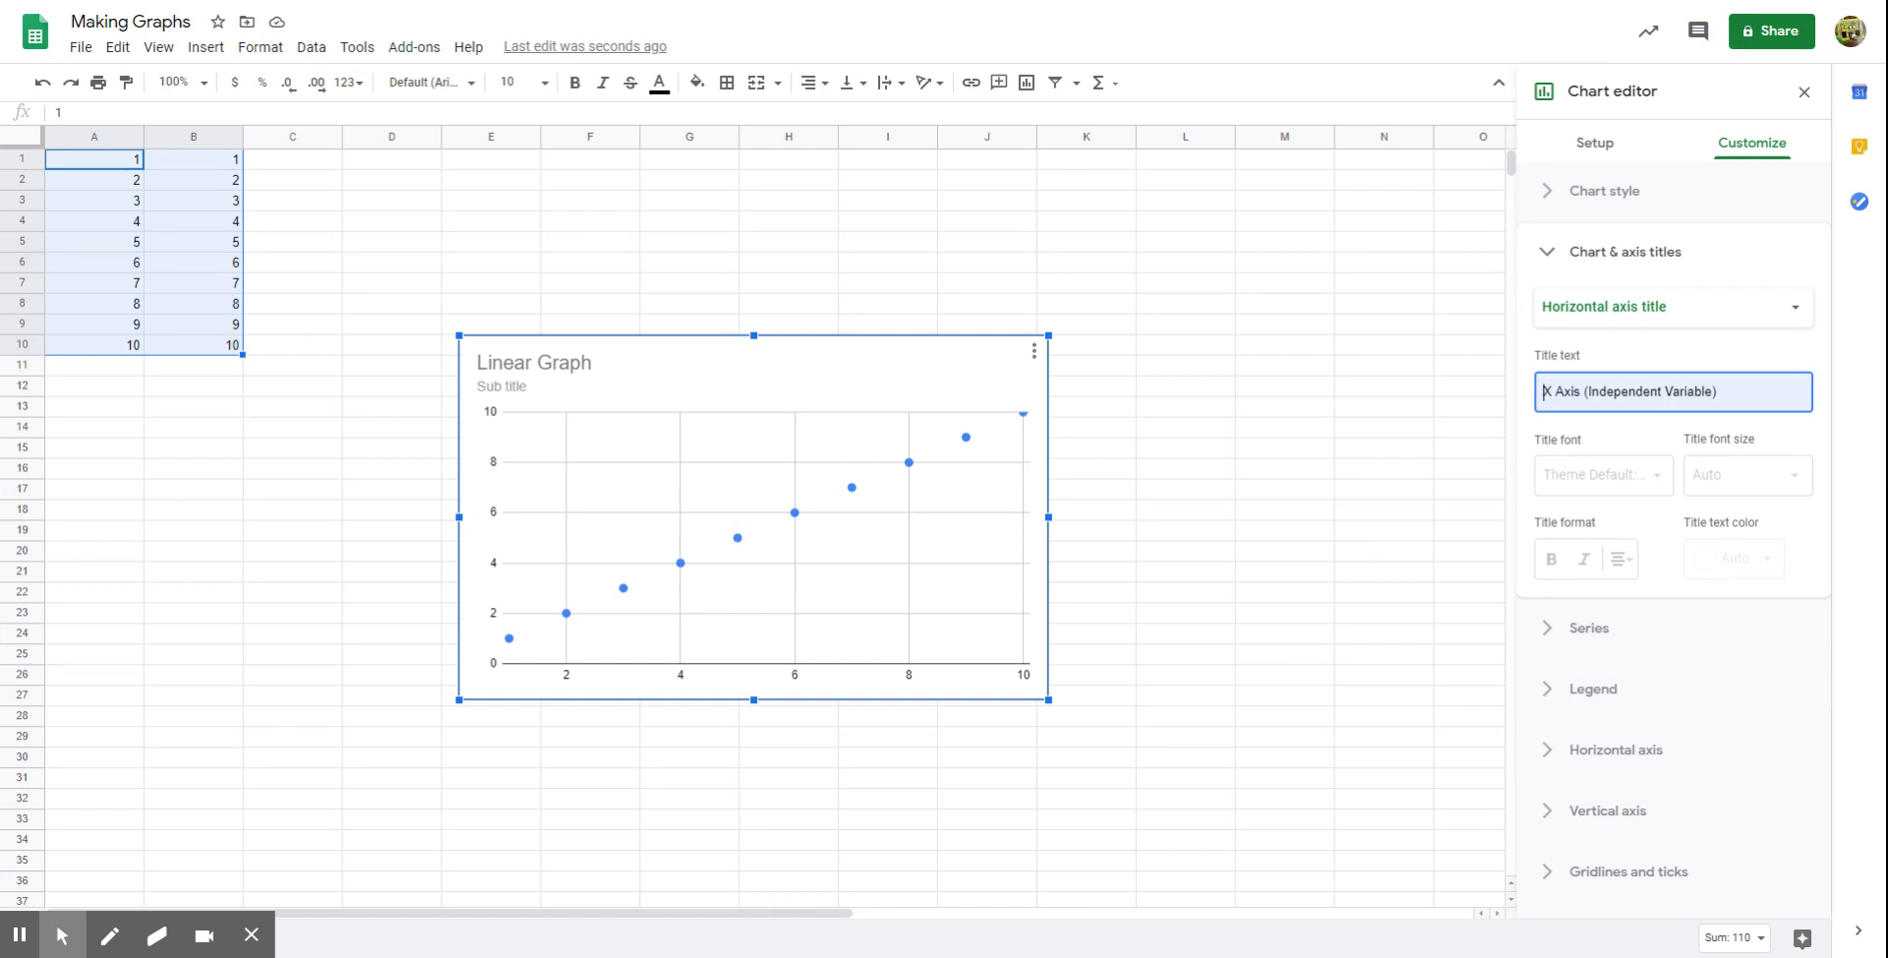
left_click(1607, 460)
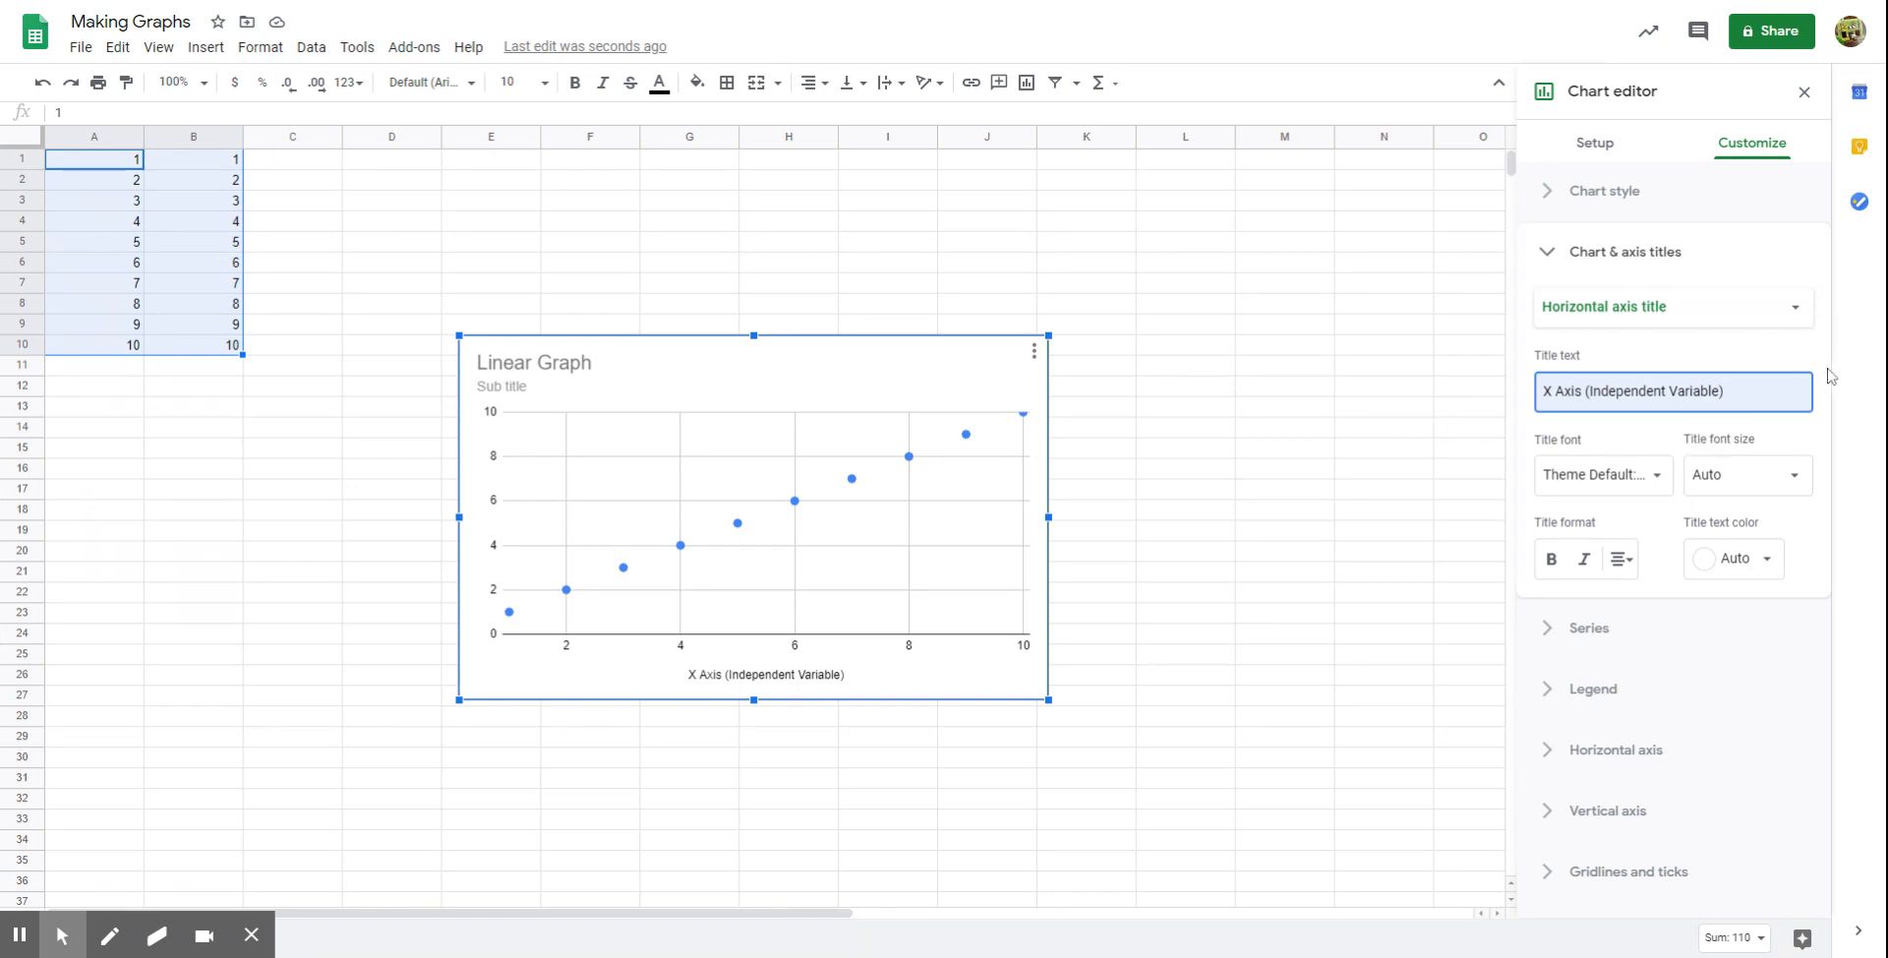
Step: Set the chart's vertical axis title to "Y Axis (Dependent Variable)"
left_click(1789, 310)
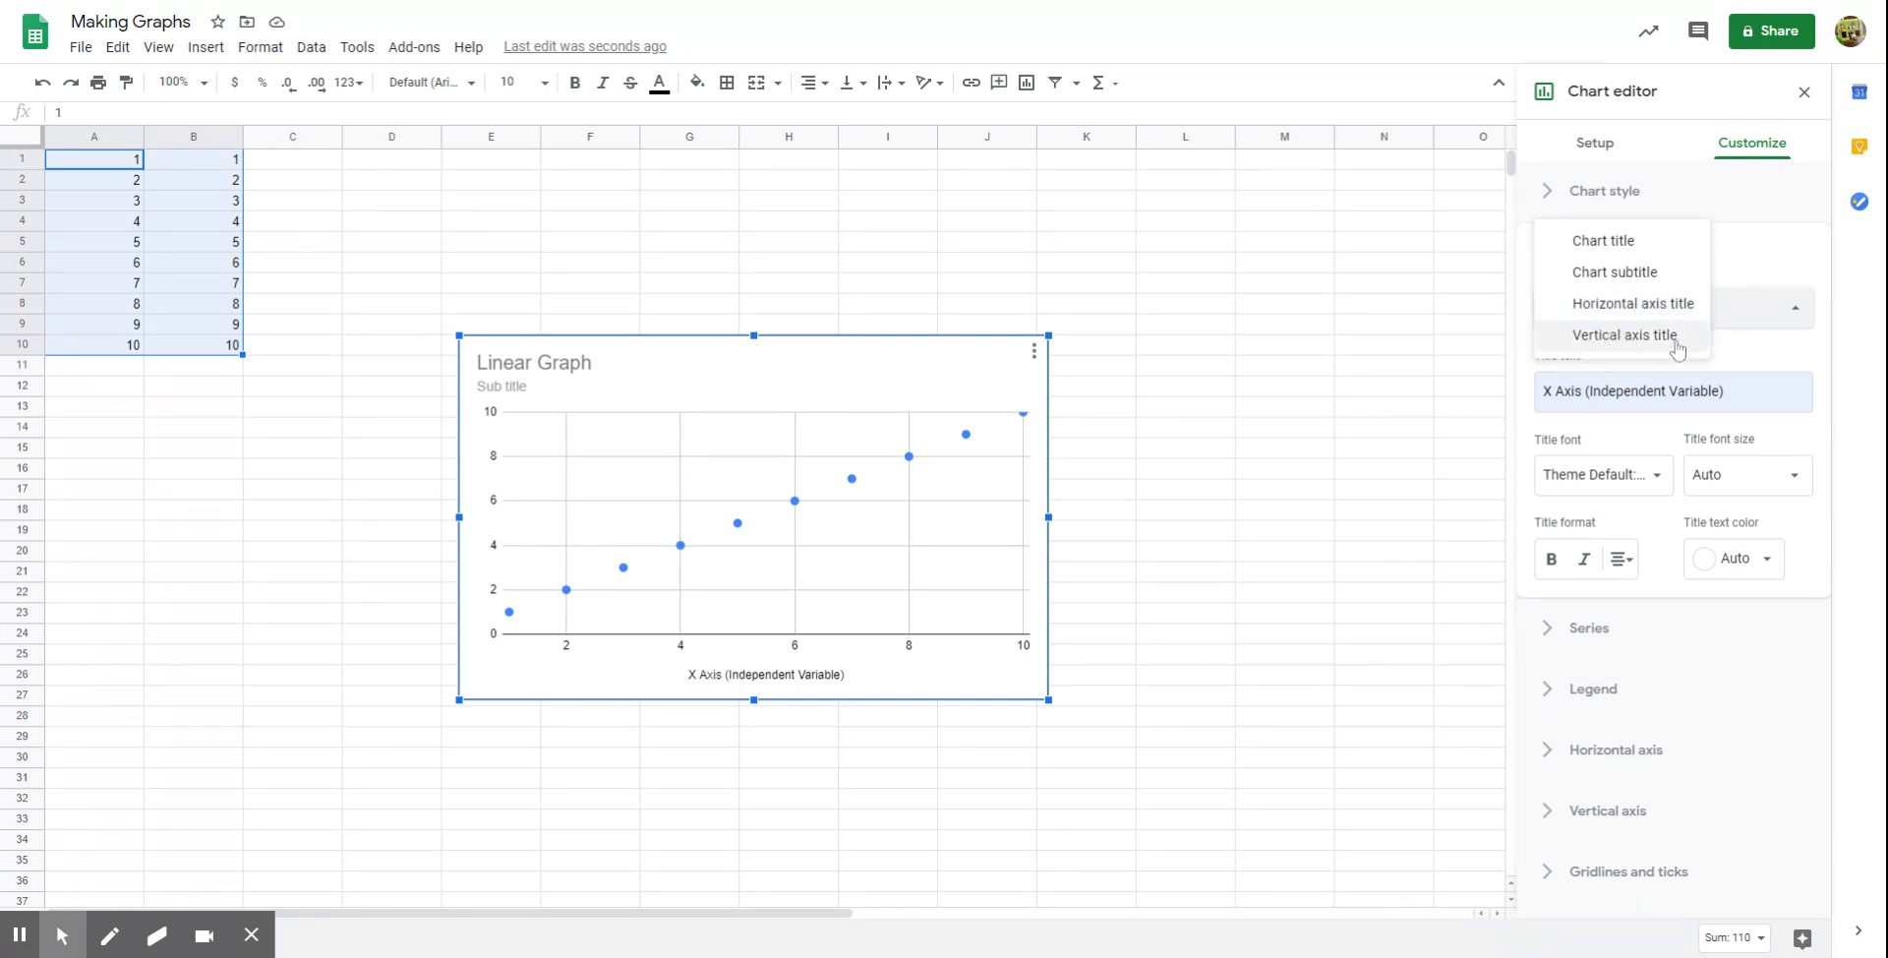
left_click(1597, 344)
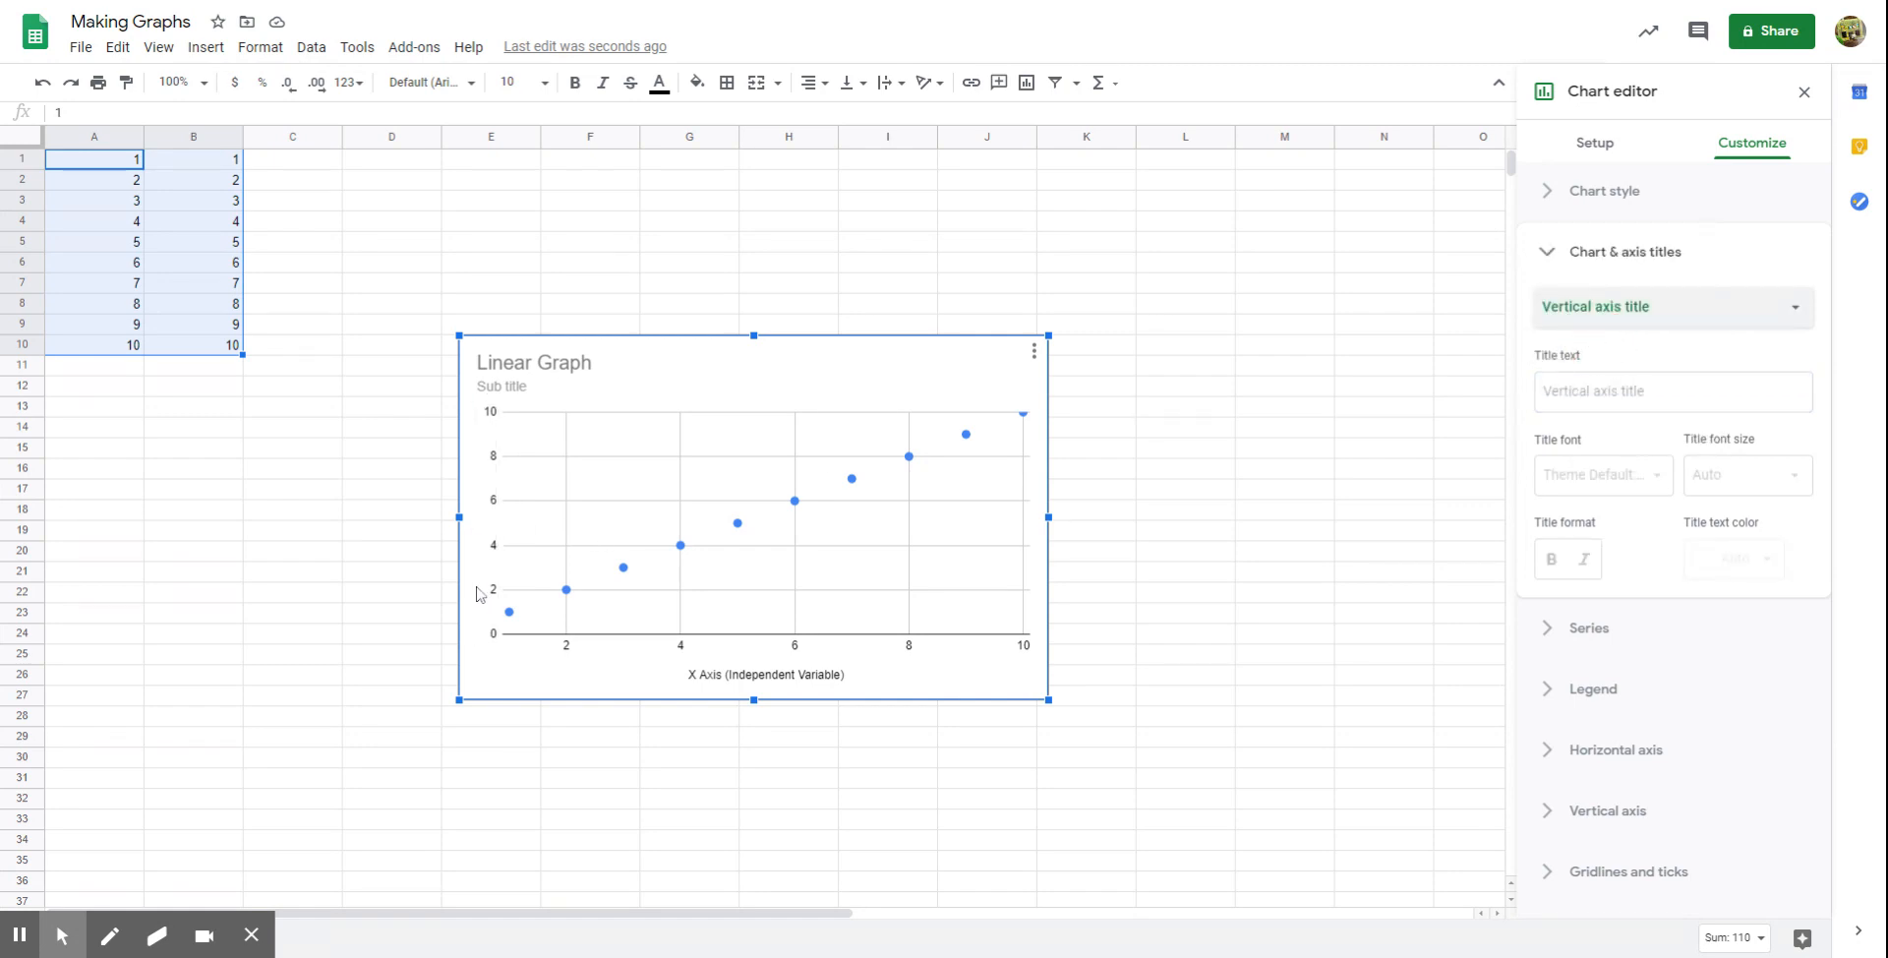
left_click(1593, 391)
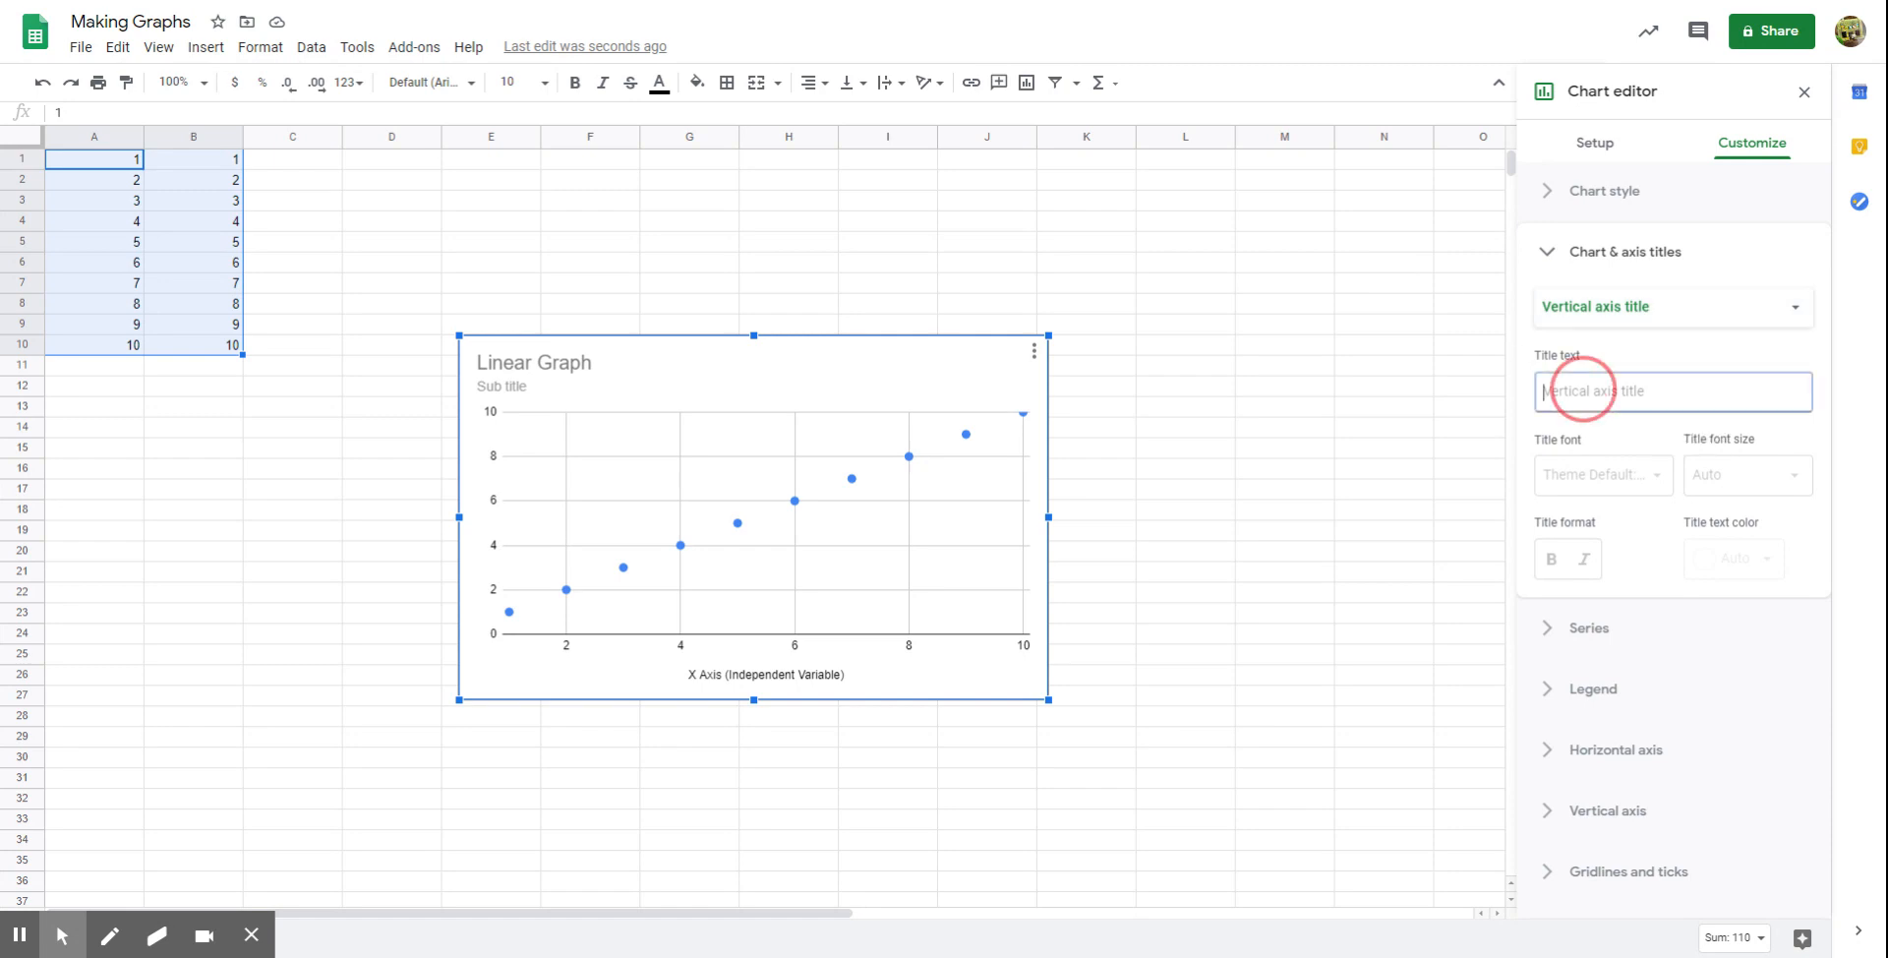
type("Y Axis (Dependent Variable)")
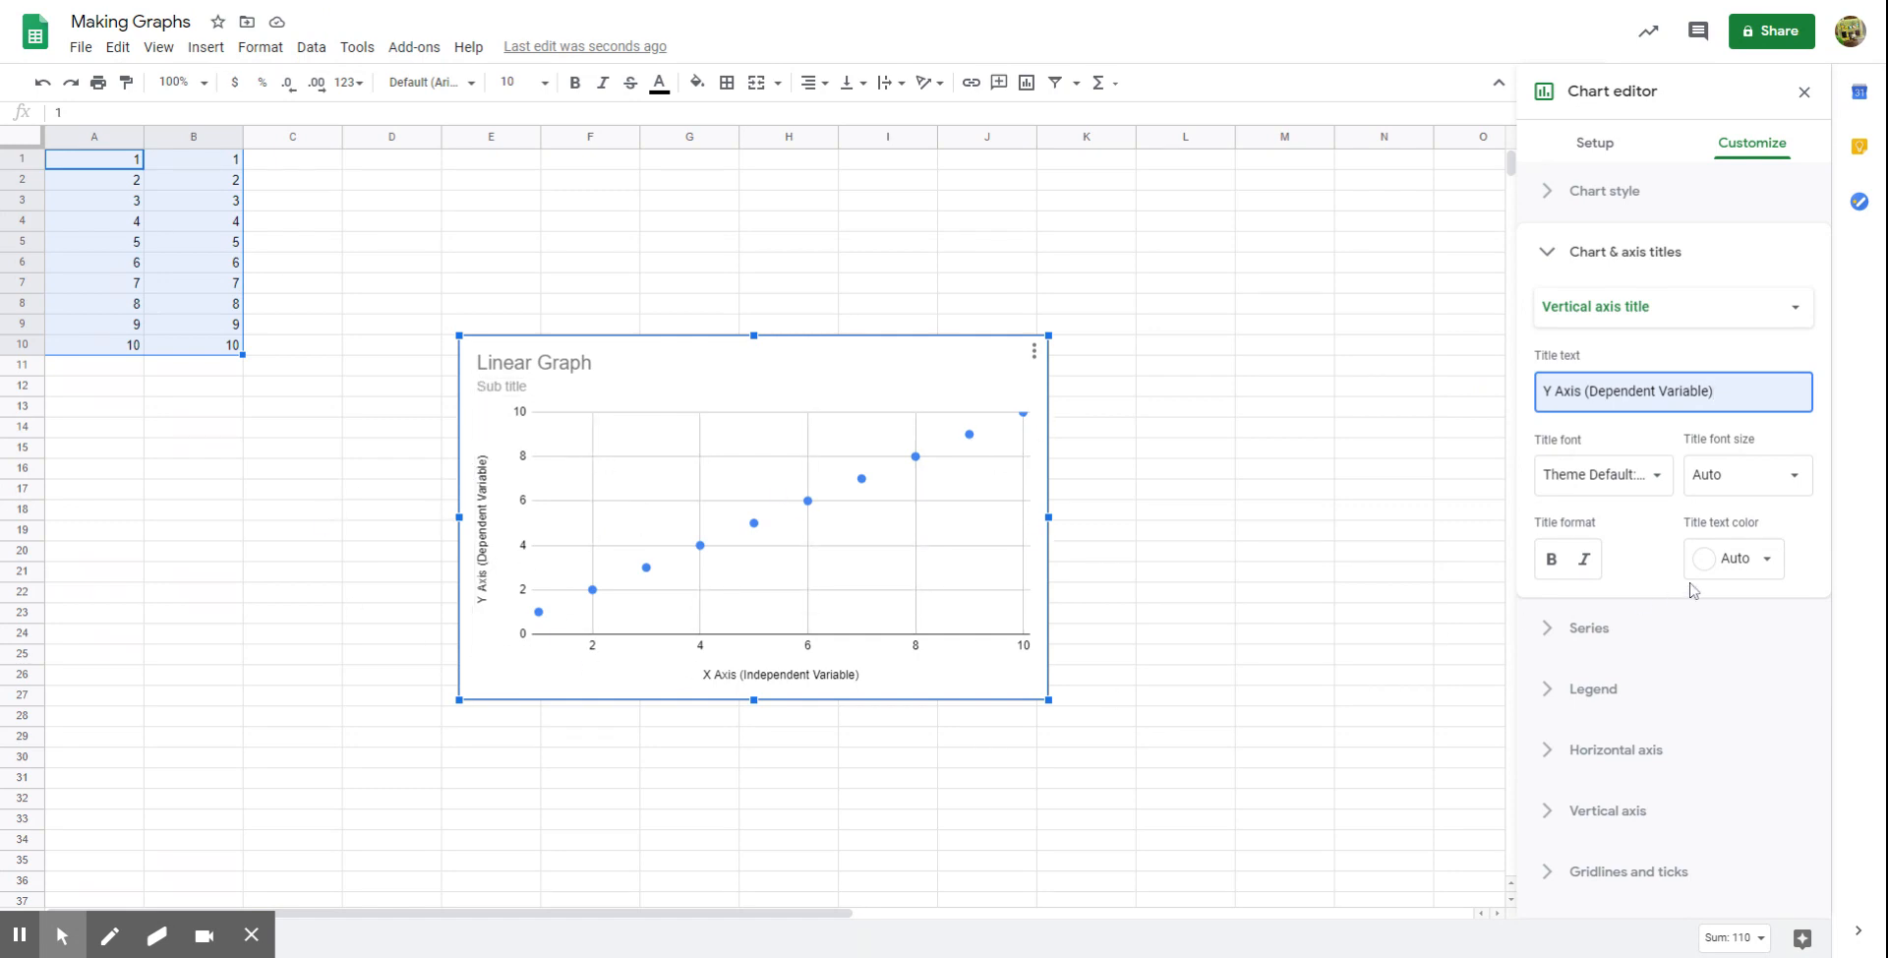
Step: Try font size 18 on the vertical axis title, restore it to Auto, and view the available title fonts
left_click(1796, 486)
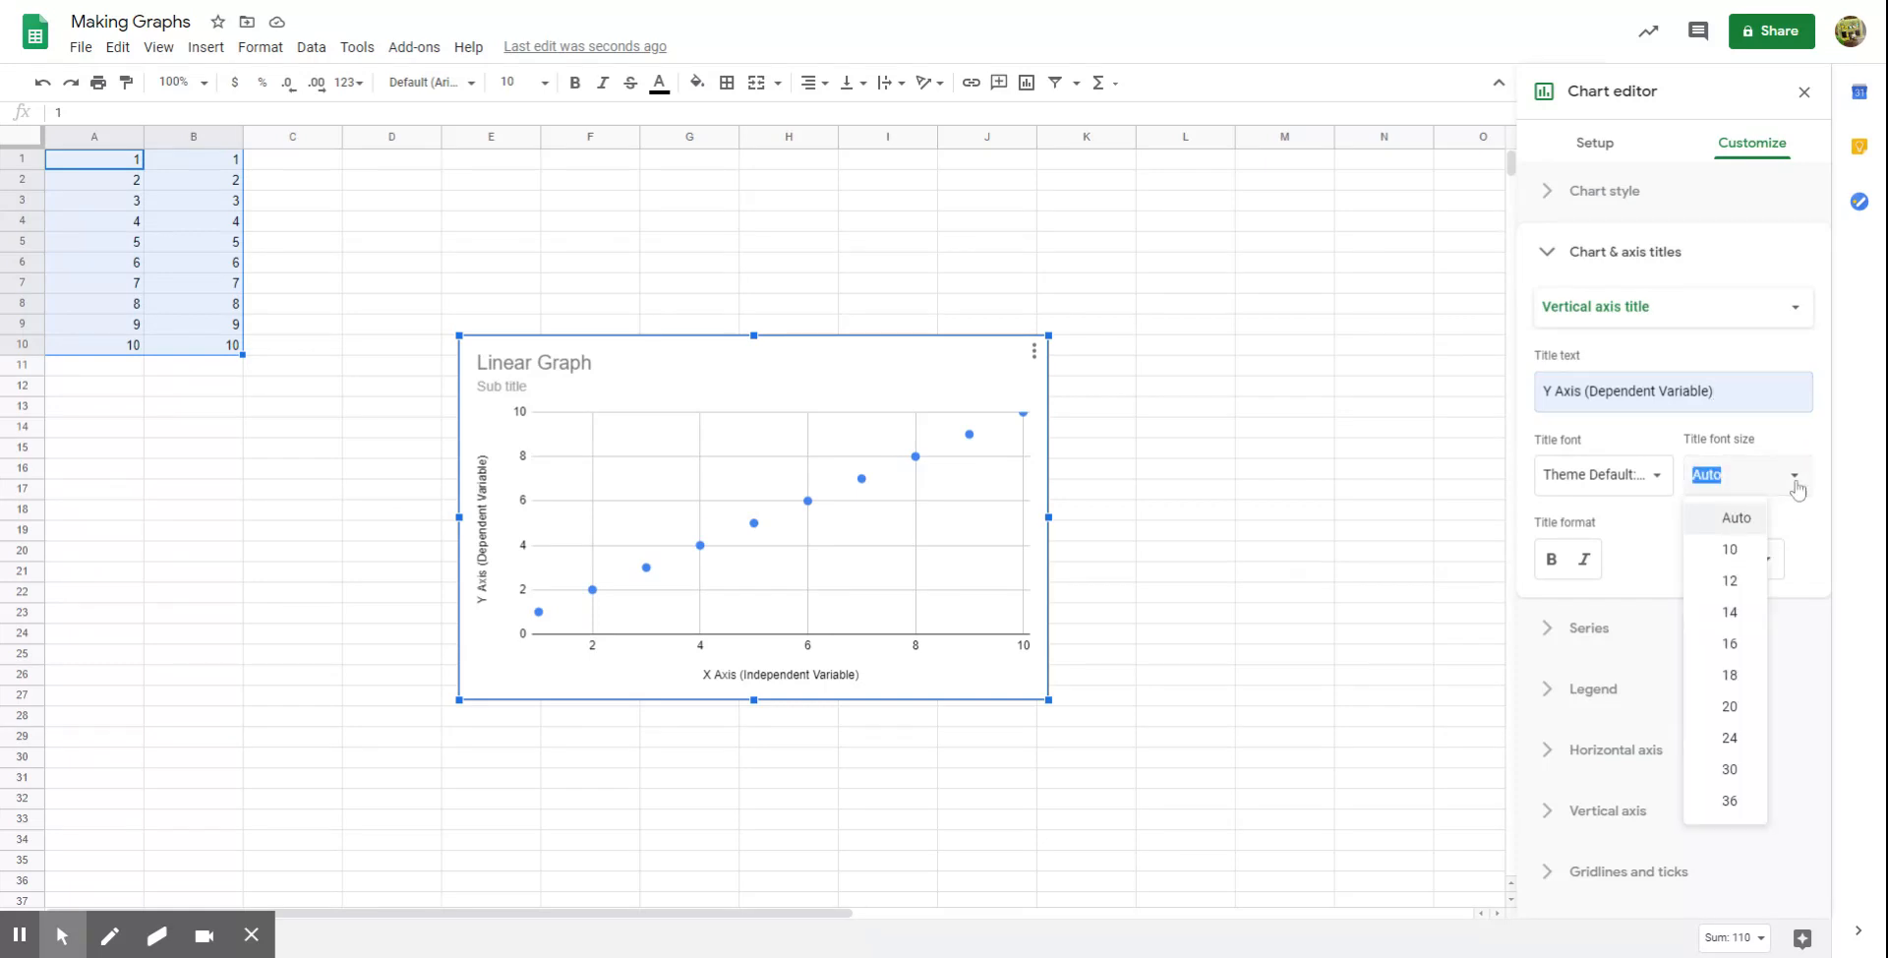
left_click(1724, 676)
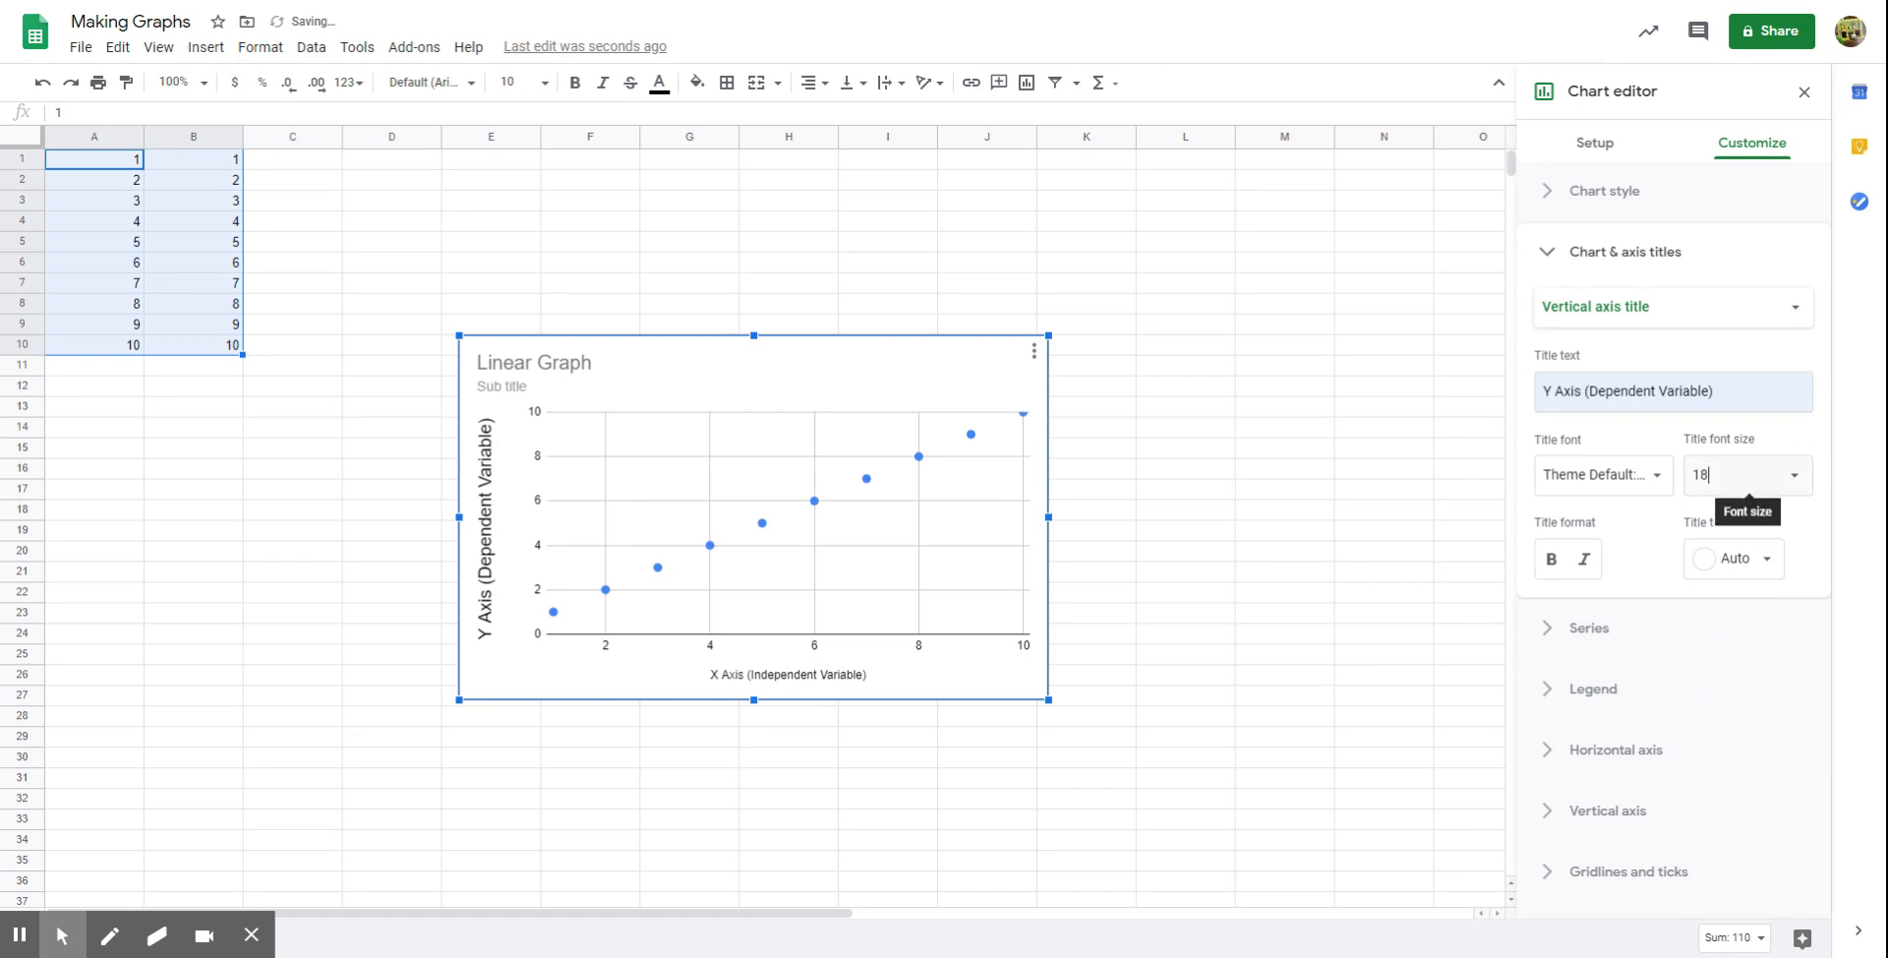
left_click(1794, 480)
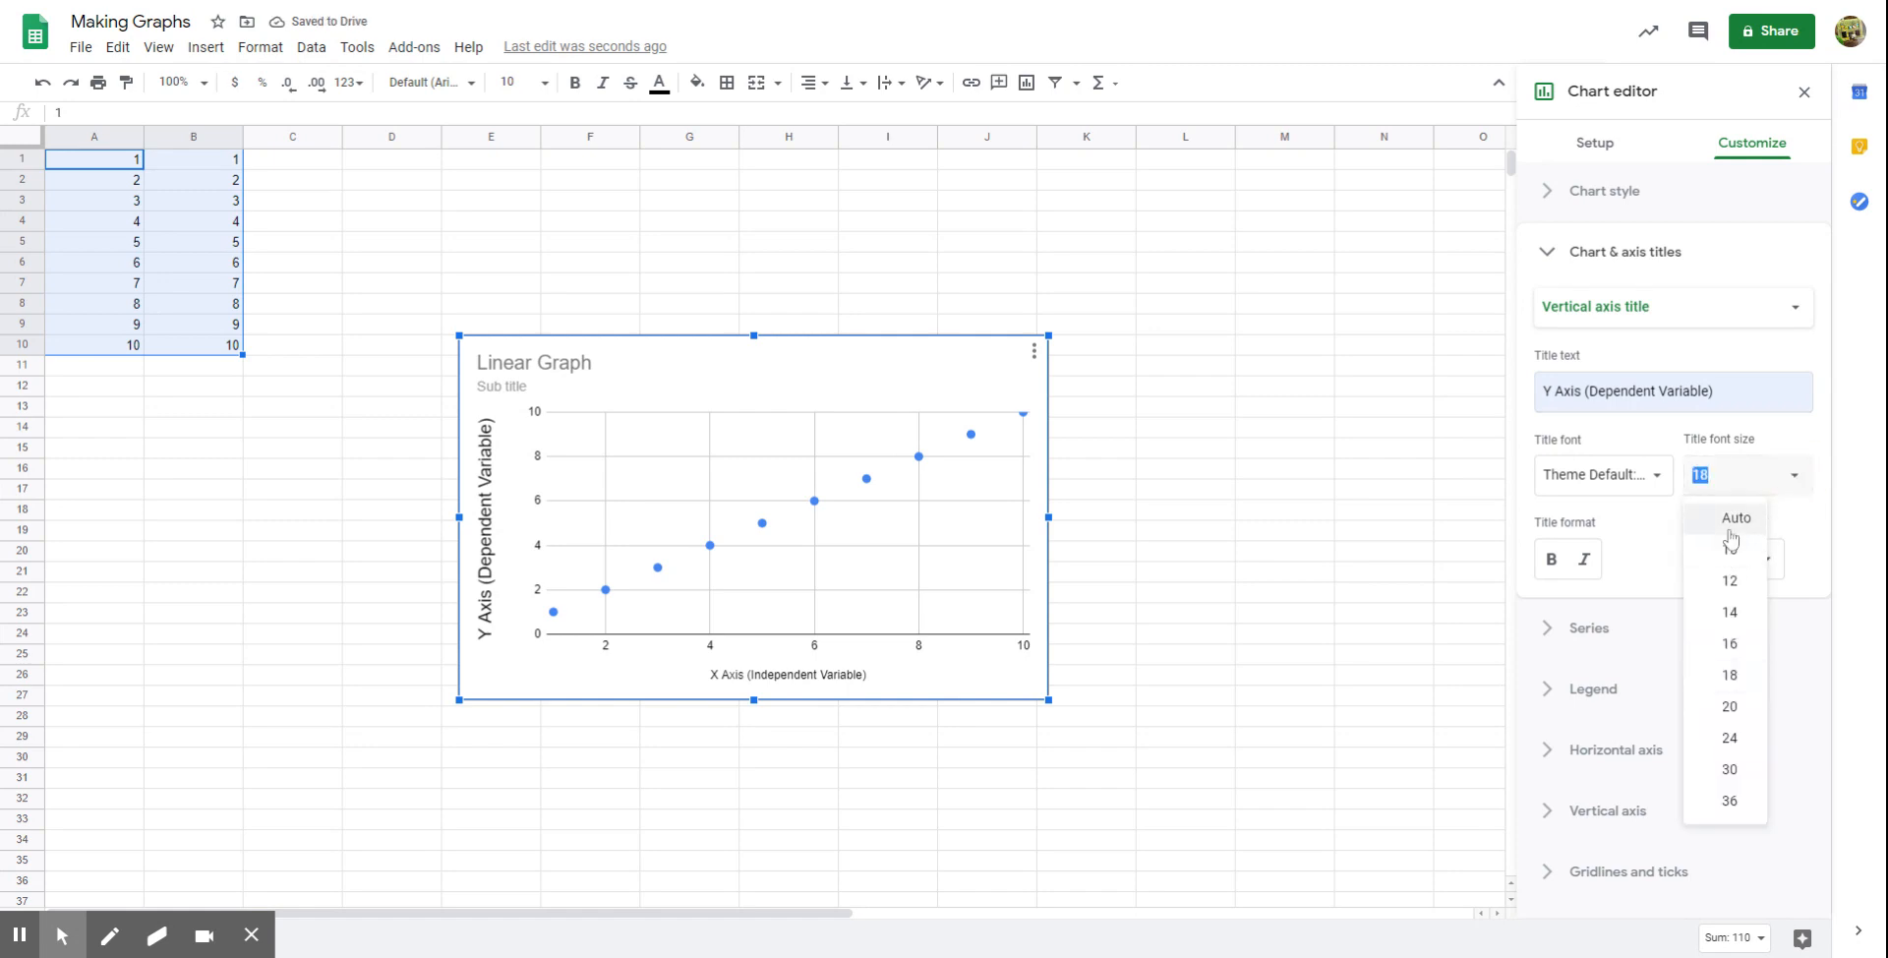
left_click(1726, 514)
left_click(1637, 476)
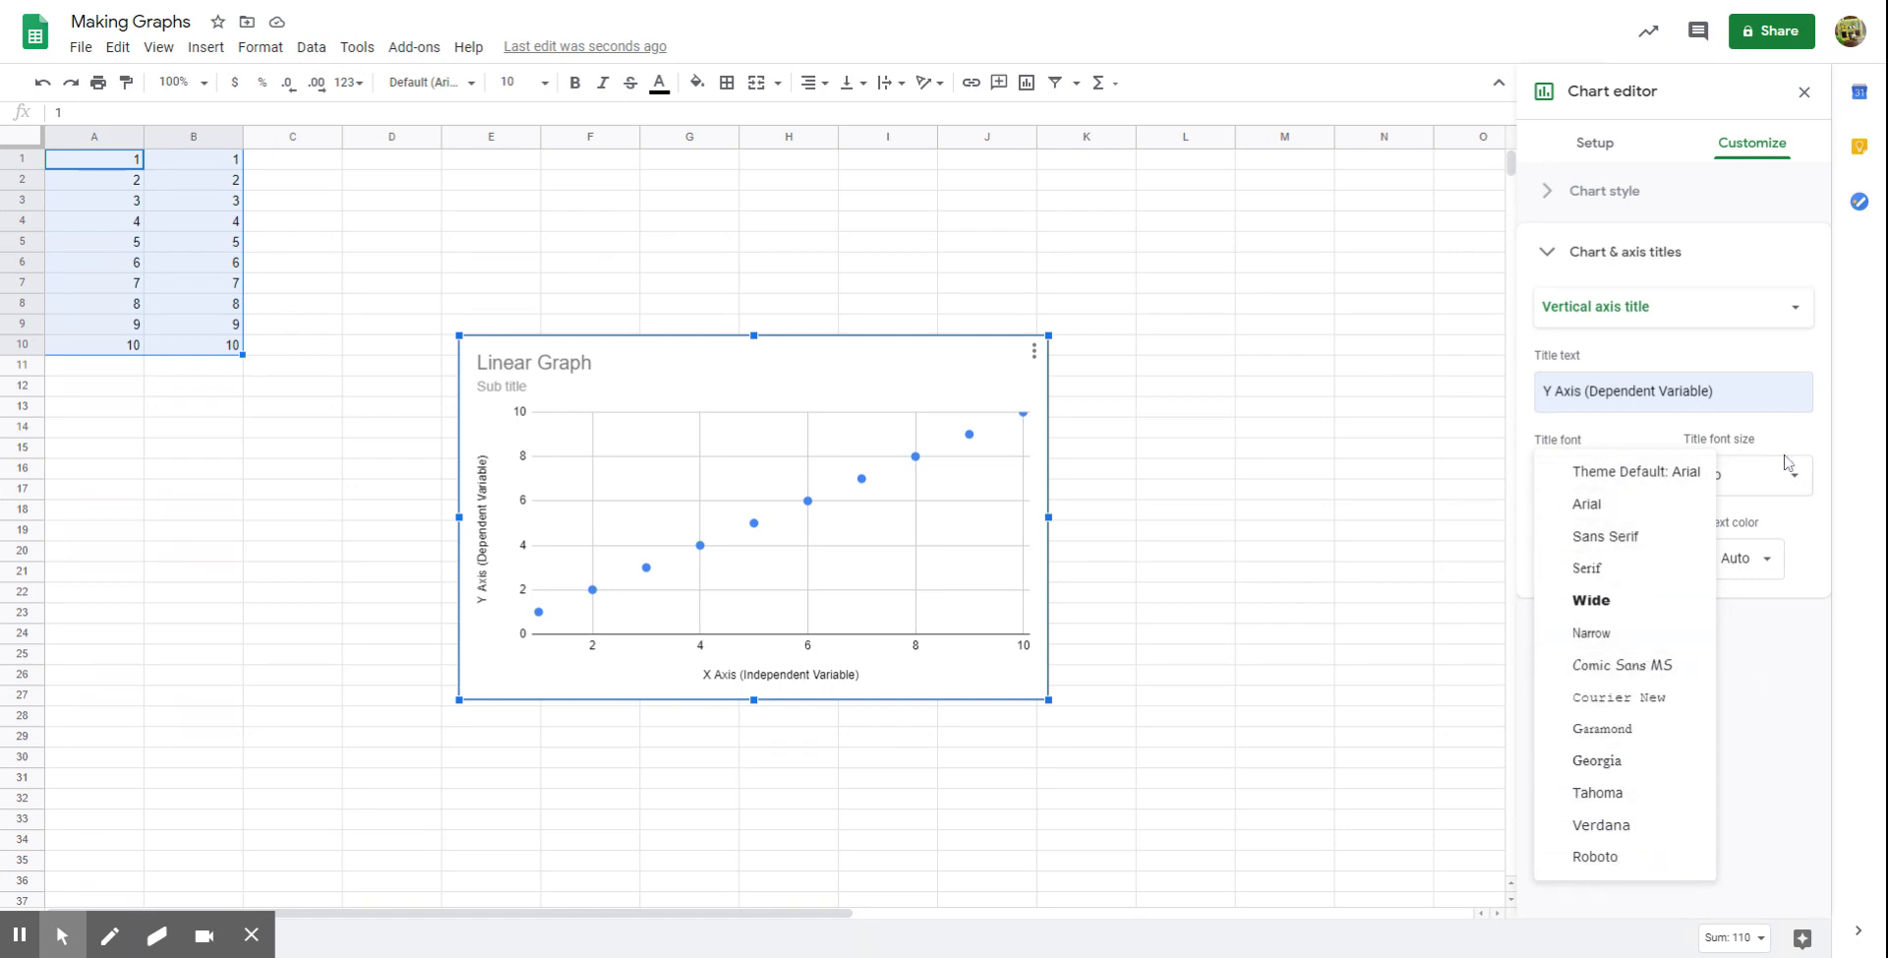
left_click(1769, 524)
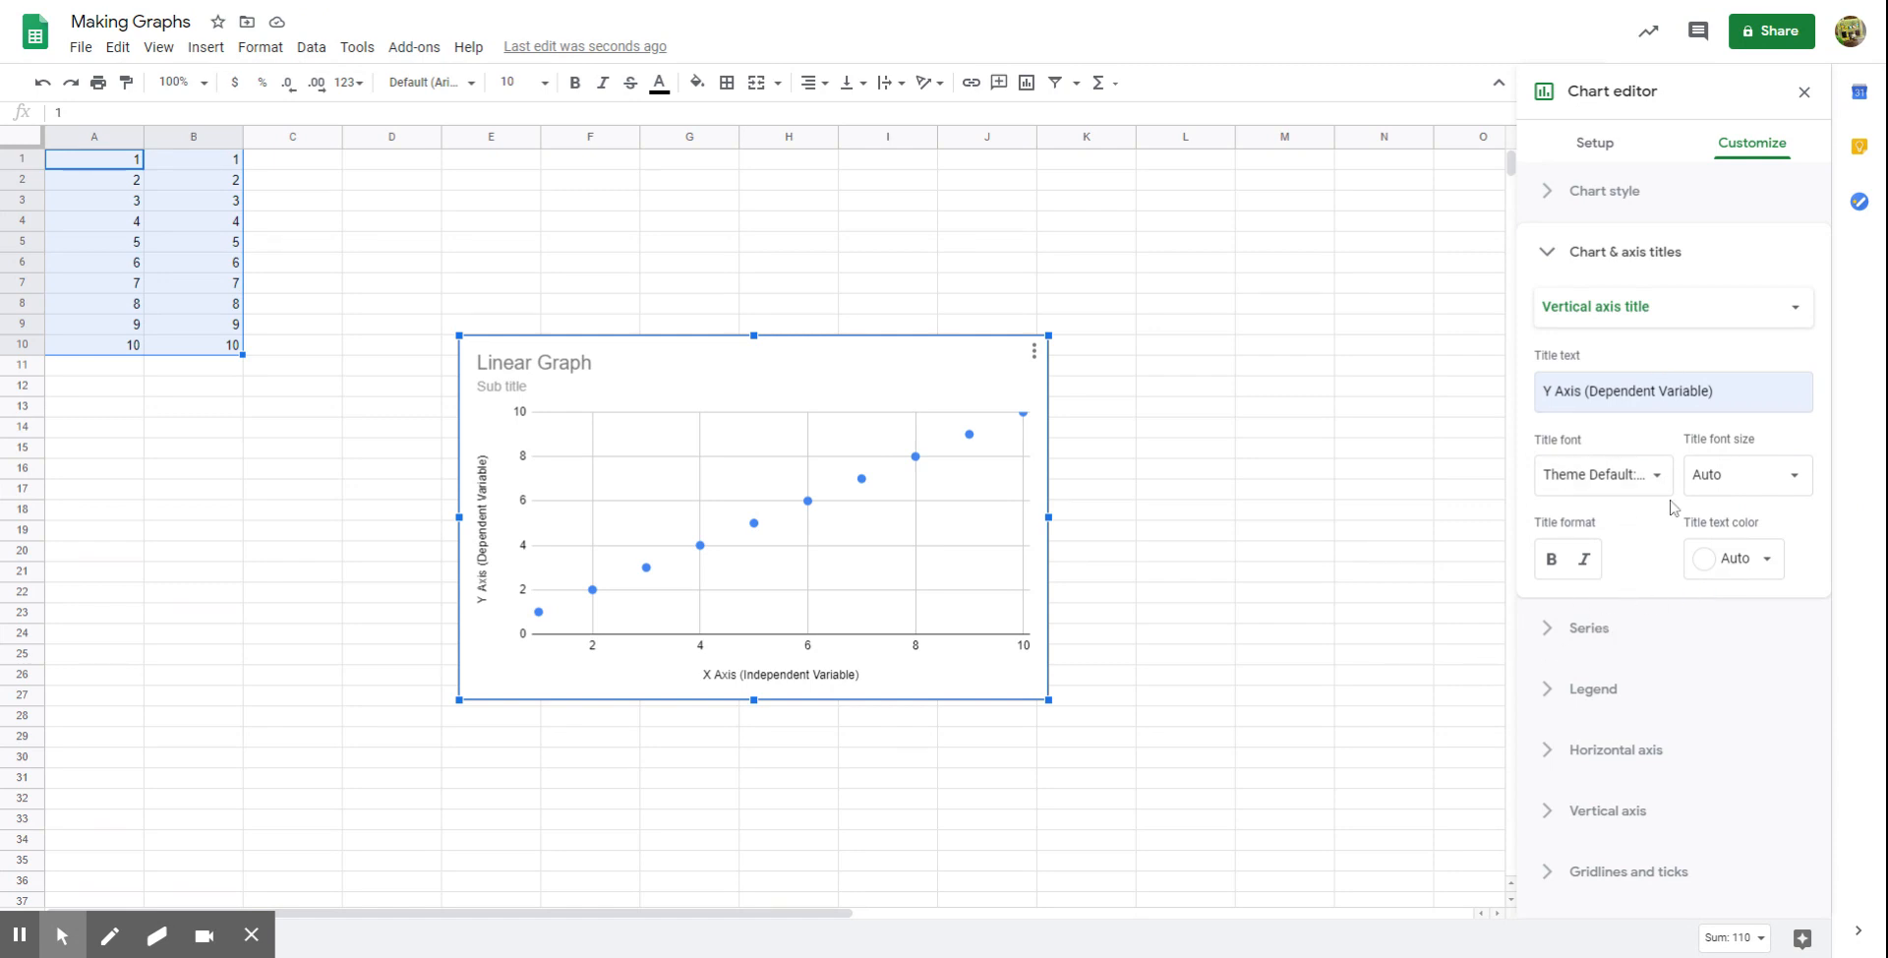
Step: Add a trendline of type Linear to the scatter chart's data series
left_click(1557, 639)
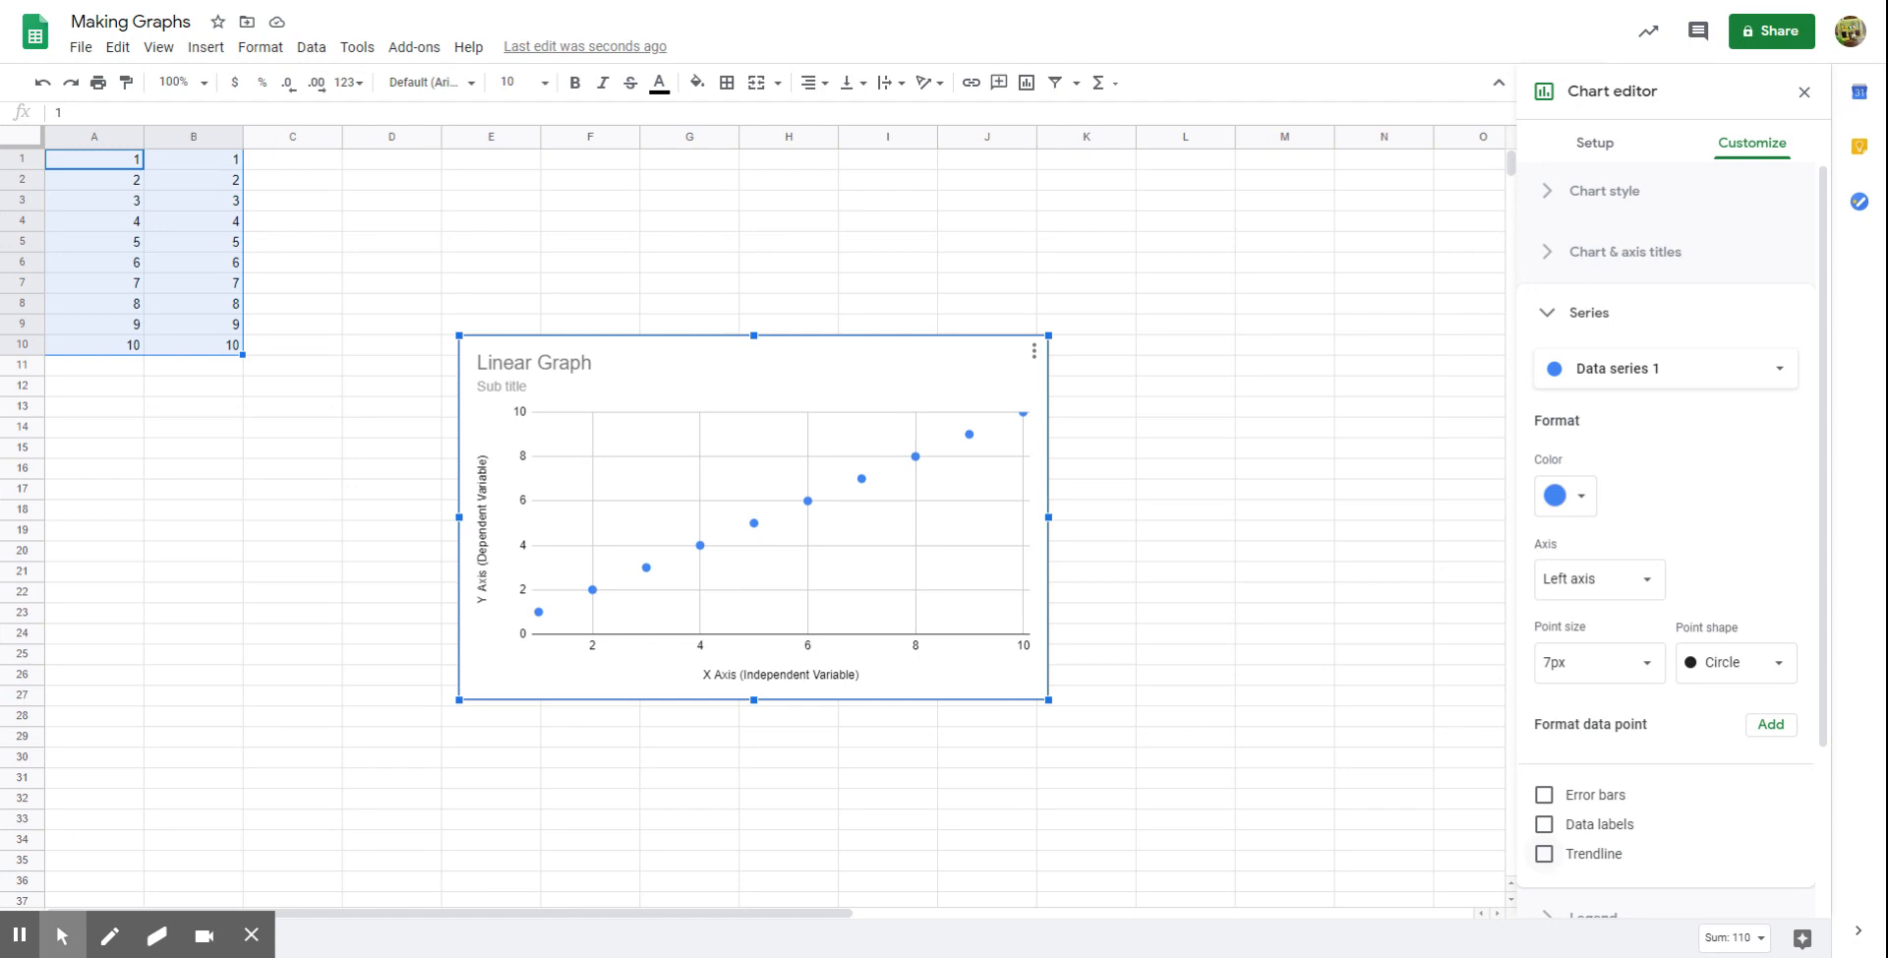
left_click(1544, 853)
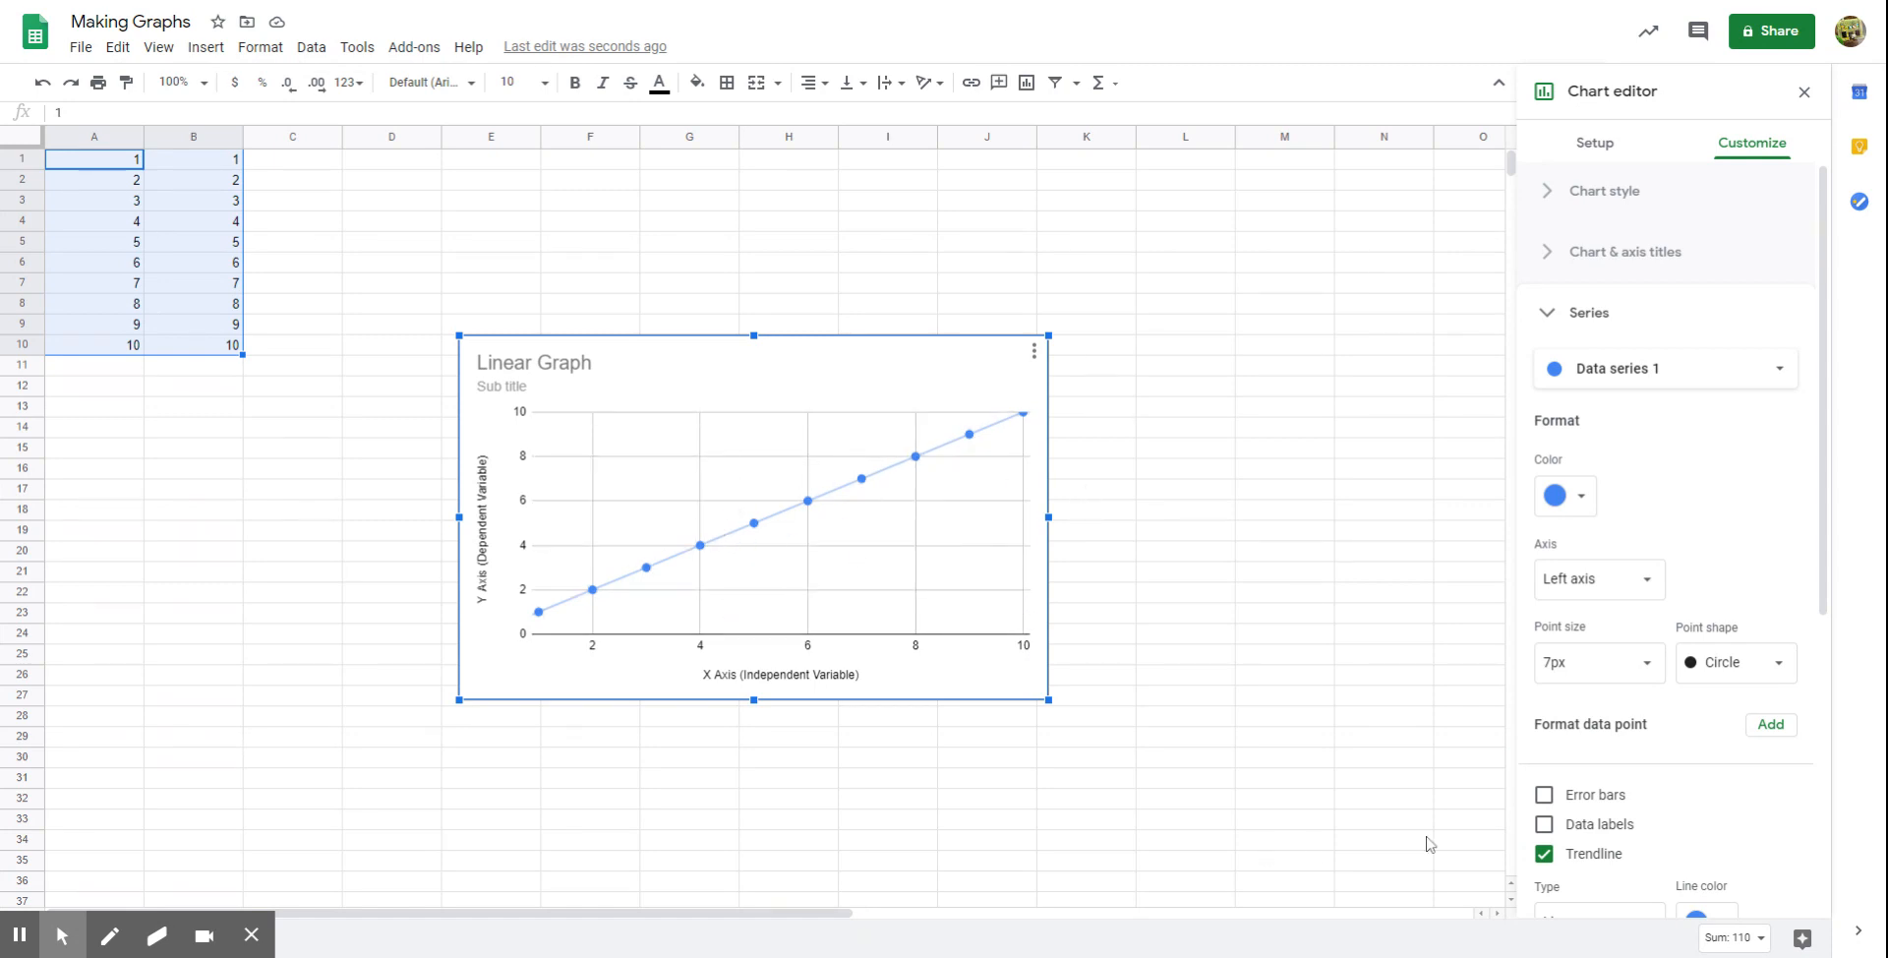
scroll(1714, 814, "down", 2)
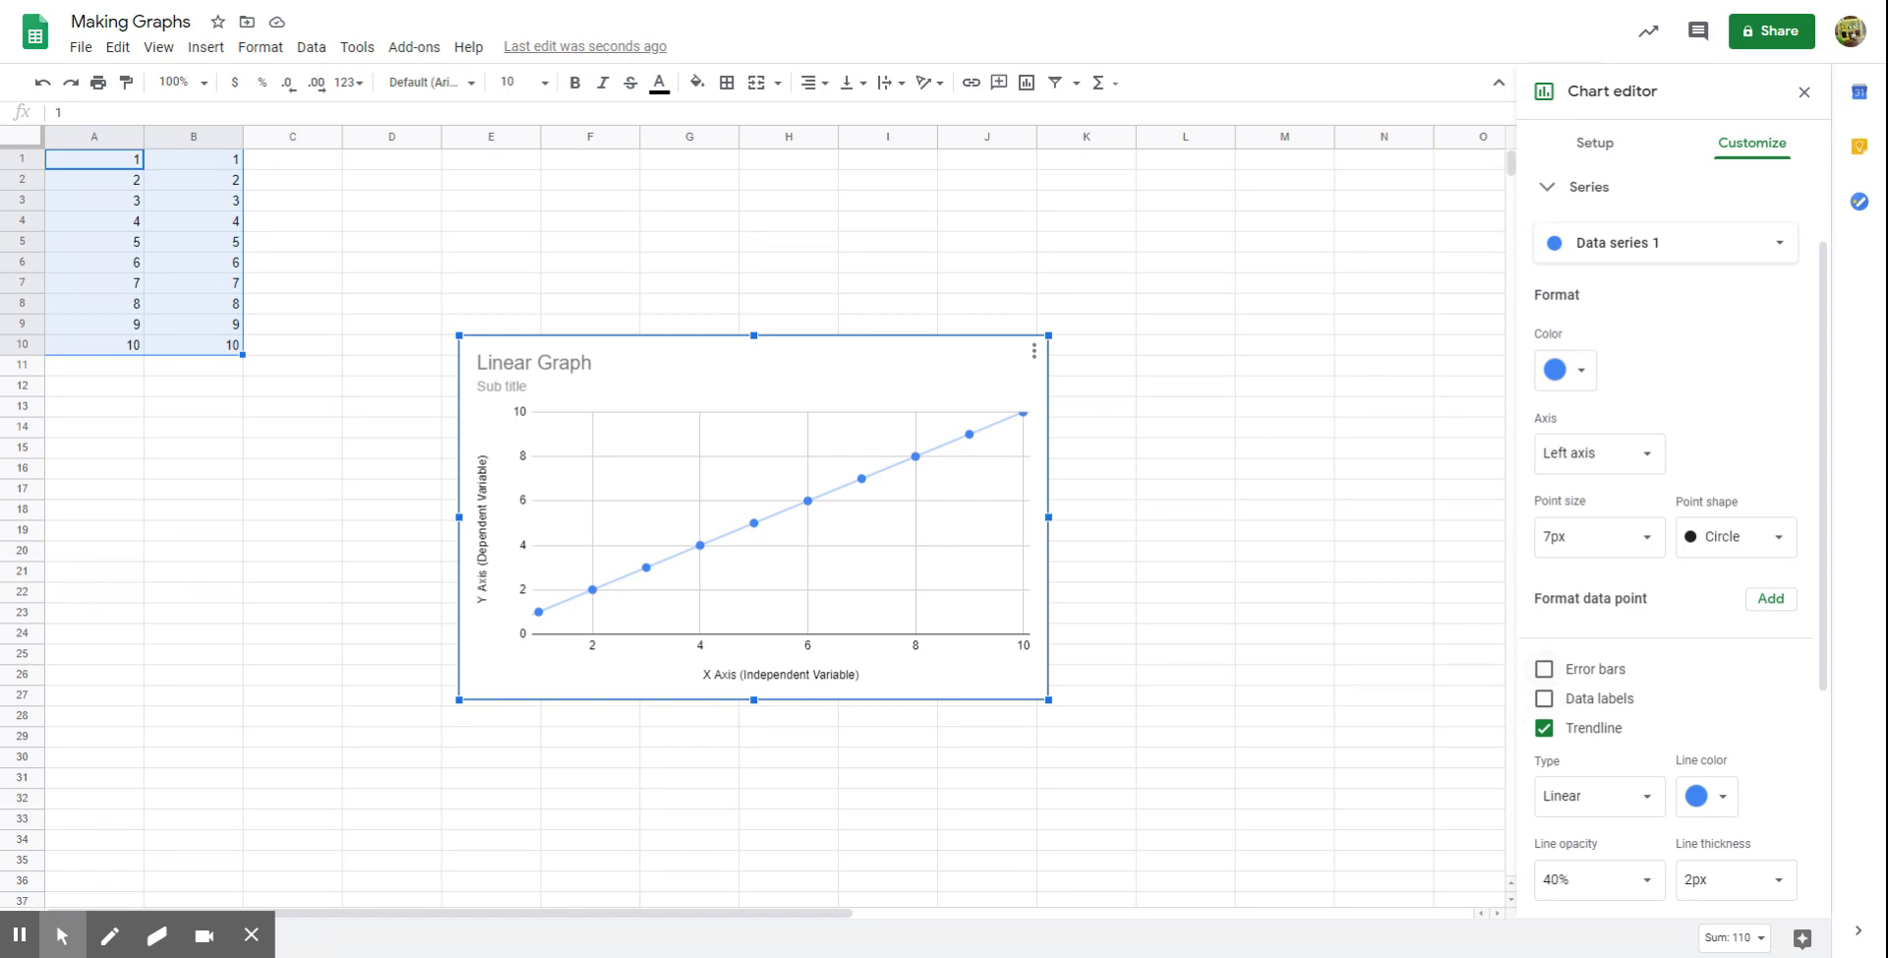
left_click(1649, 808)
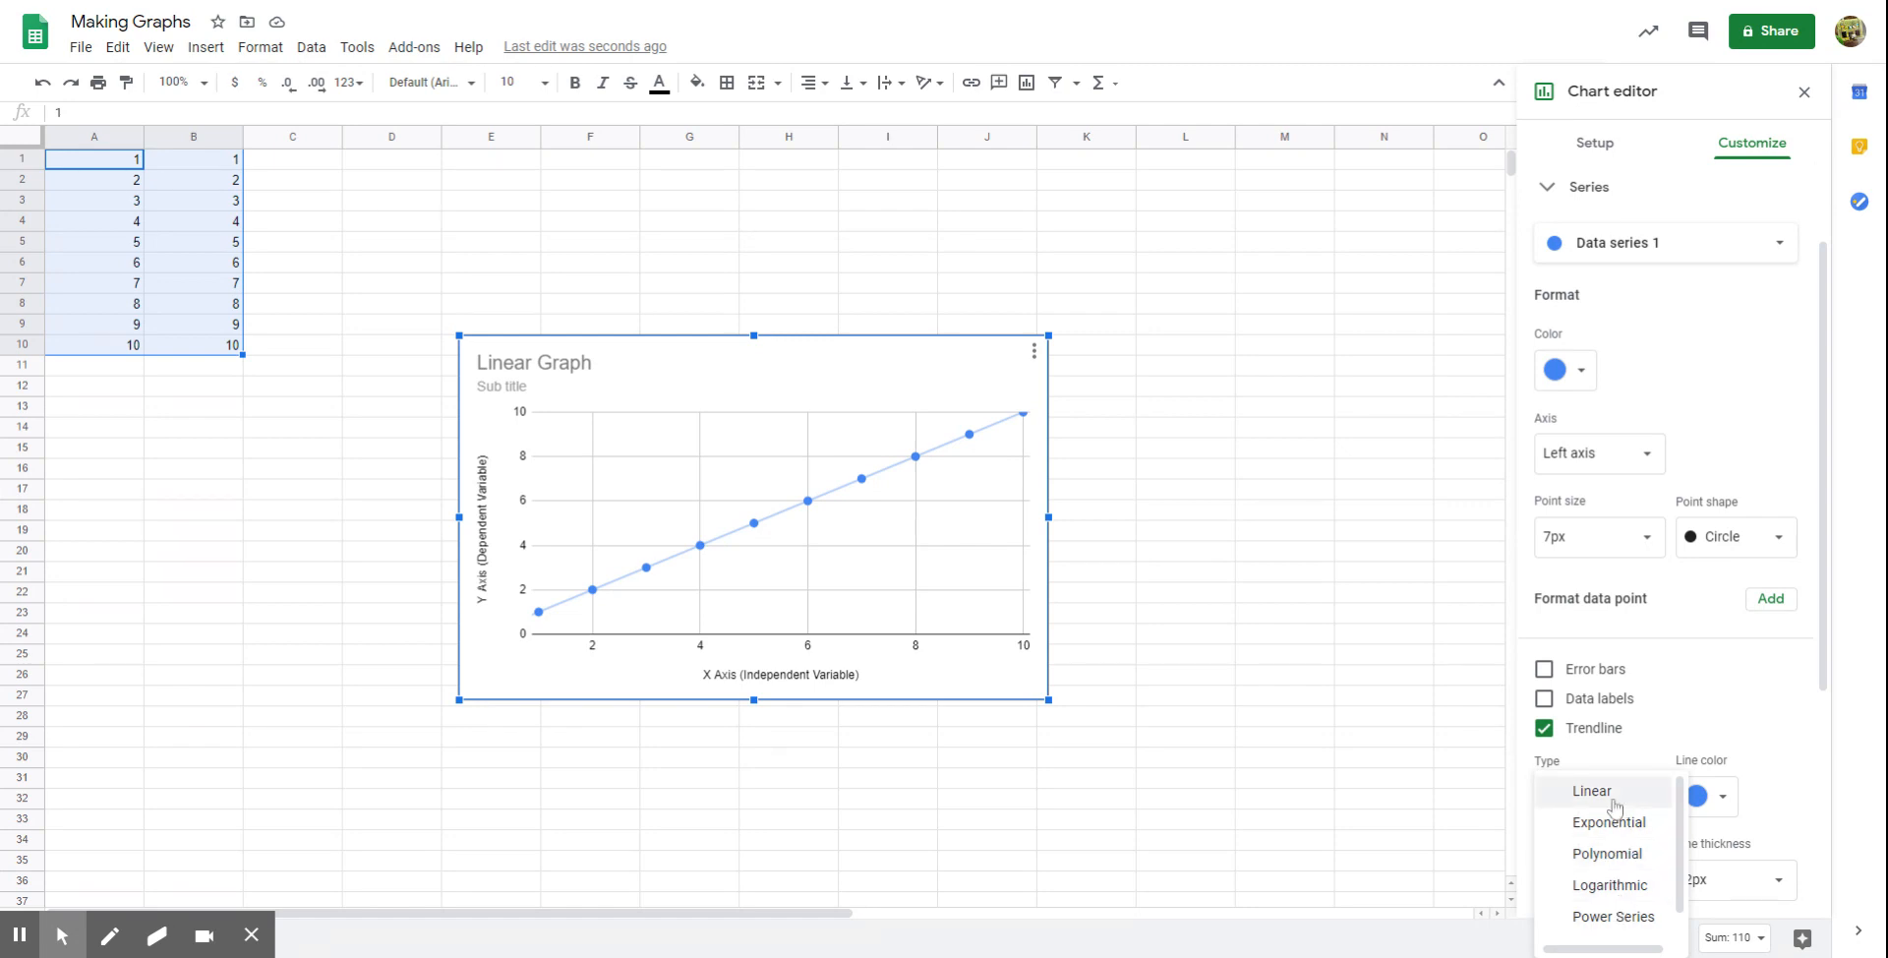
left_click(1613, 798)
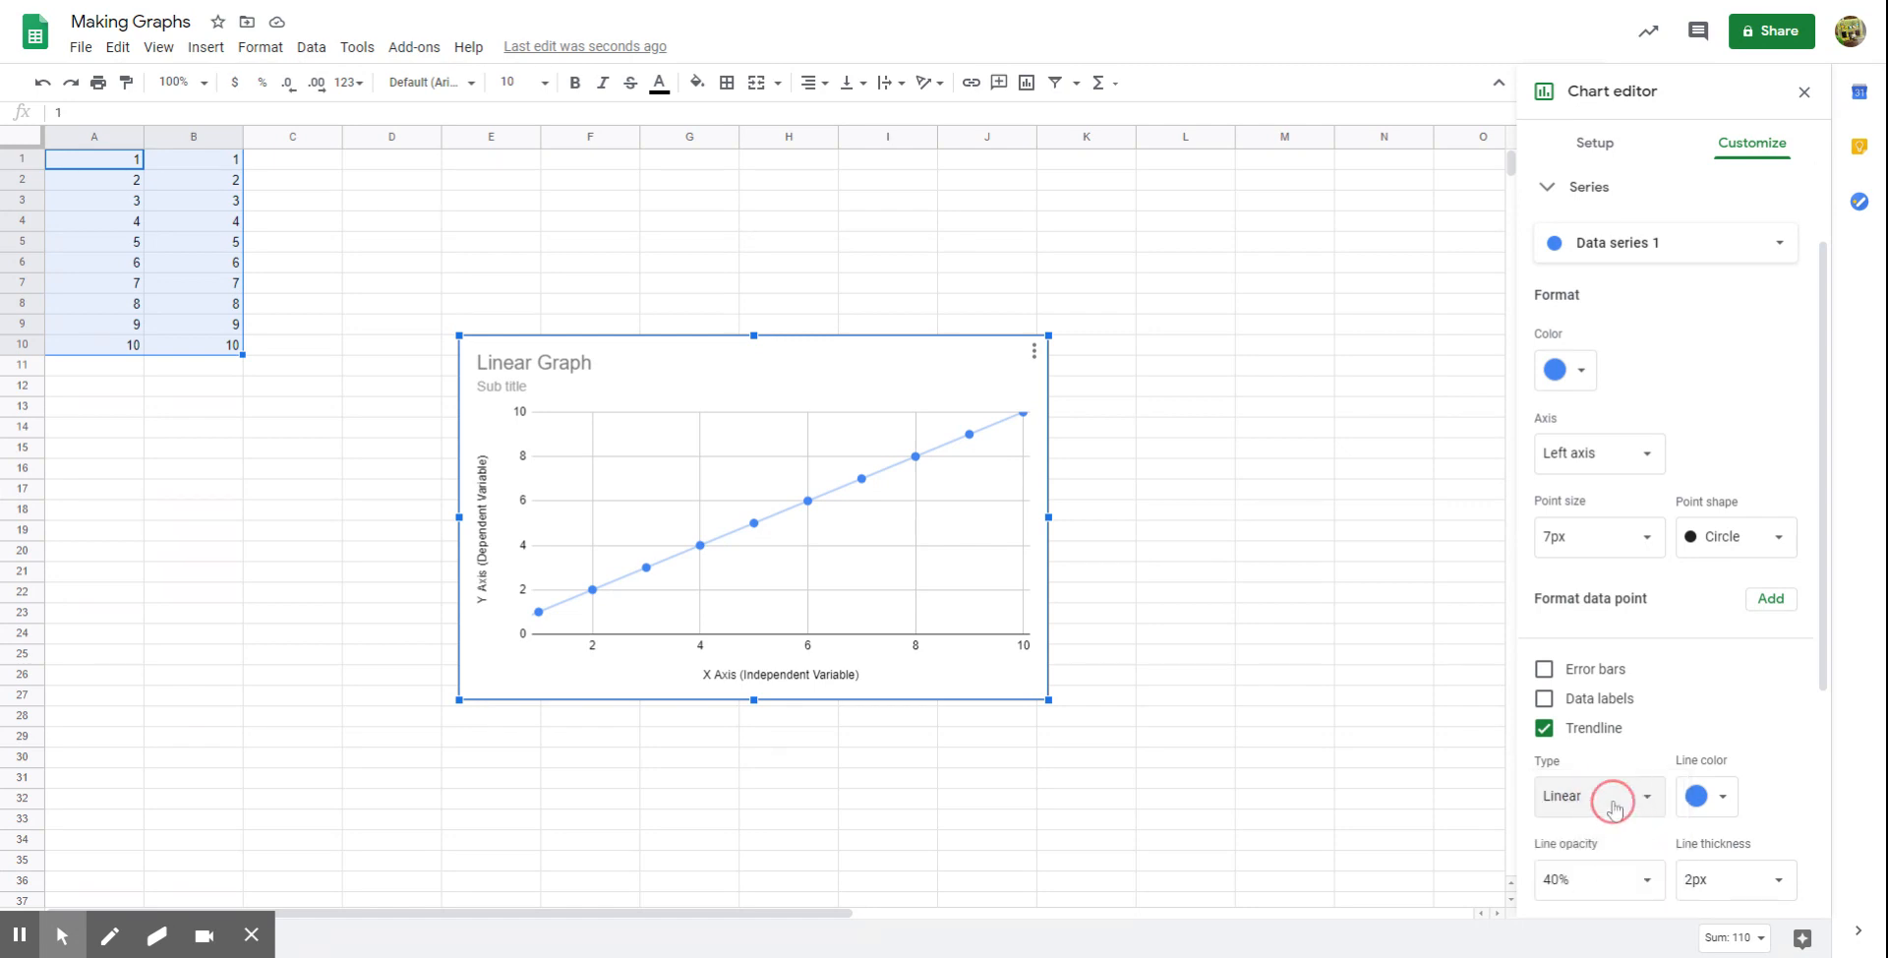
Step: Try the Star and X mark point shapes on the data series and restore the Circle shape
scroll(1681, 755, "down", 2)
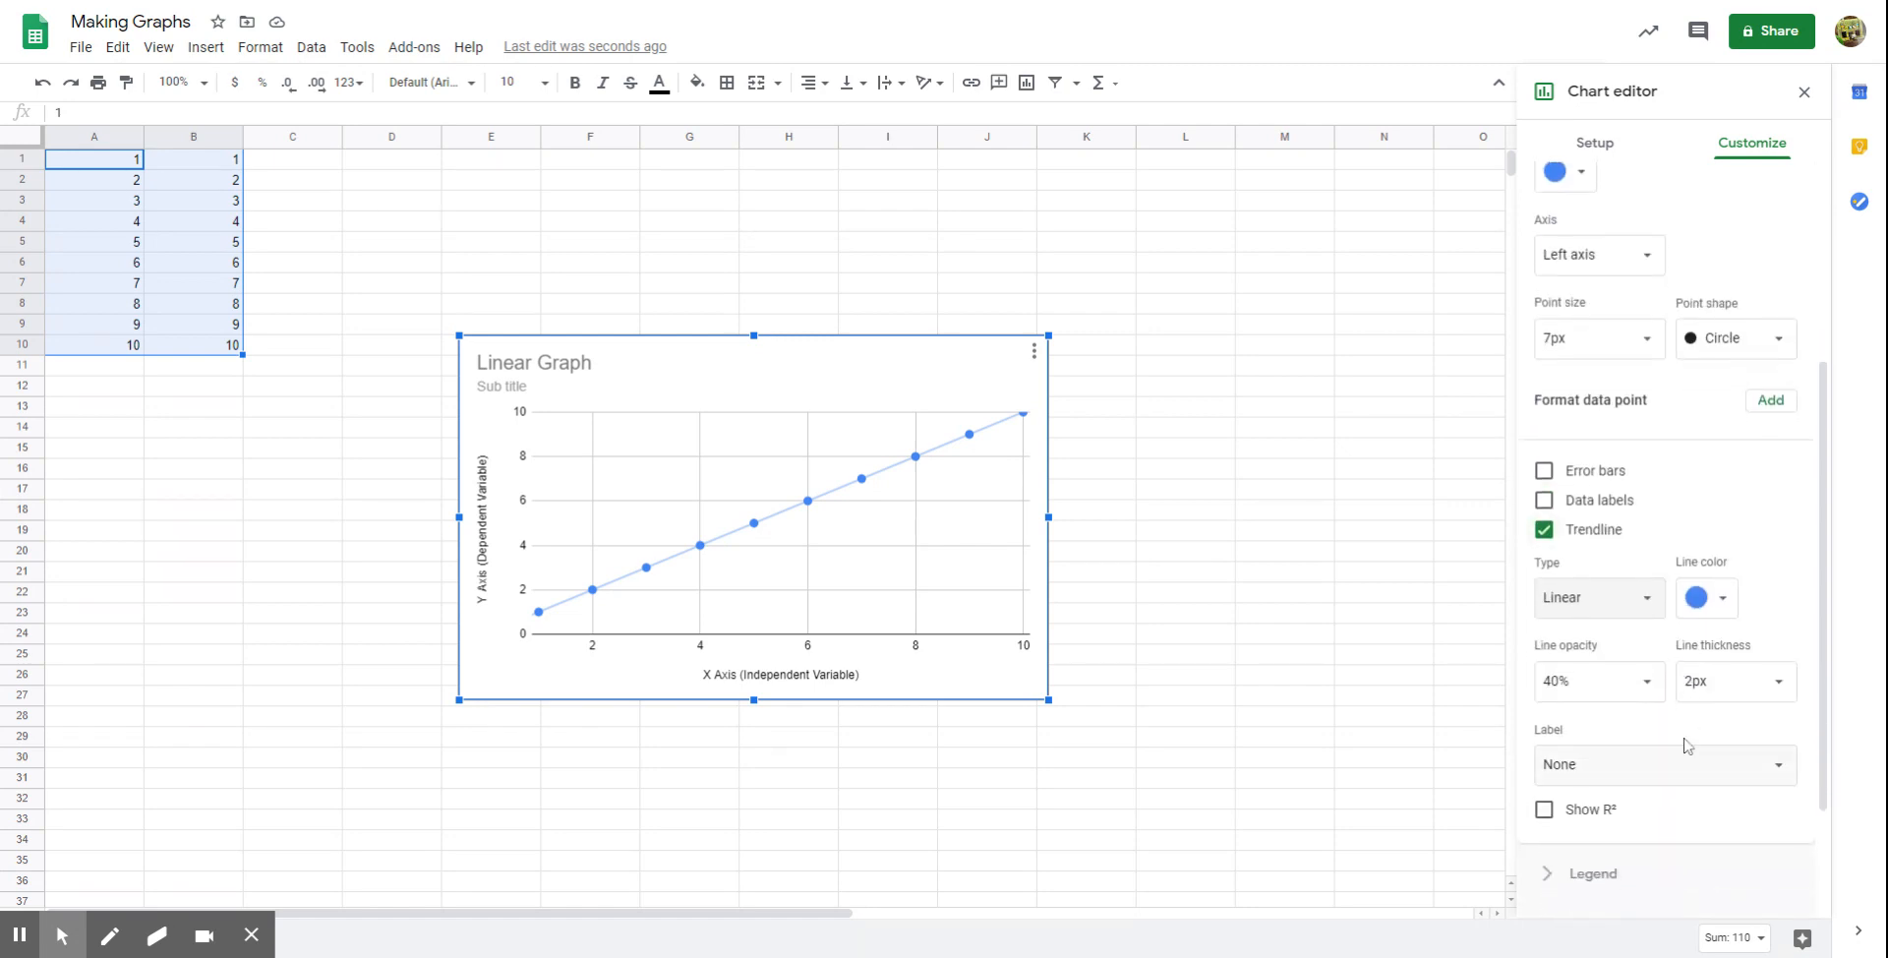
scroll(1685, 747, "down", 1)
scroll(1685, 746, "up", 1)
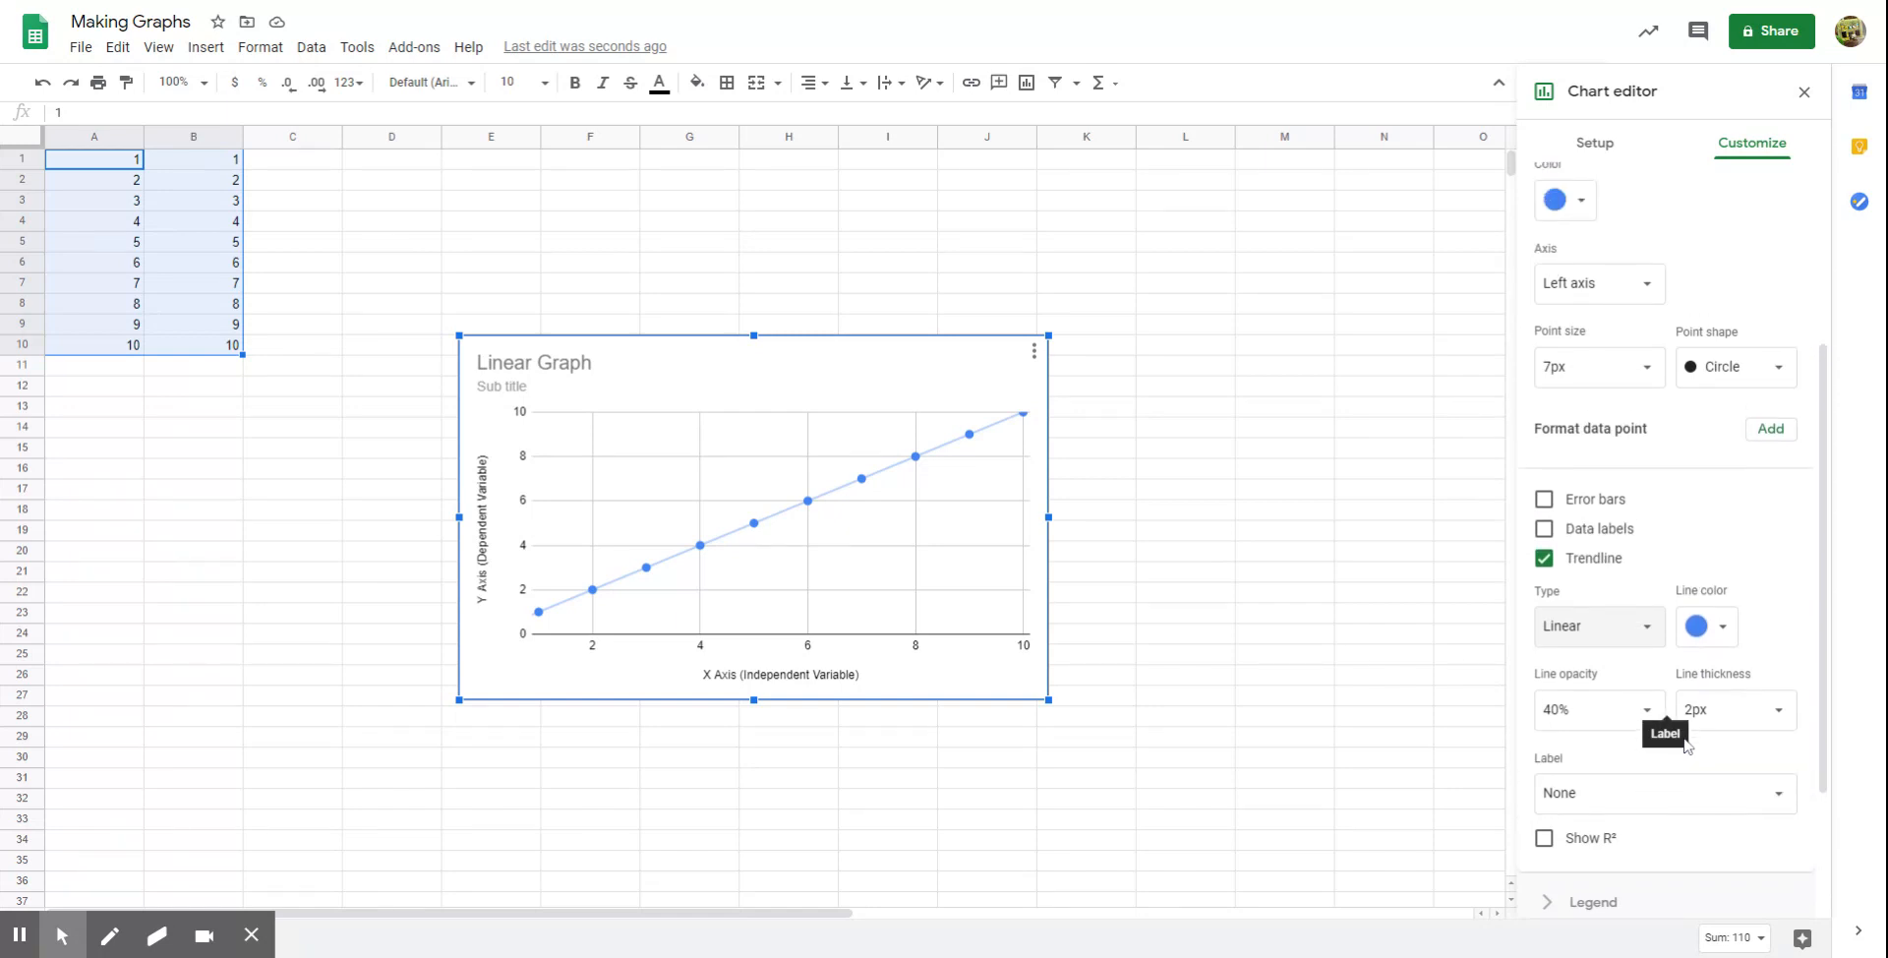
left_click(1779, 367)
left_click(1728, 489)
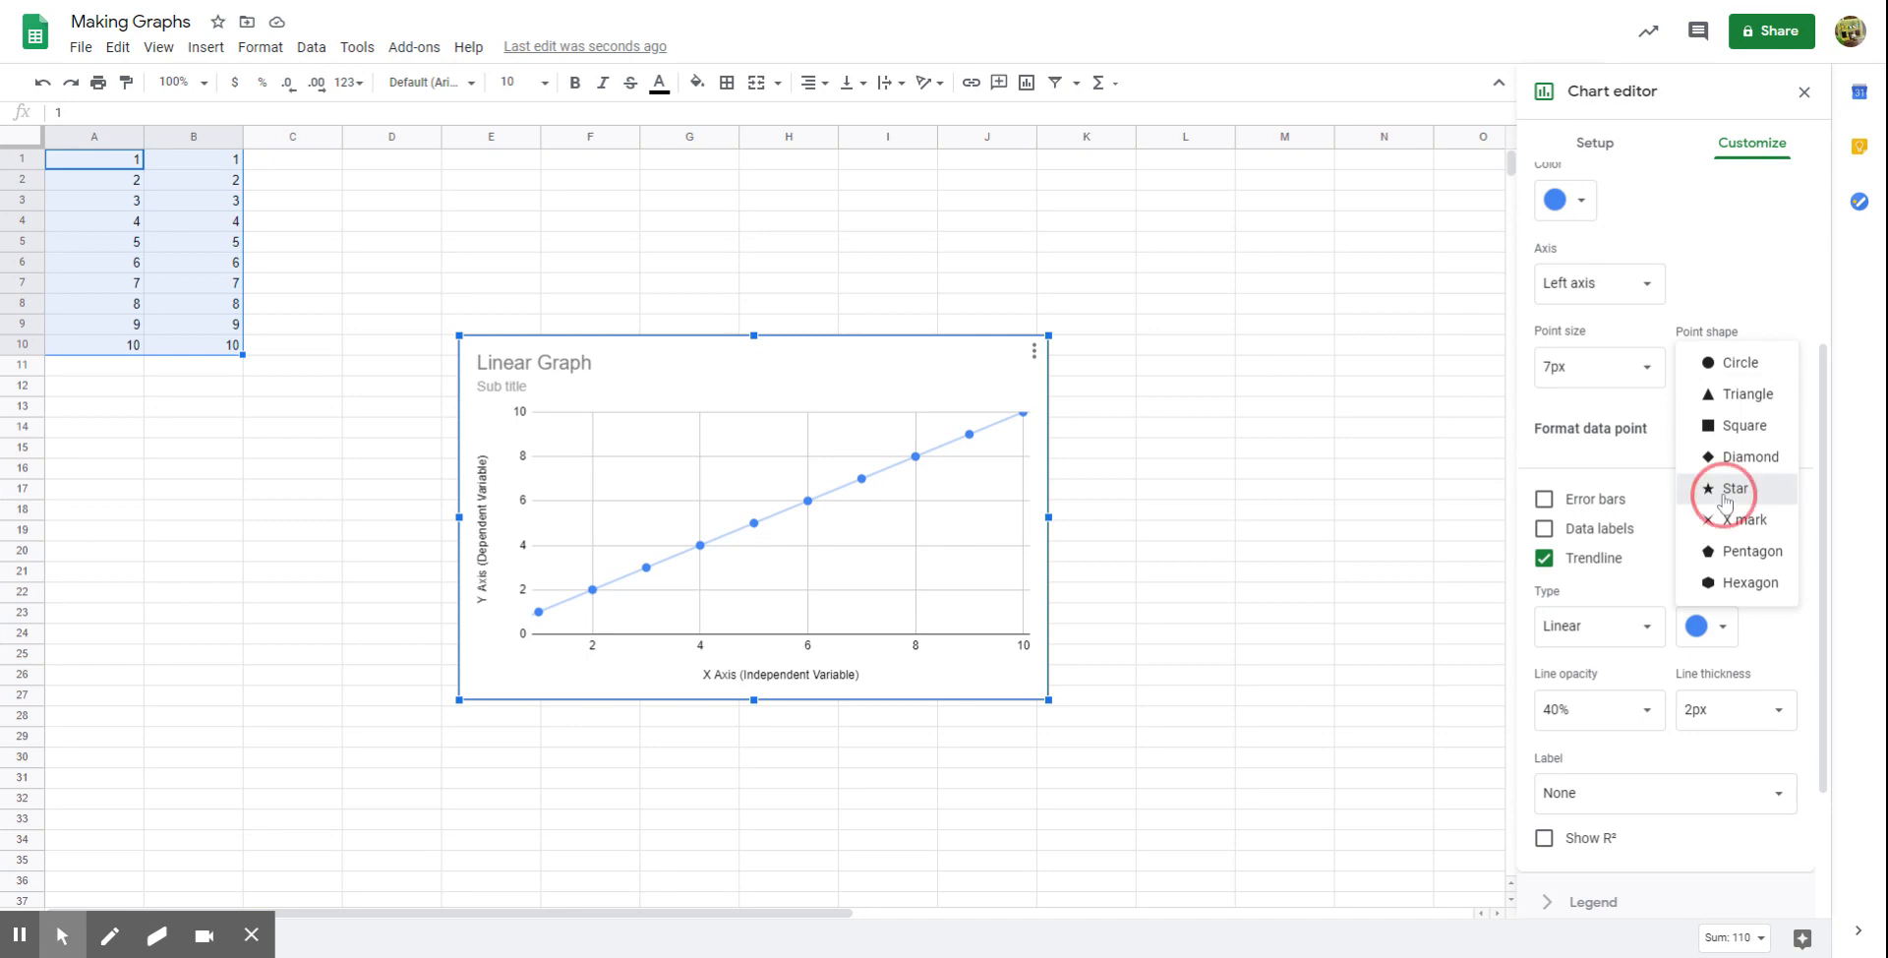
left_click(1778, 367)
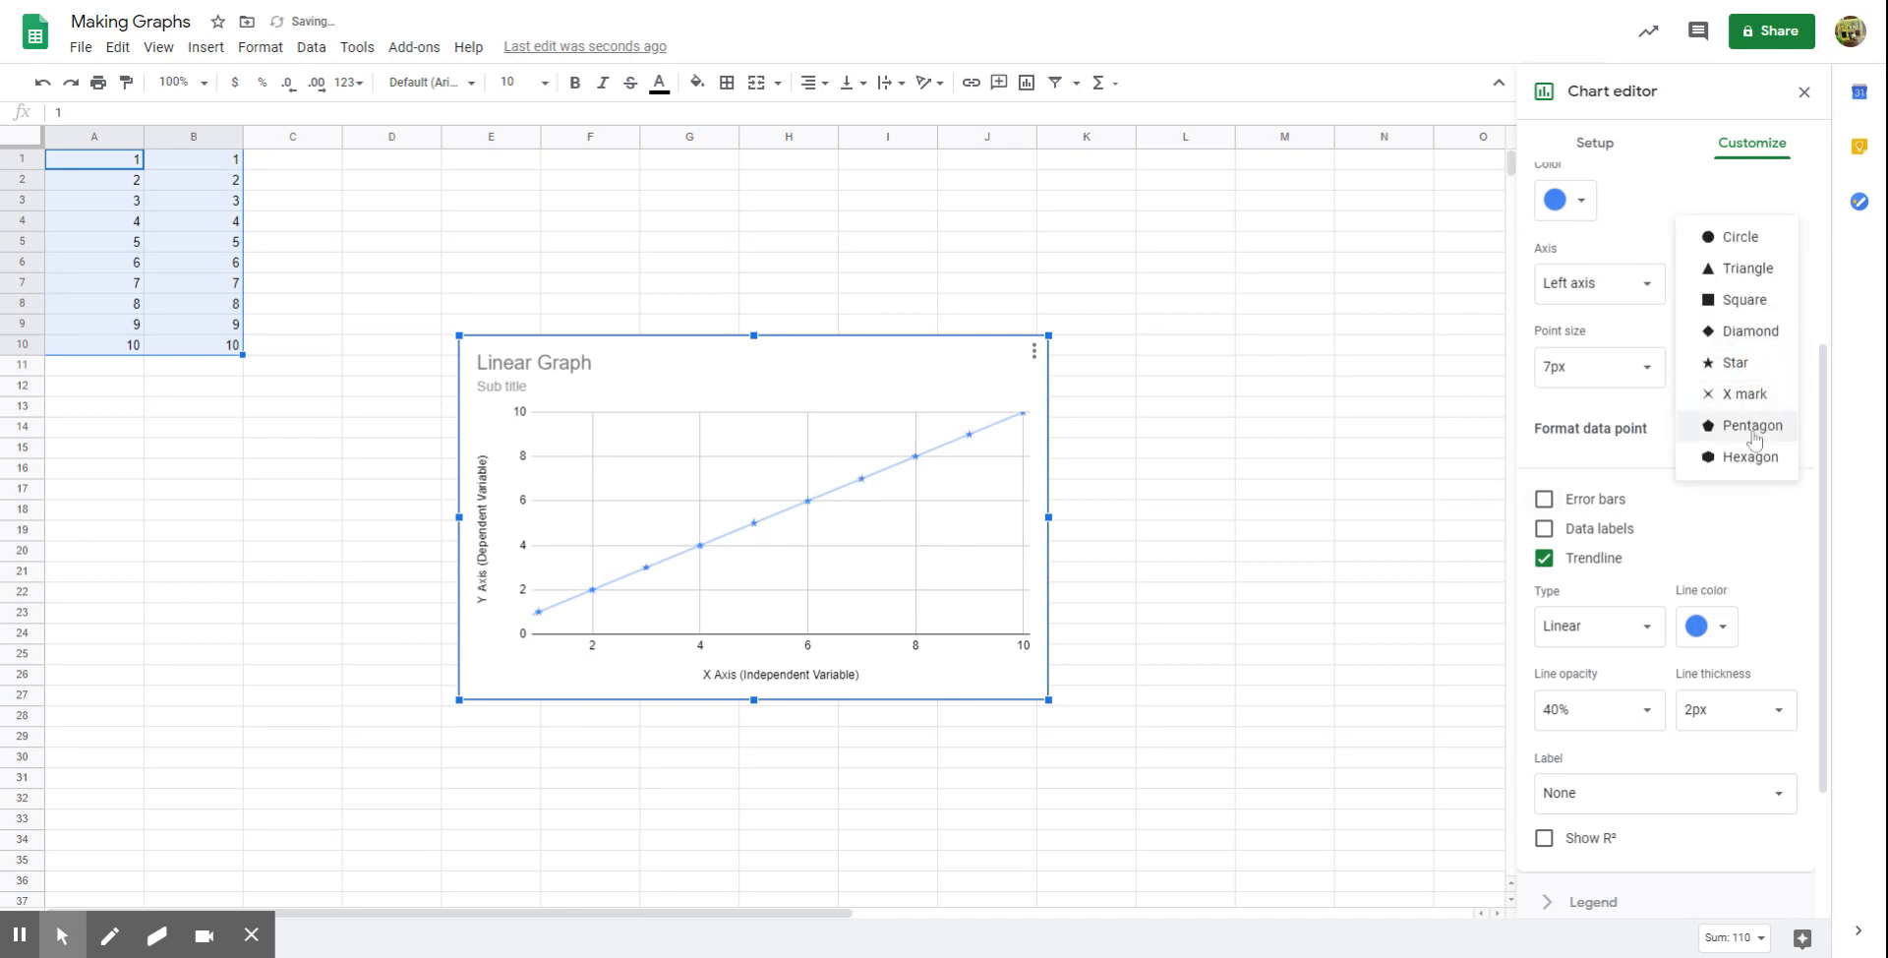
left_click(1746, 401)
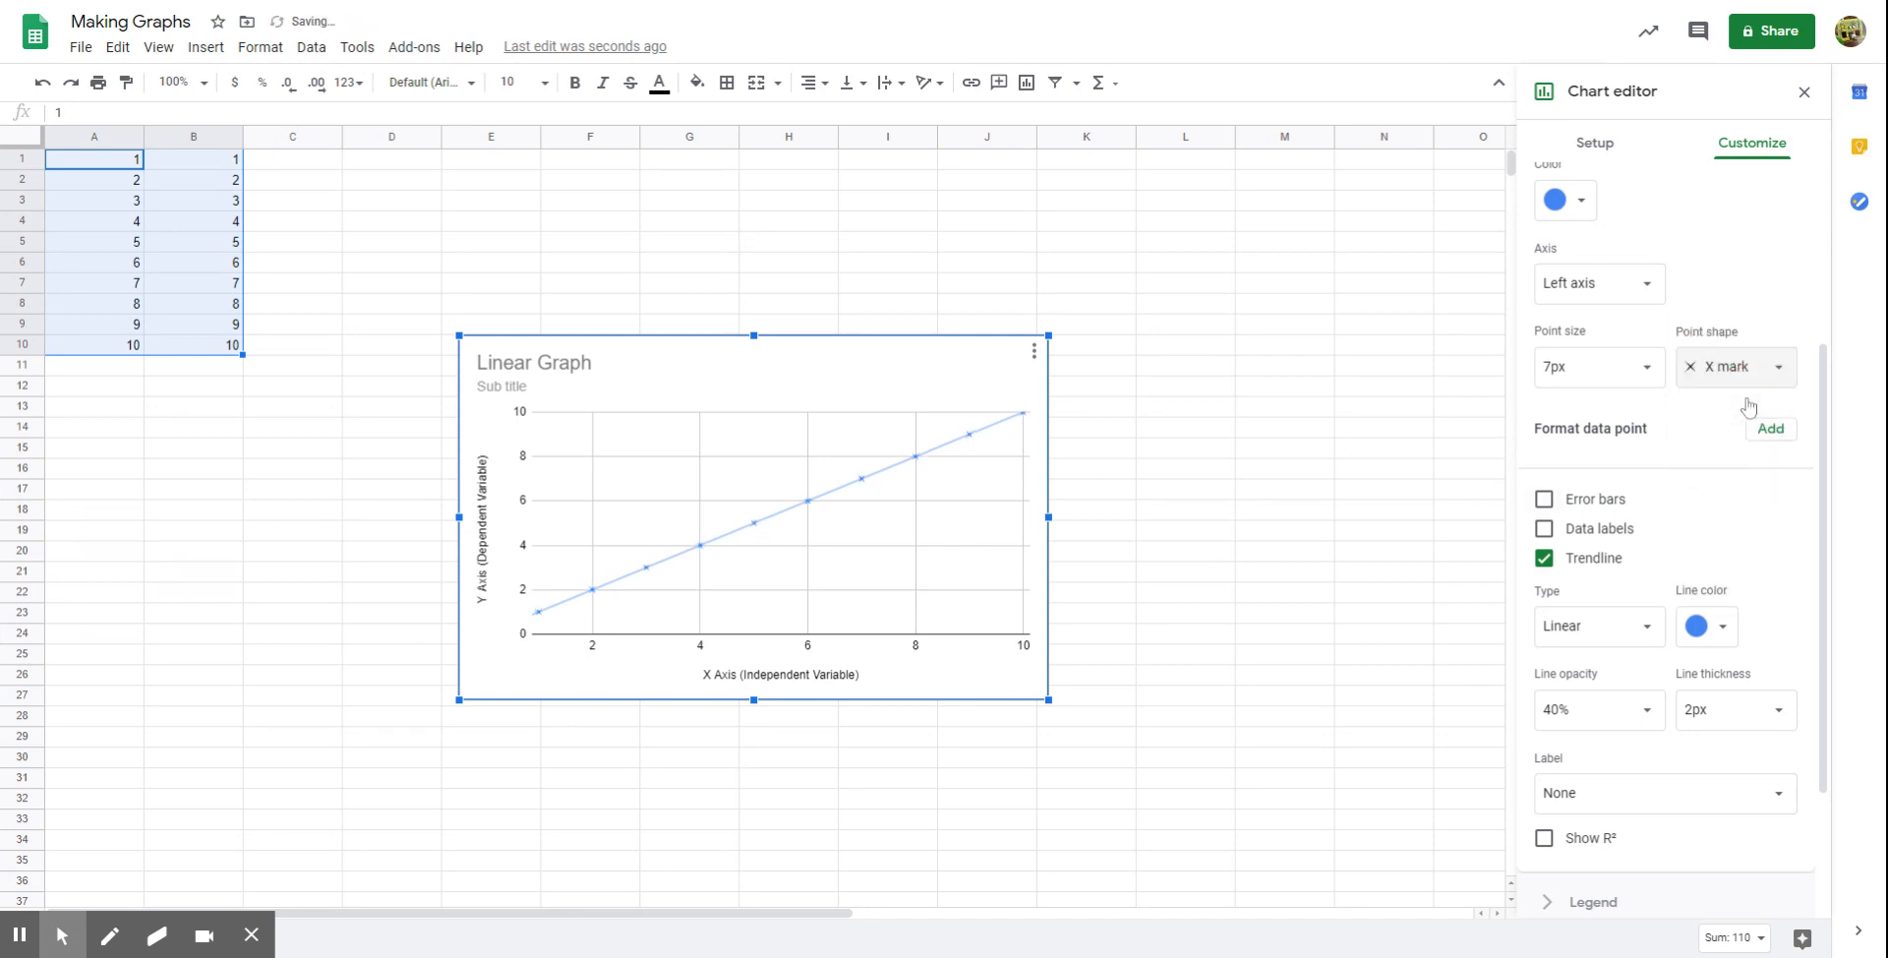
left_click(1705, 366)
left_click(1733, 206)
Step: Set the chart's horizontal axis range to a minimum of 0 and a maximum of 12
scroll(1662, 434, "down", 2)
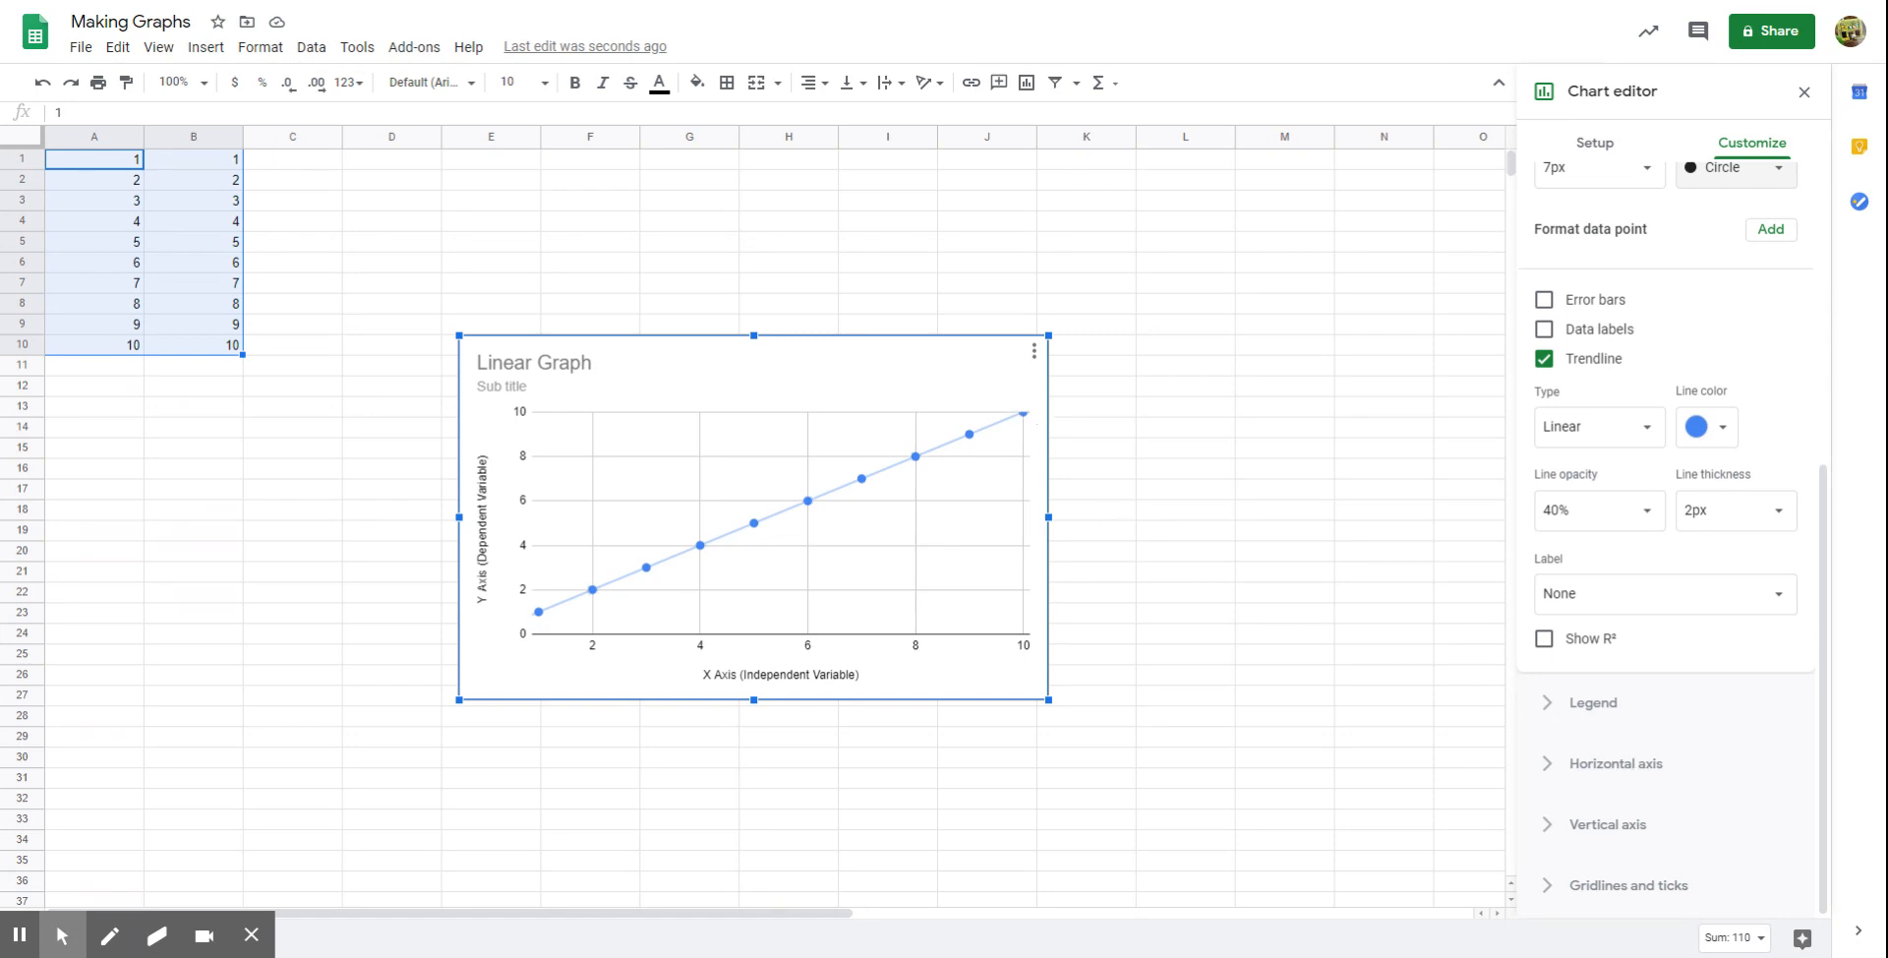
left_click(1615, 763)
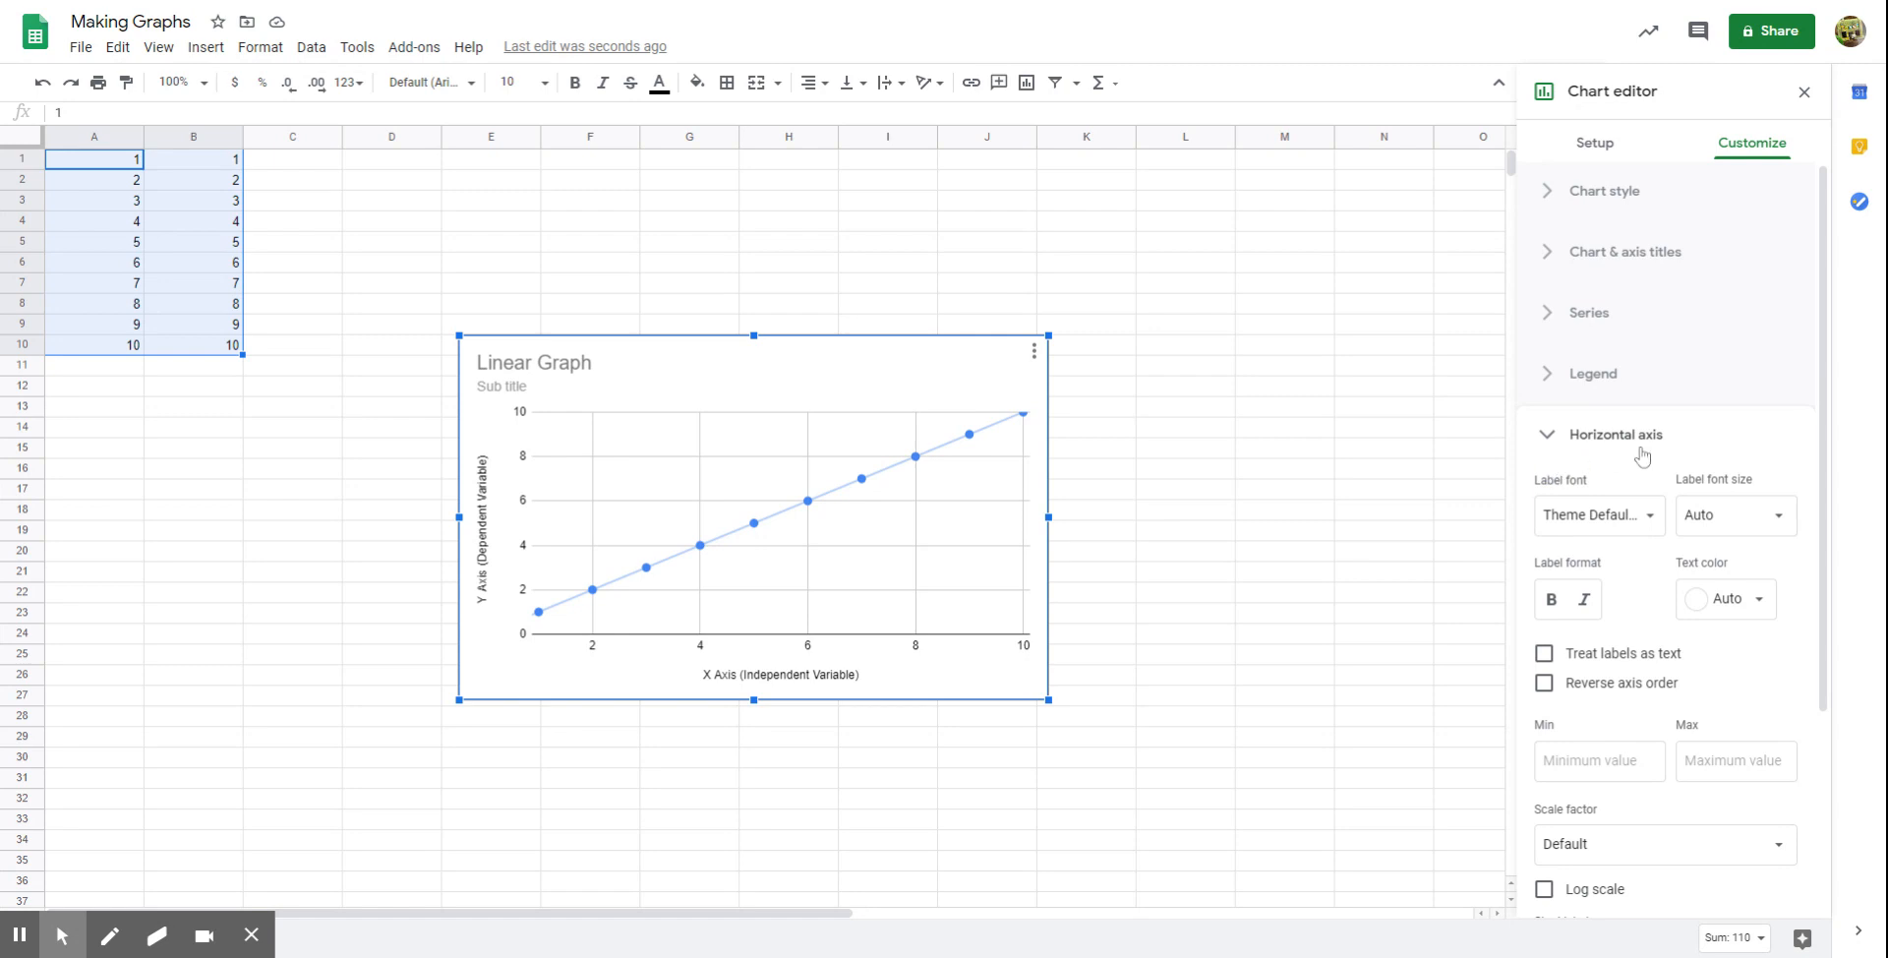
left_click(1595, 765)
type("0")
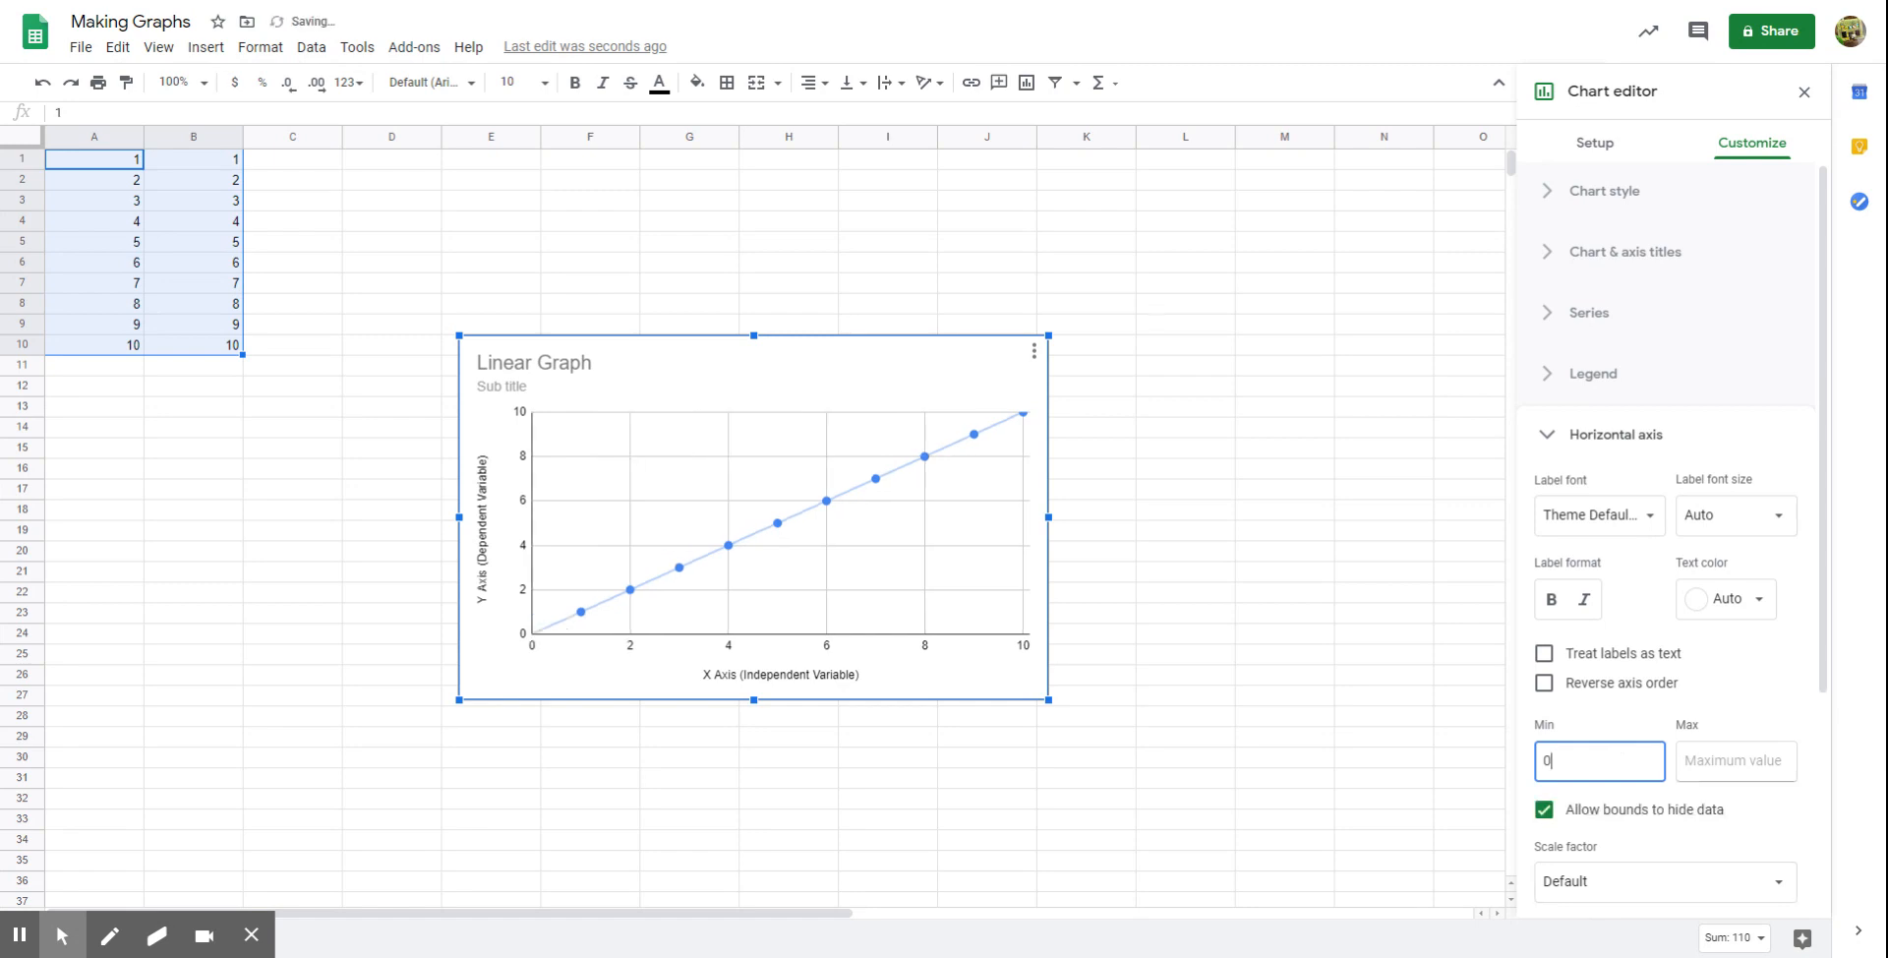
left_click(1729, 762)
type("12")
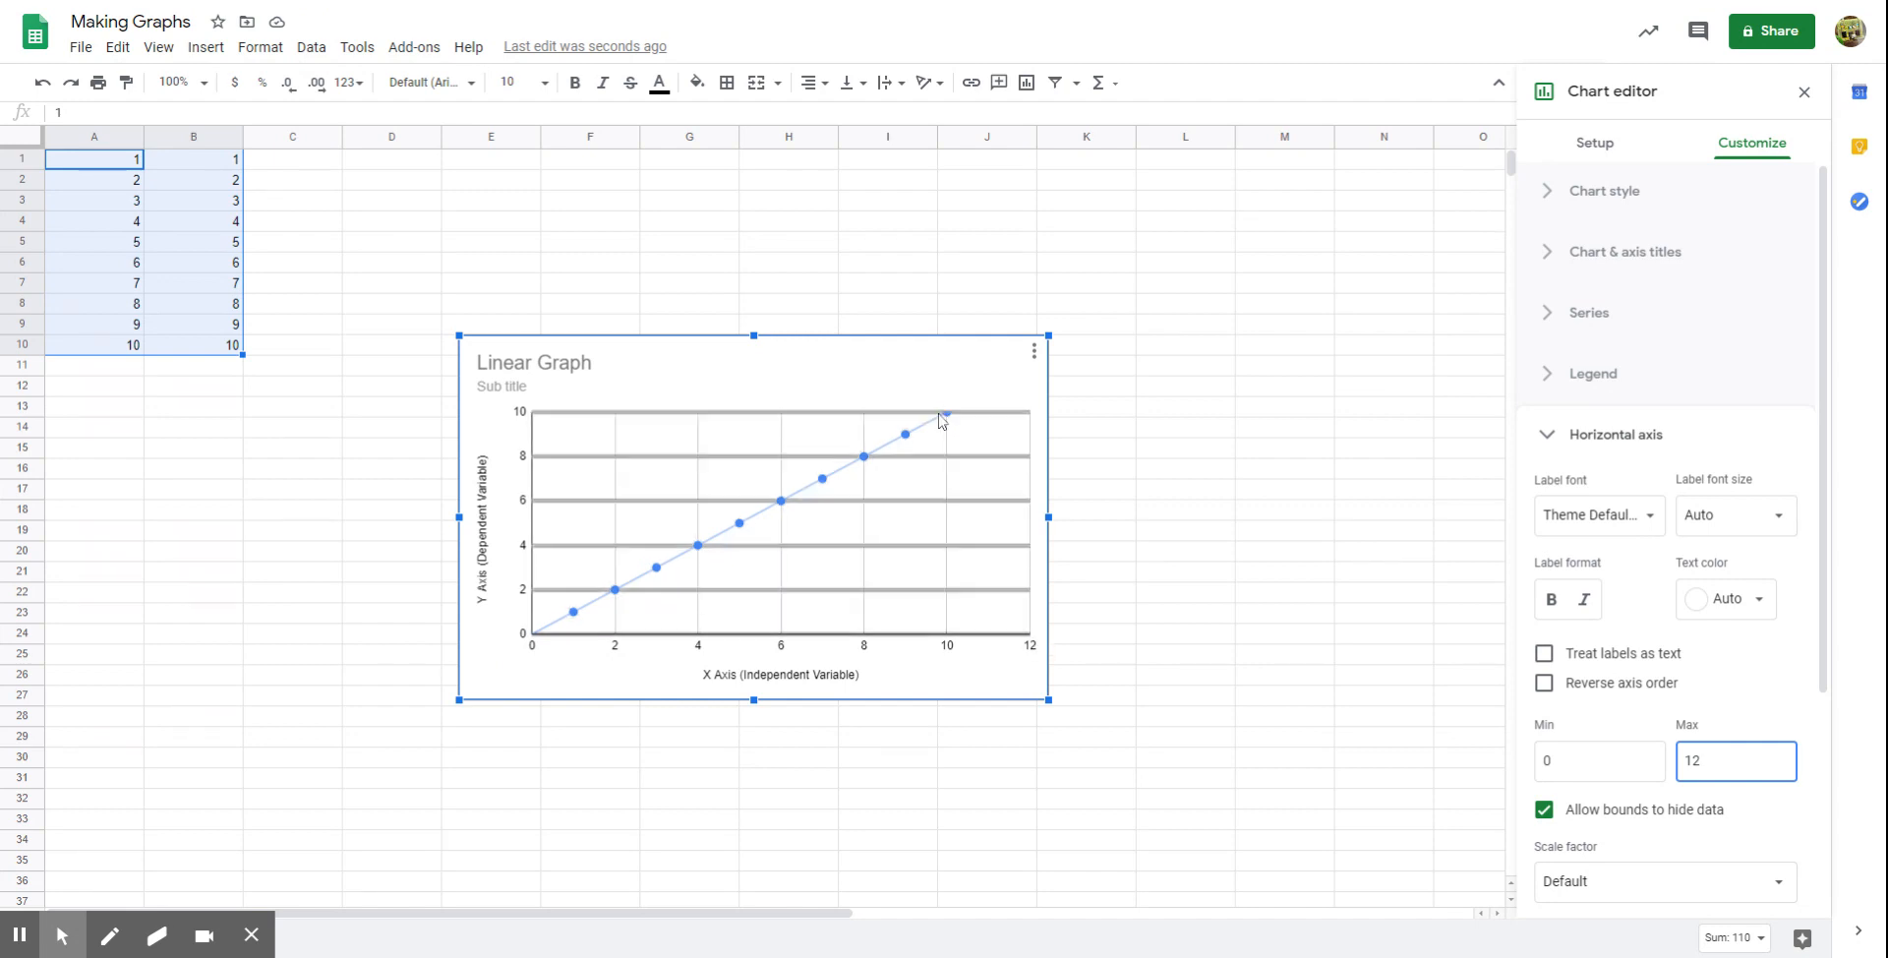
Step: Set the chart's vertical axis range to a minimum of 0 and a maximum of 12
left_click(1583, 443)
left_click(1603, 502)
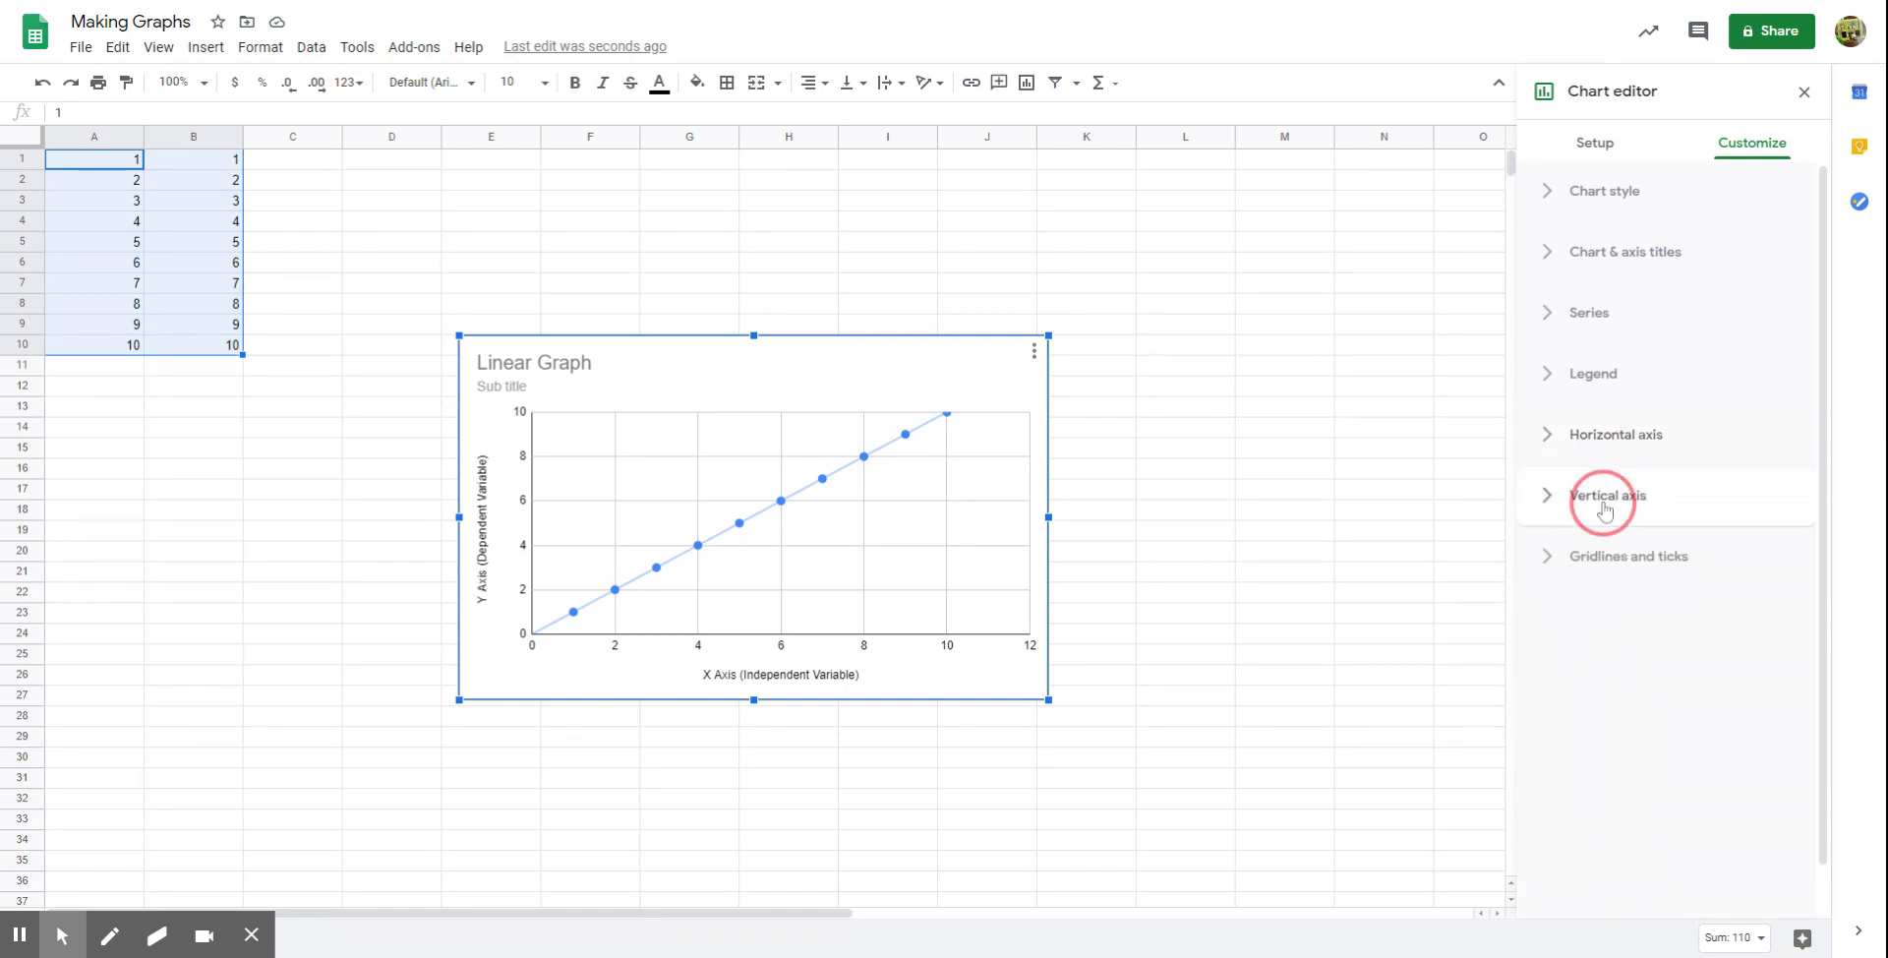
left_click(1593, 821)
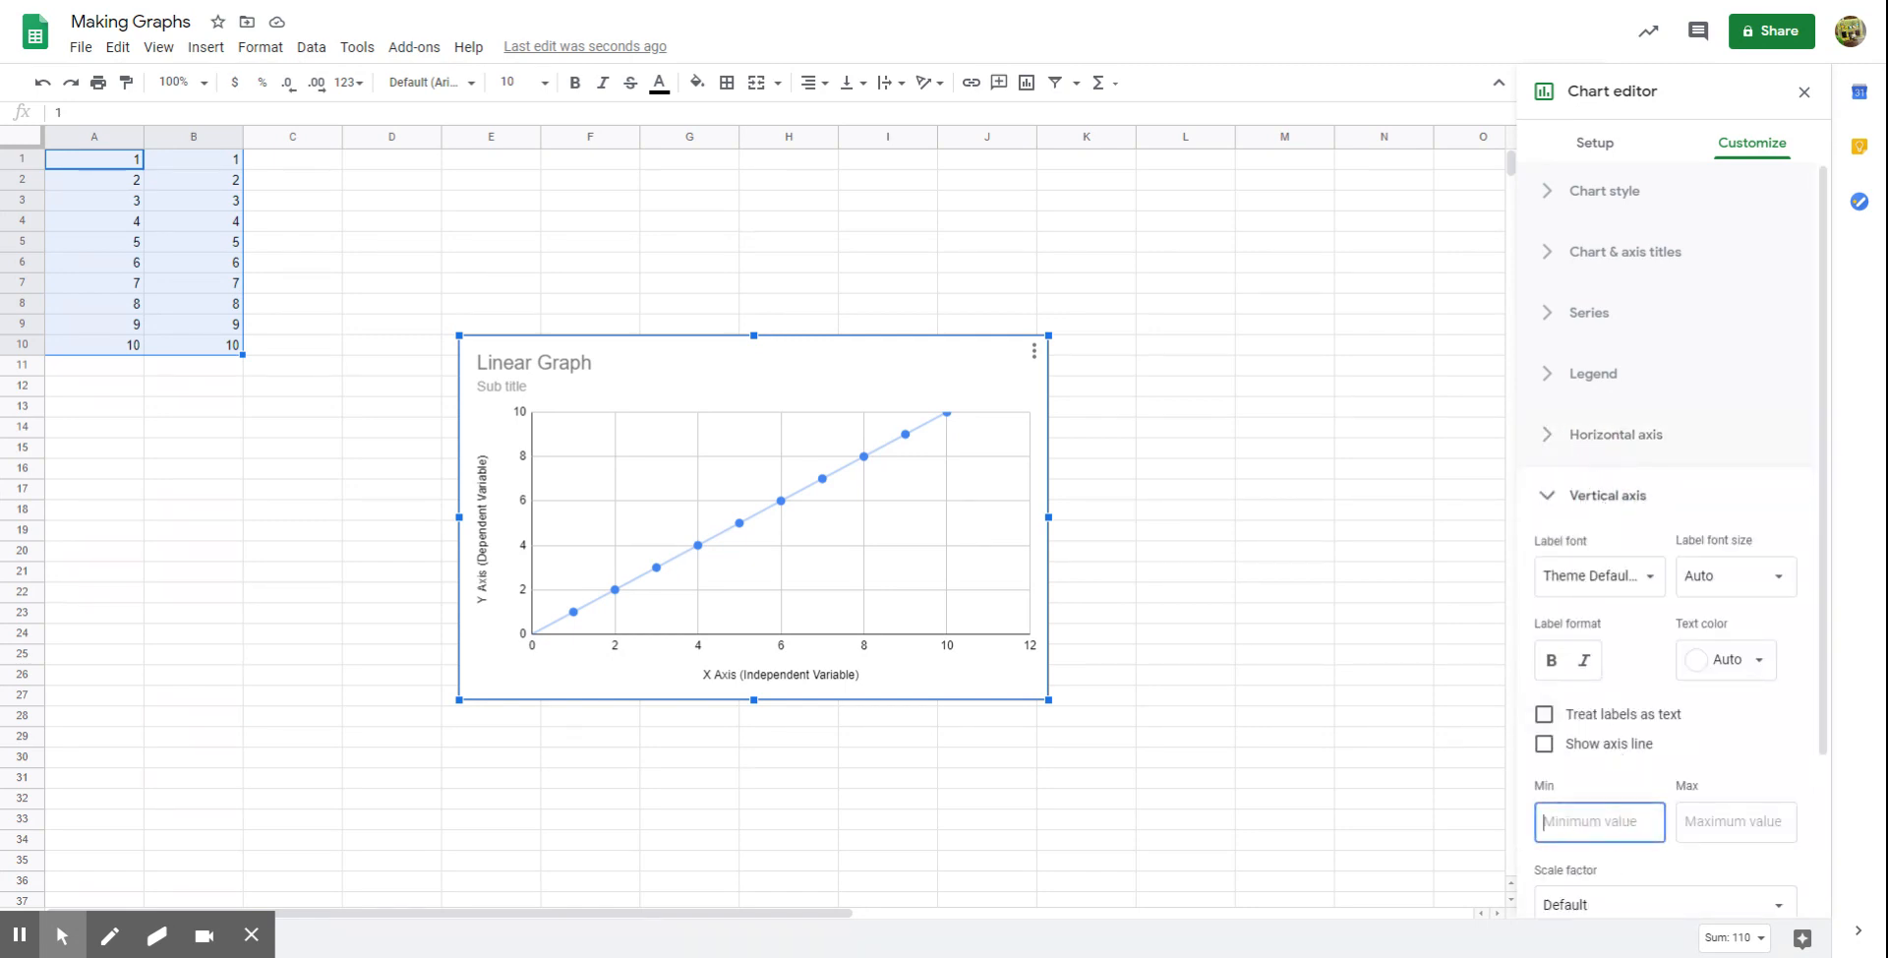
type("0")
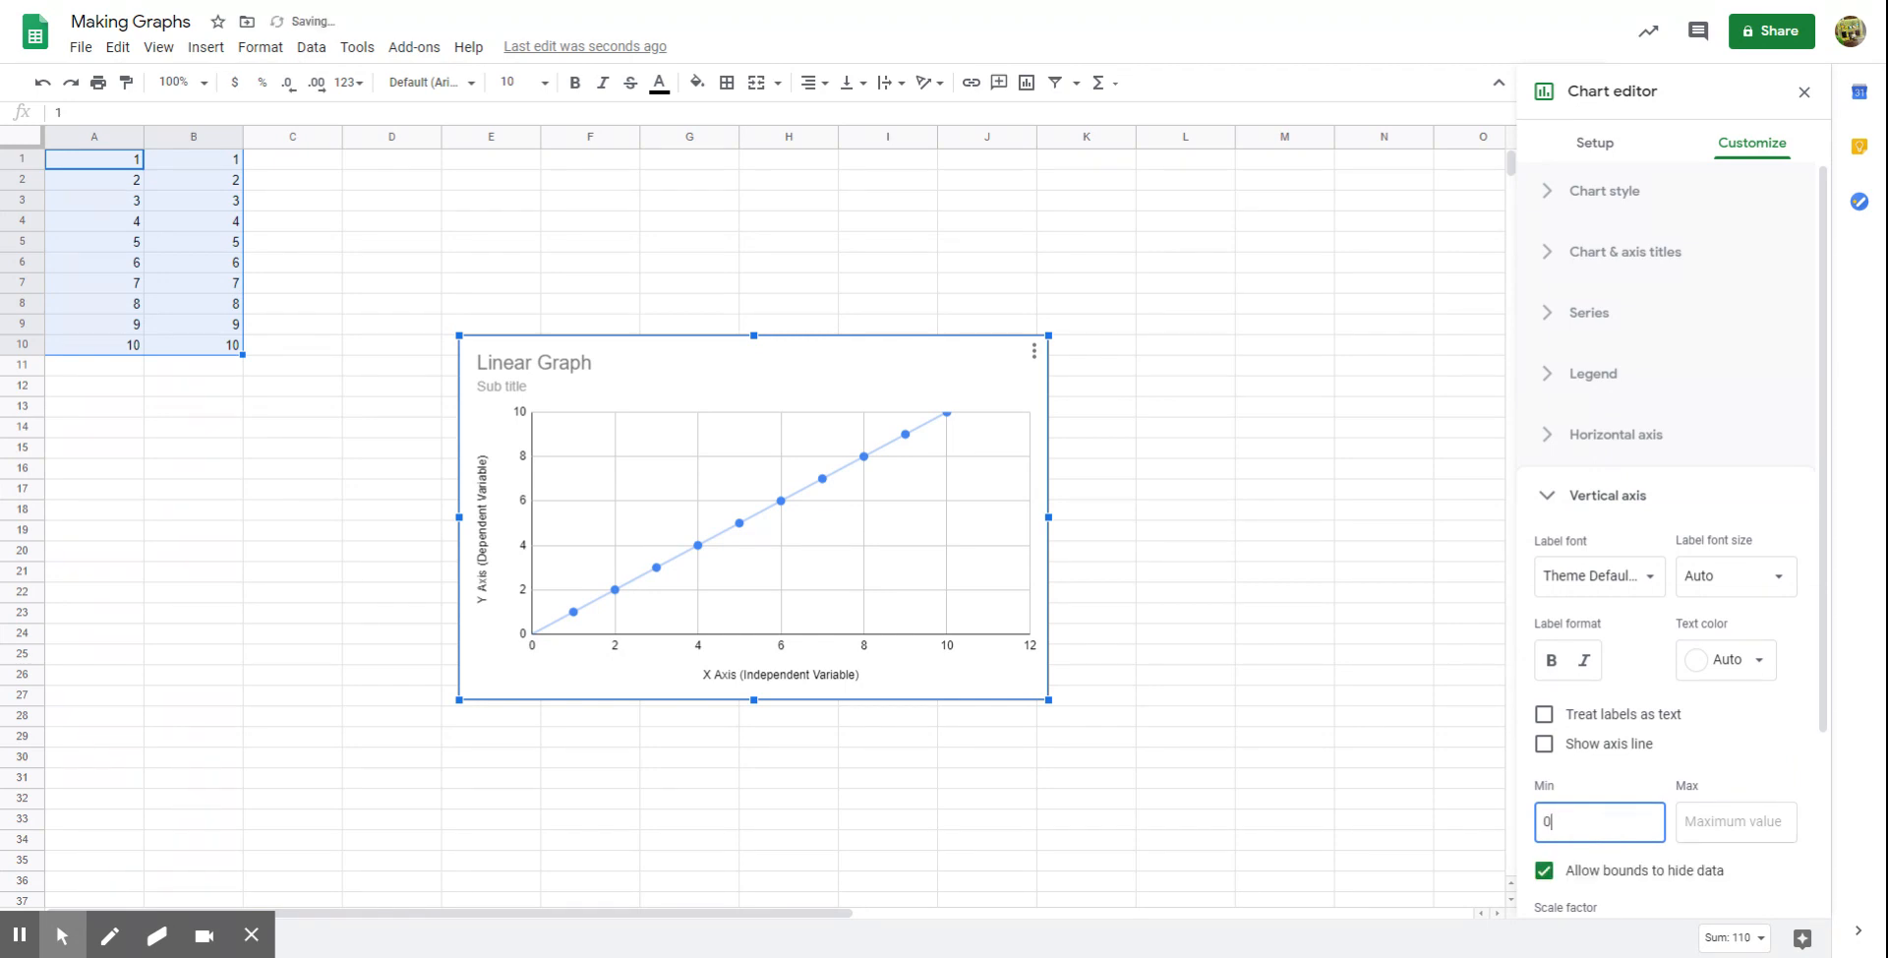
left_click(1732, 824)
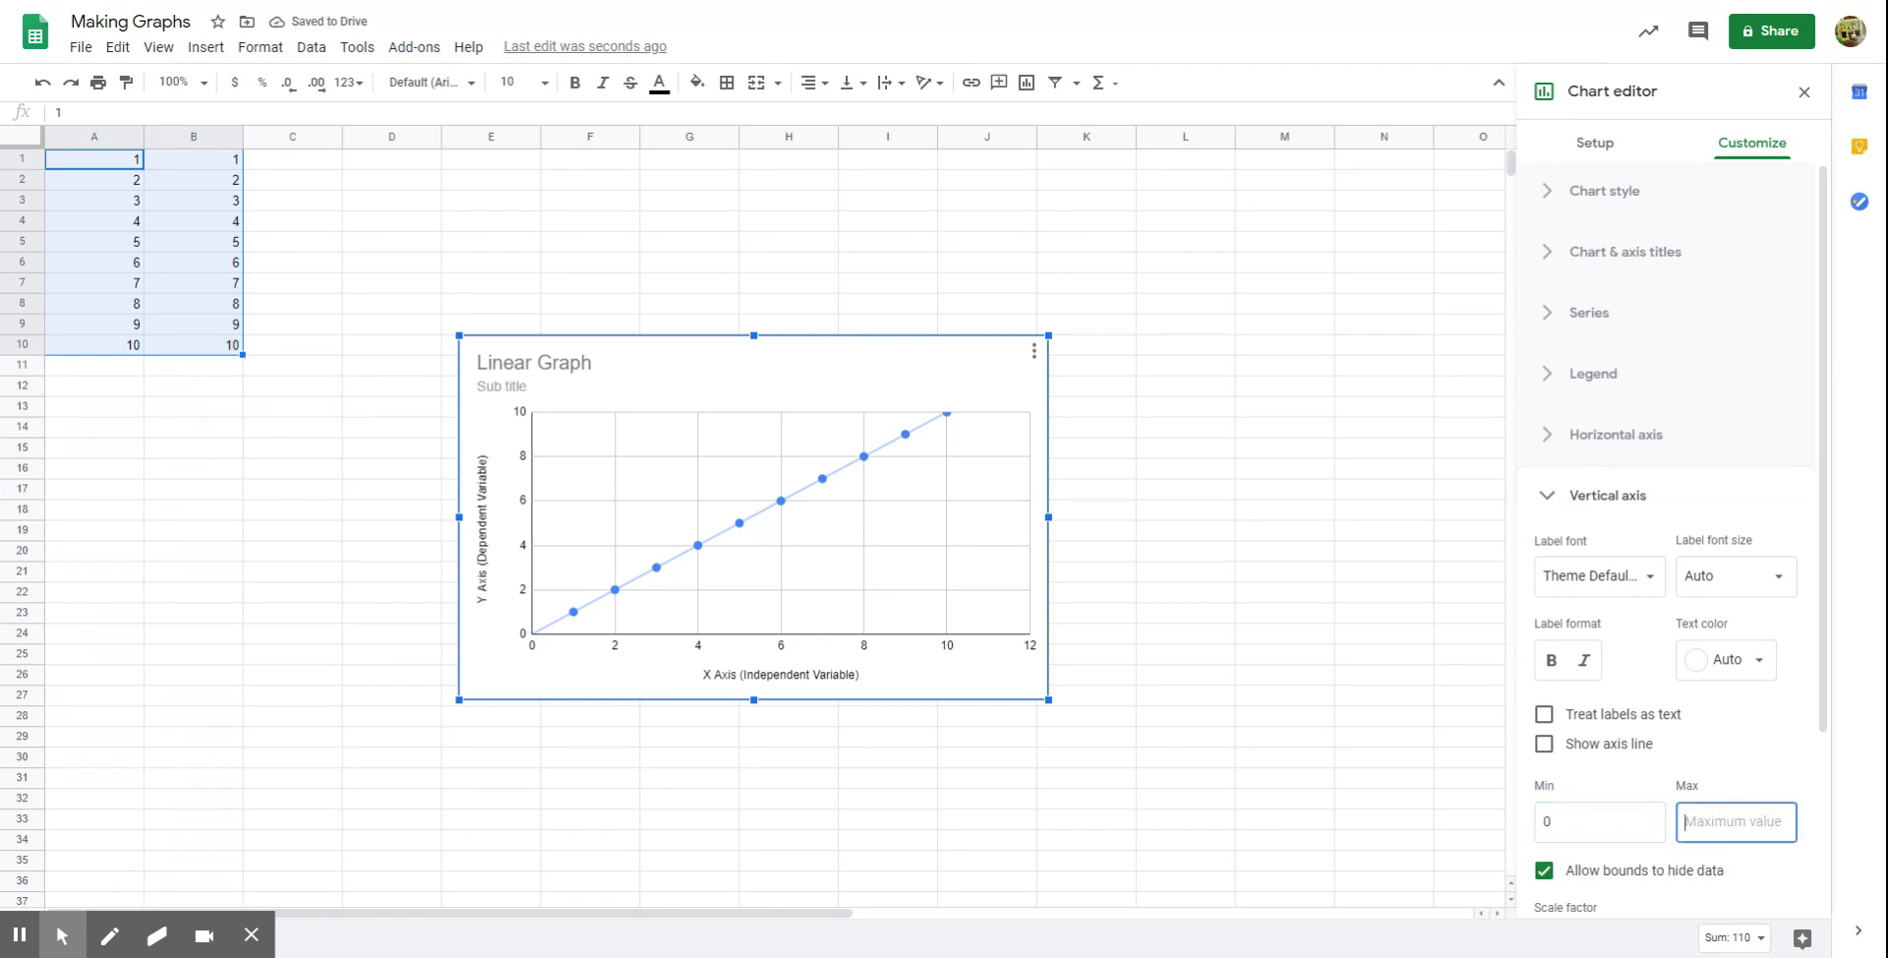
type("12")
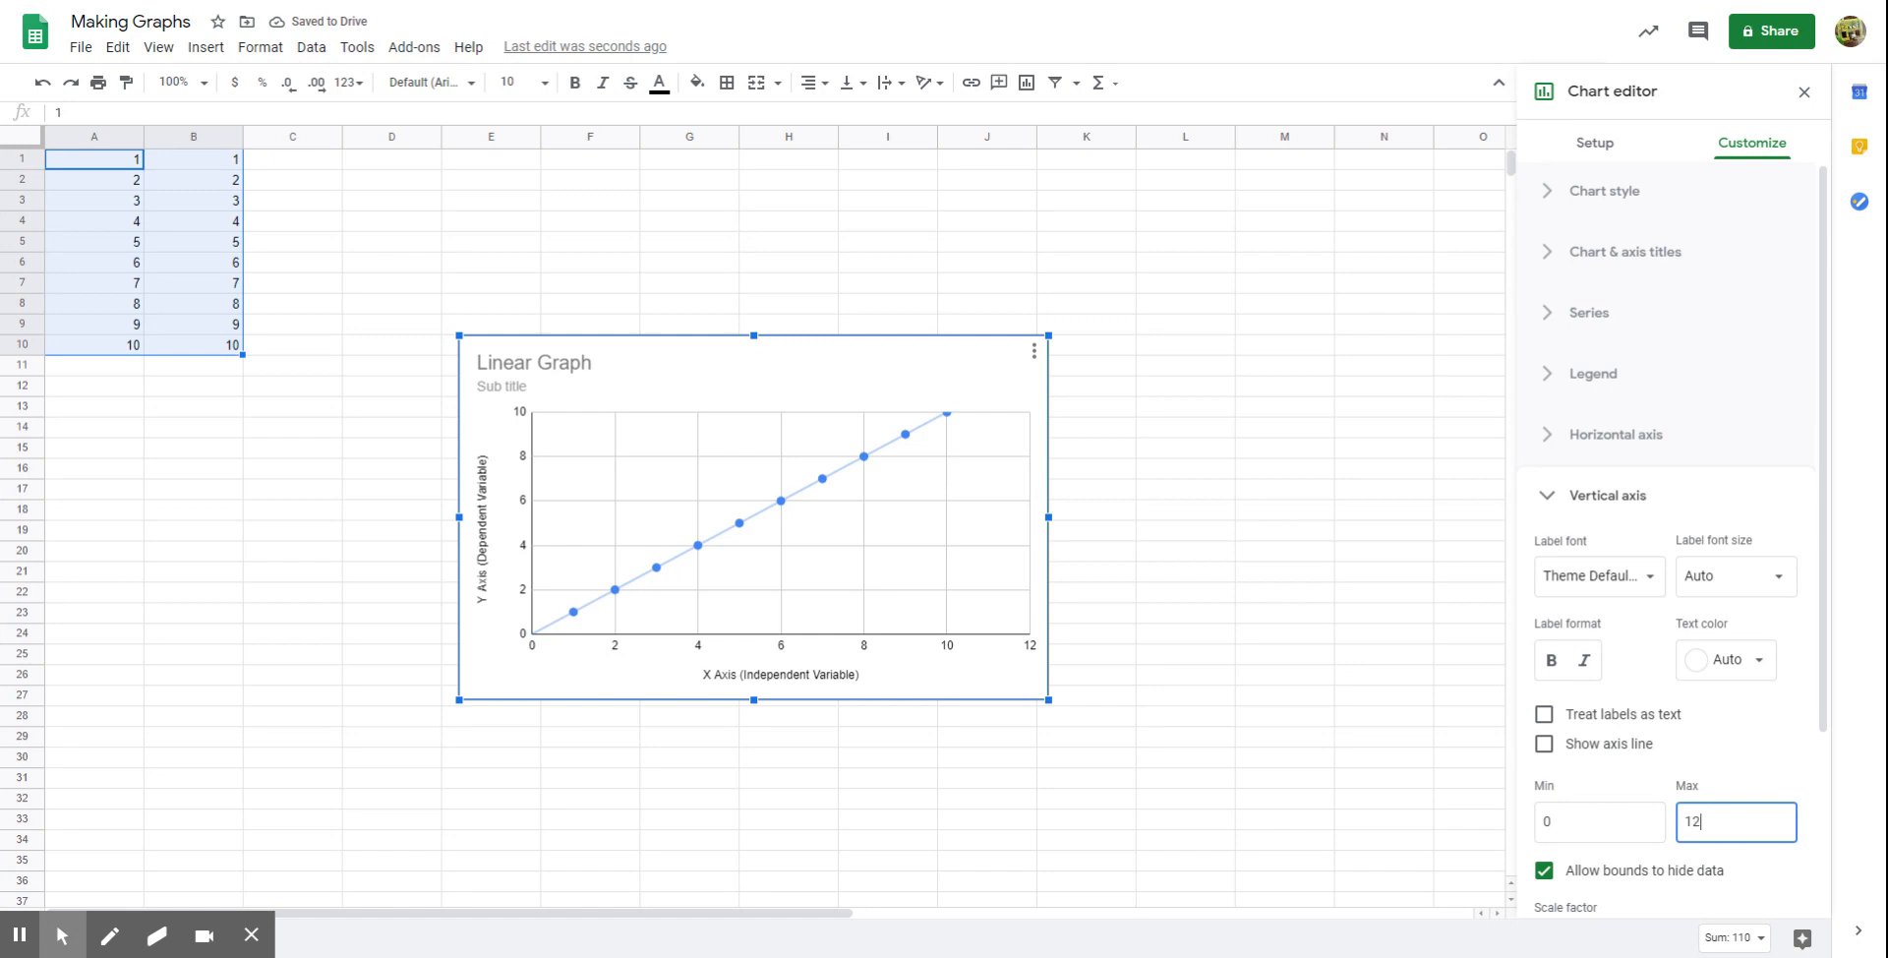